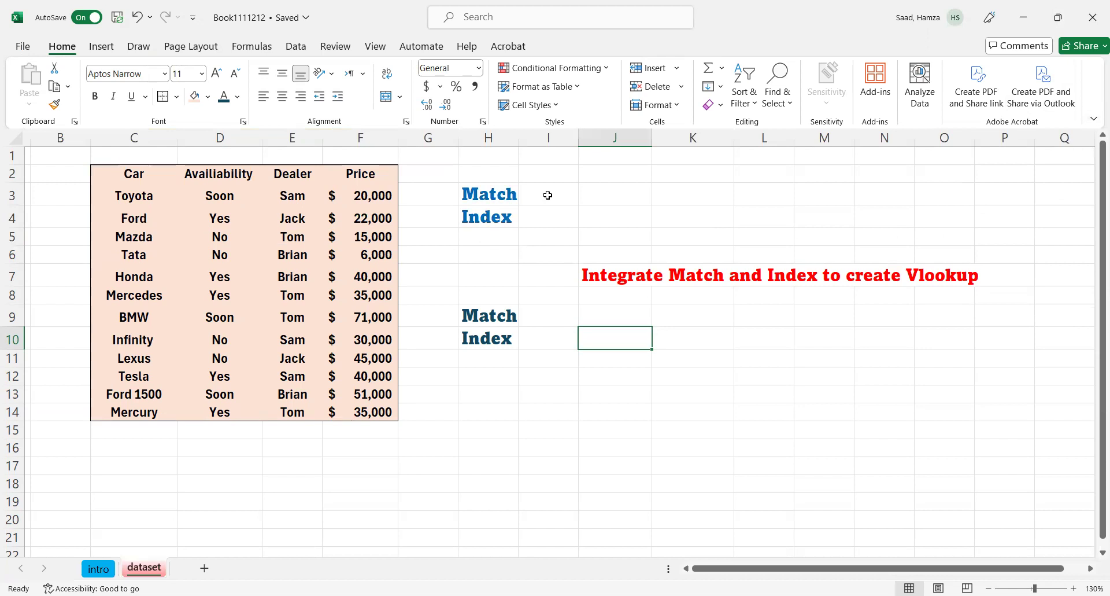
pyautogui.click(556, 191)
pyautogui.click(624, 197)
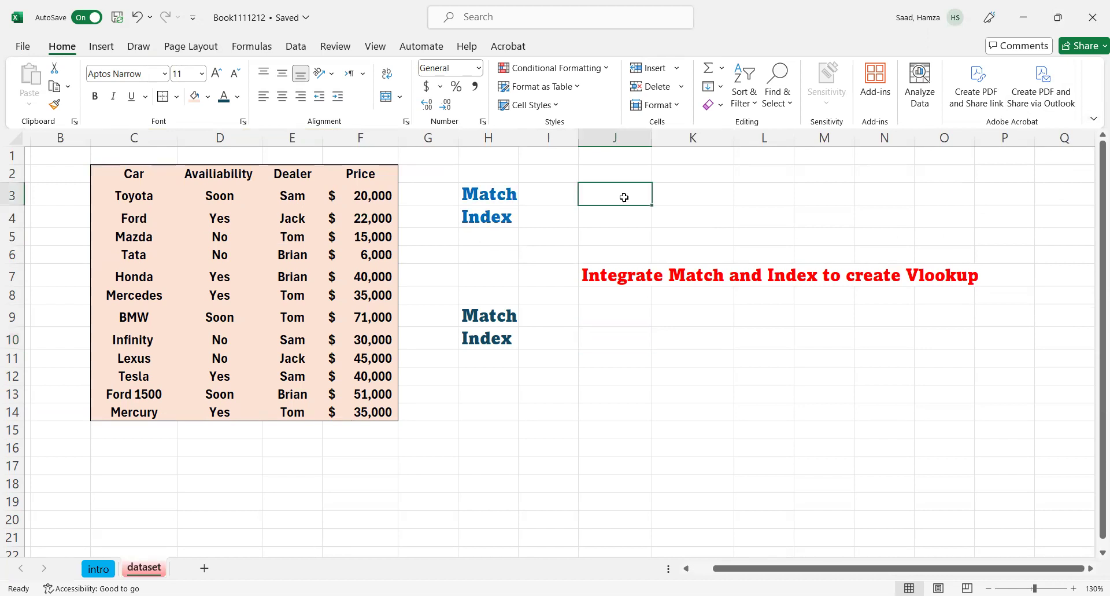
pyautogui.click(549, 194)
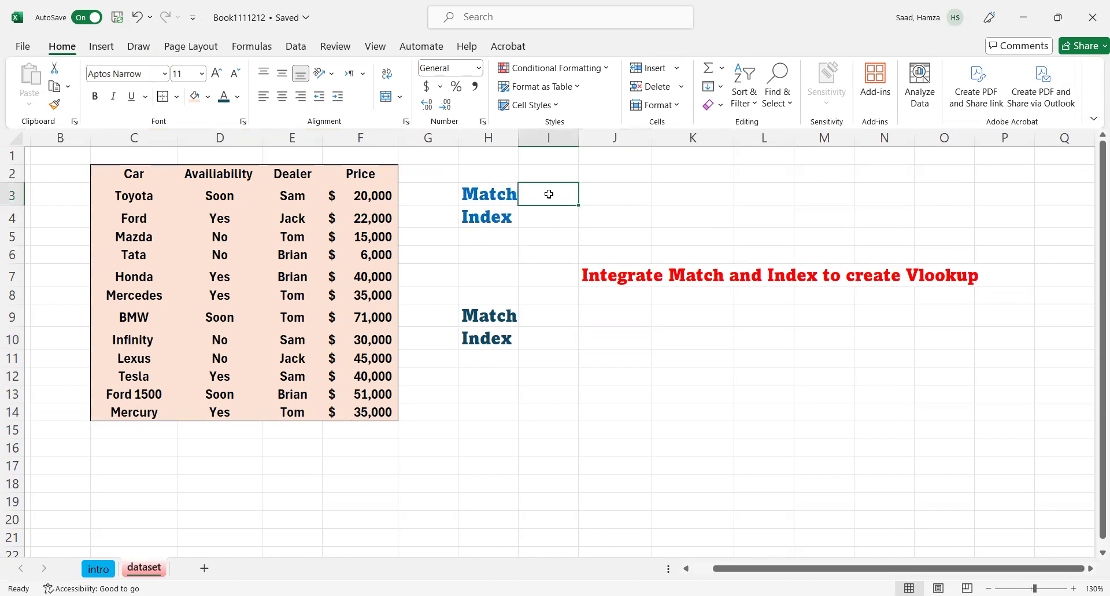
# - Enter =MATCH(I3,C3:C14,0) in J3 to find the exact-match position of I3 in the Car column
pyautogui.click(613, 195)
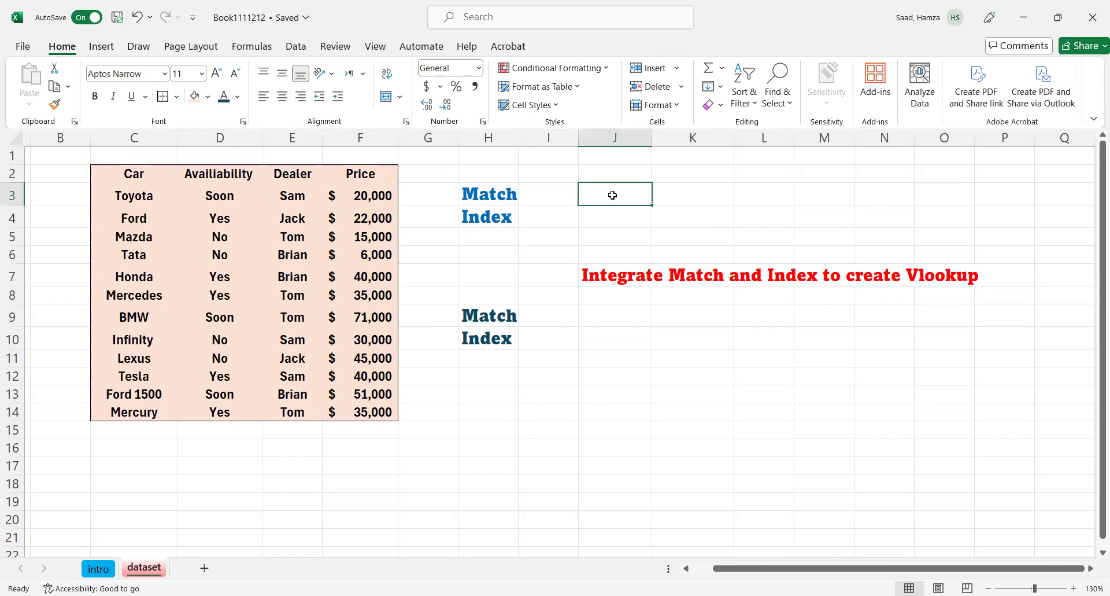
pyautogui.write('=')
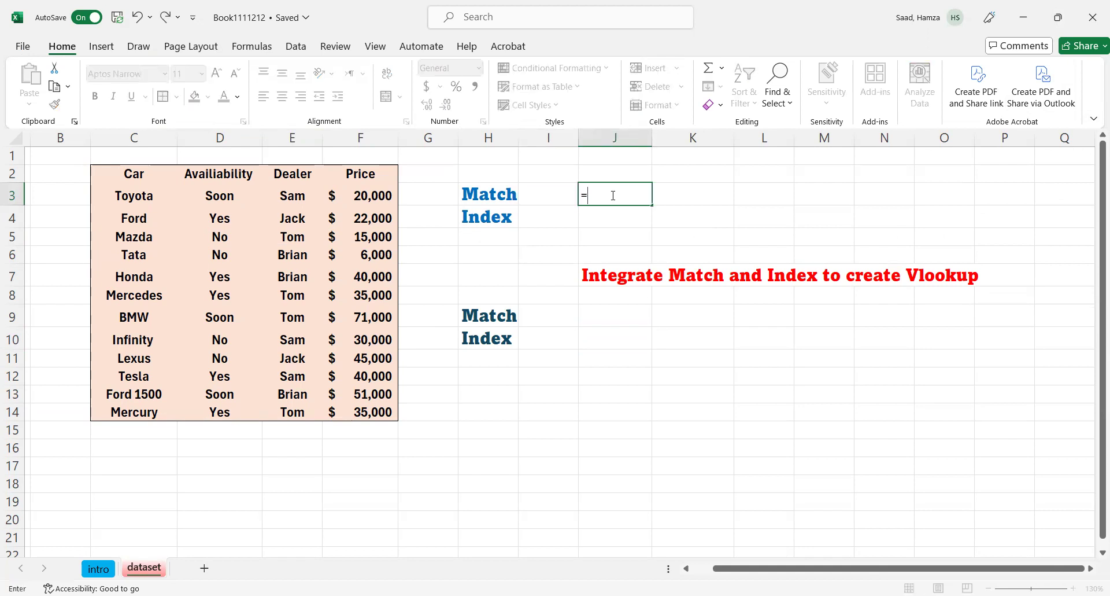
pyautogui.write('MA')
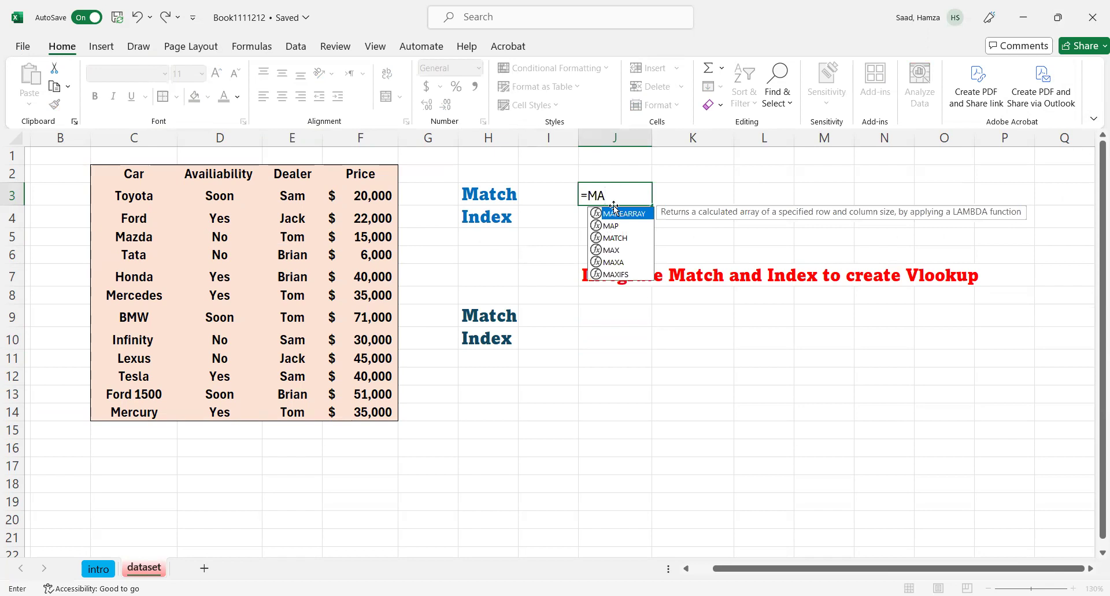
pyautogui.write('TCH')
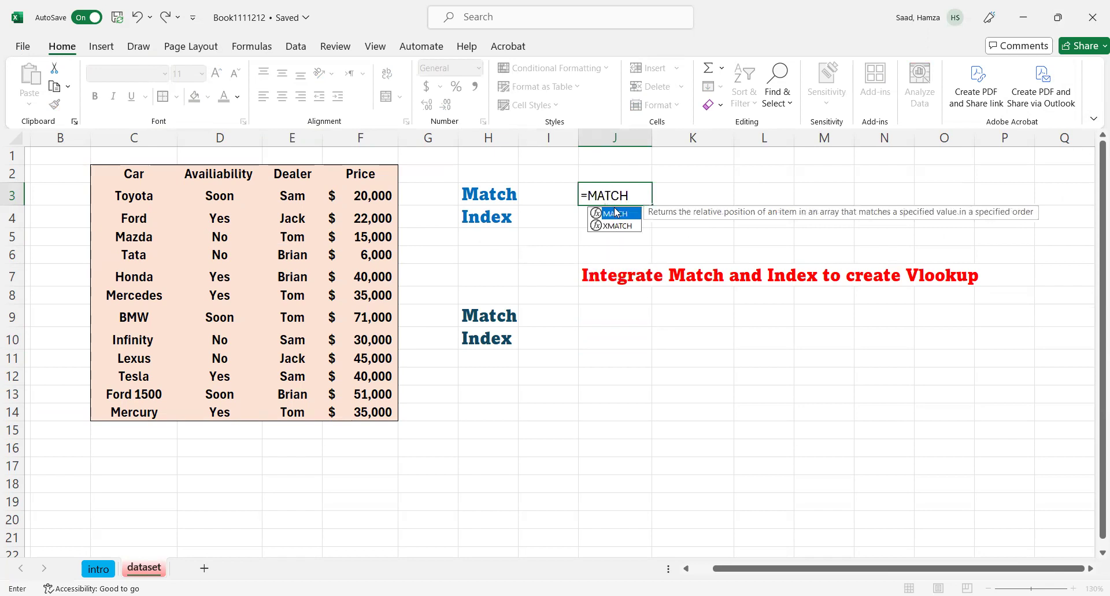
pyautogui.doubleClick(618, 214)
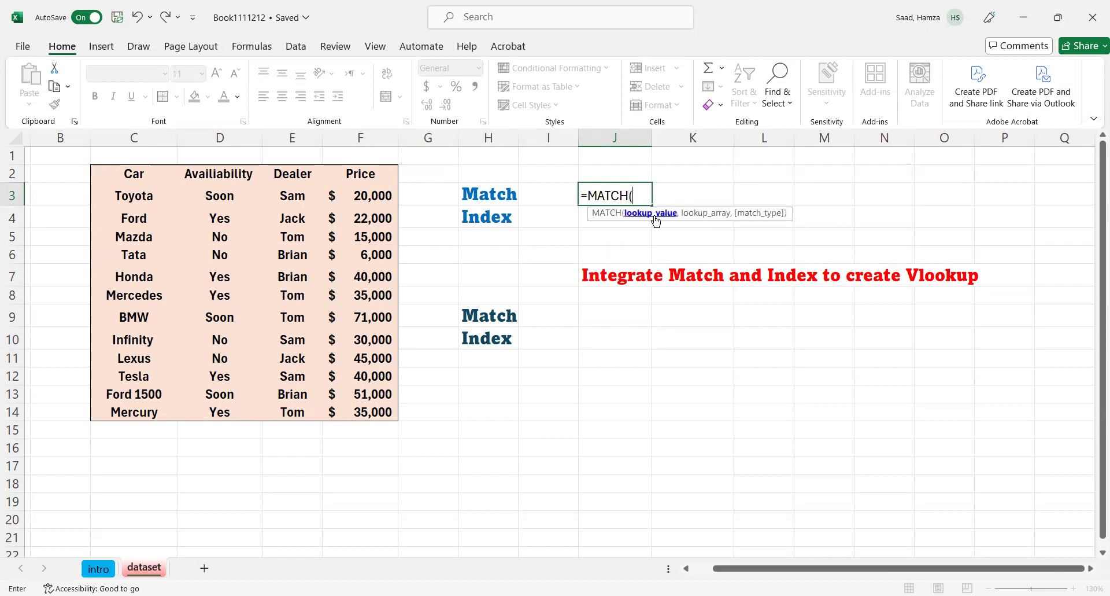
pyautogui.click(554, 196)
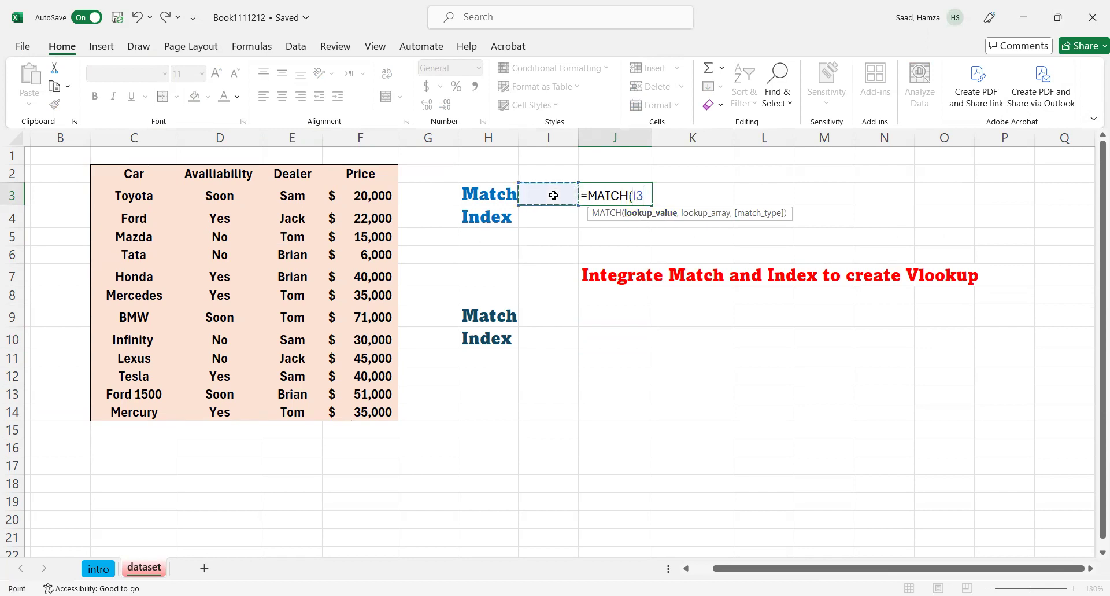
pyautogui.write(',')
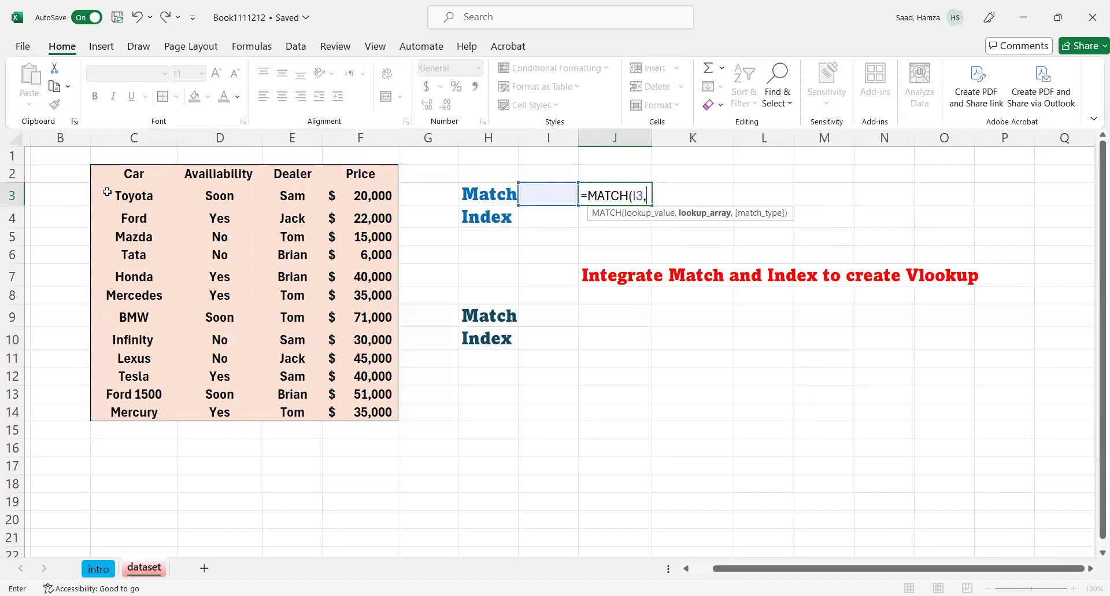
pyautogui.moveTo(123, 191); pyautogui.dragTo(143, 410)
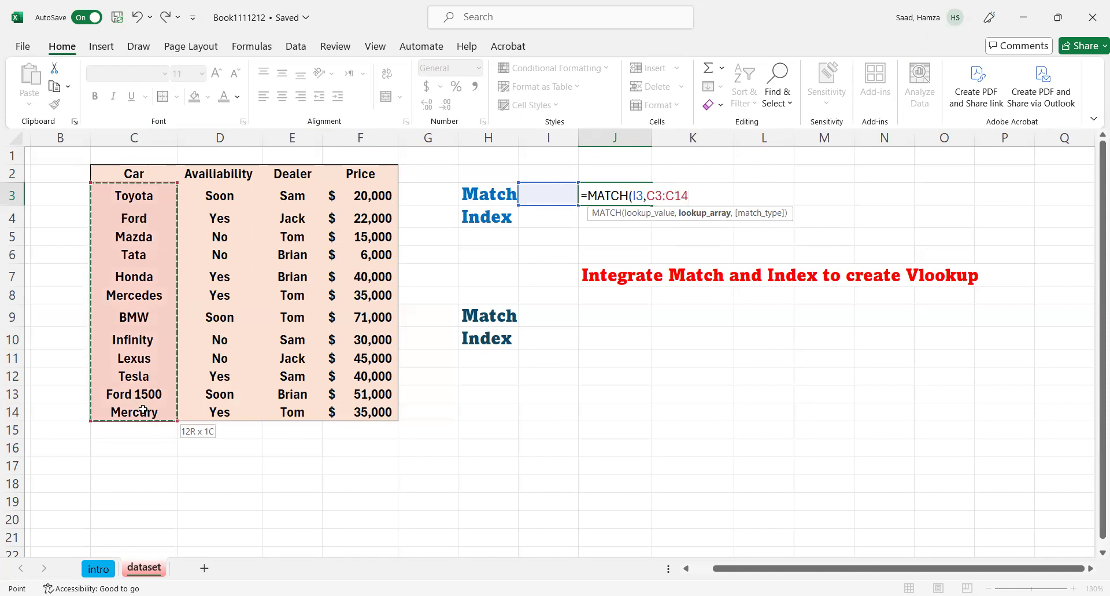
pyautogui.write(',0')
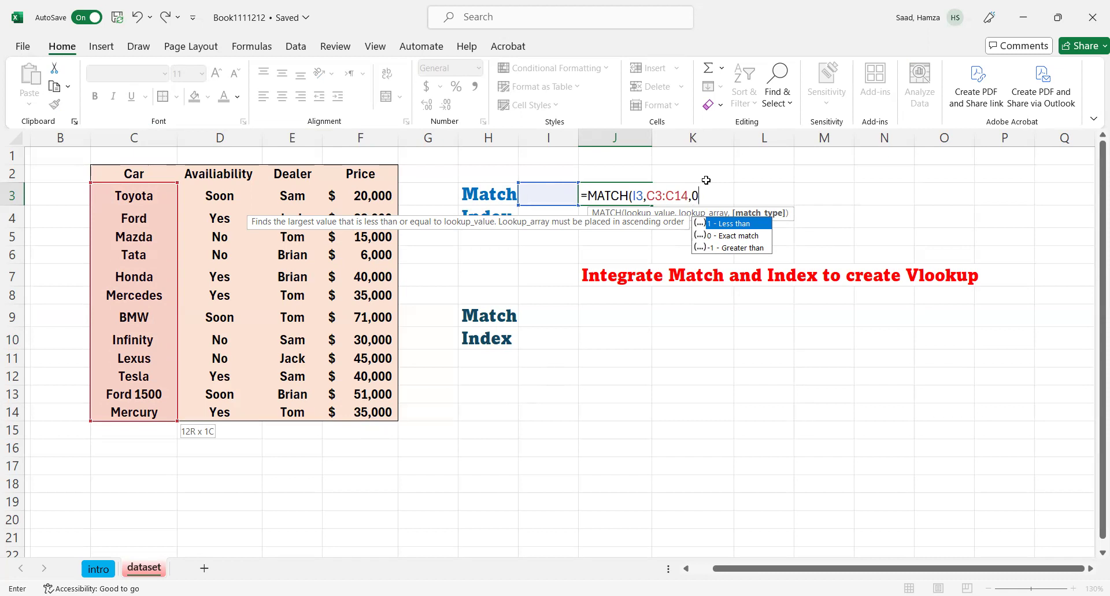
pyautogui.write(')')
pyautogui.press('Return')
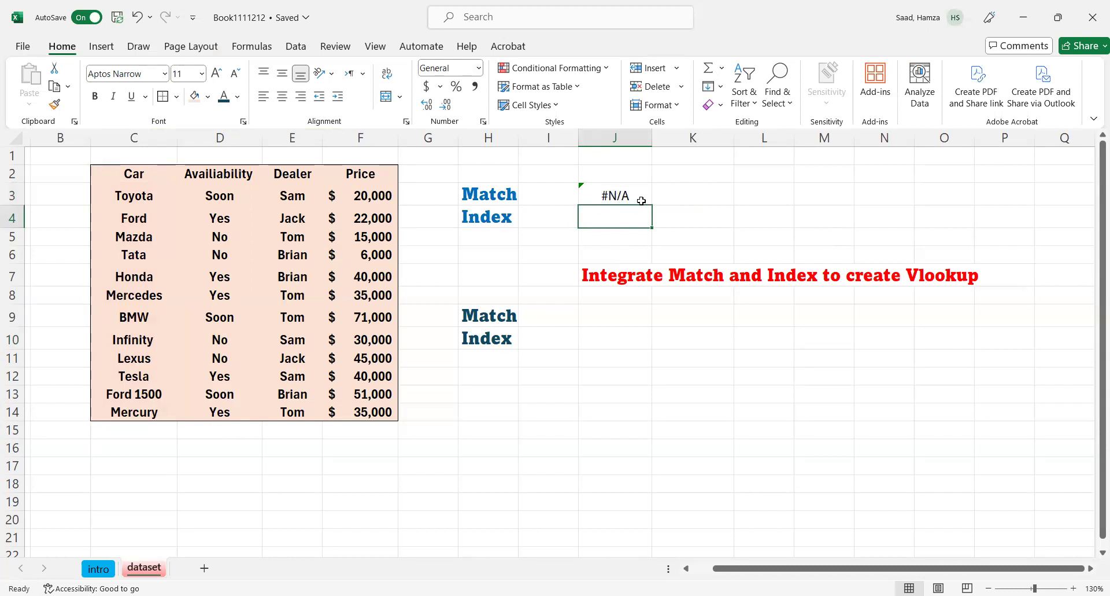
# - Set the lookup value in I3 to reference the Honda cell, C7
pyautogui.click(554, 193)
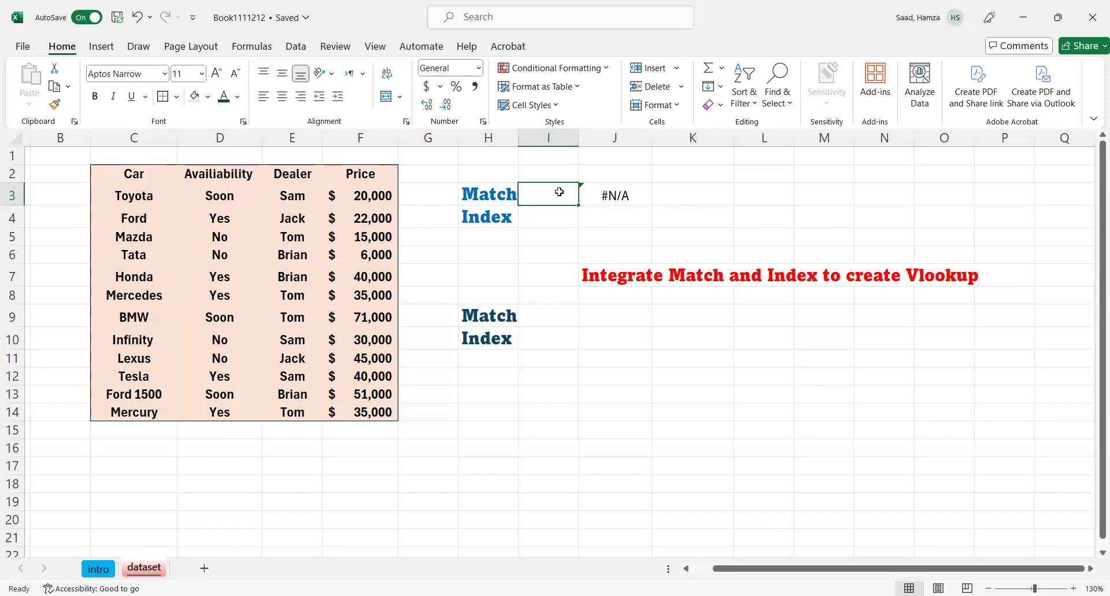
pyautogui.write('=')
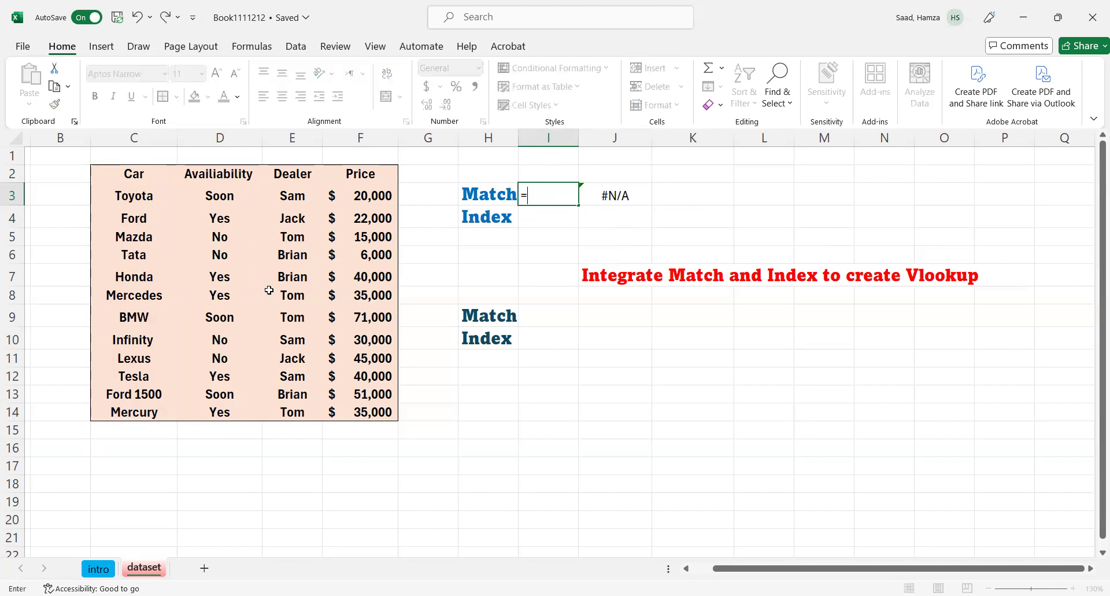
pyautogui.click(148, 279)
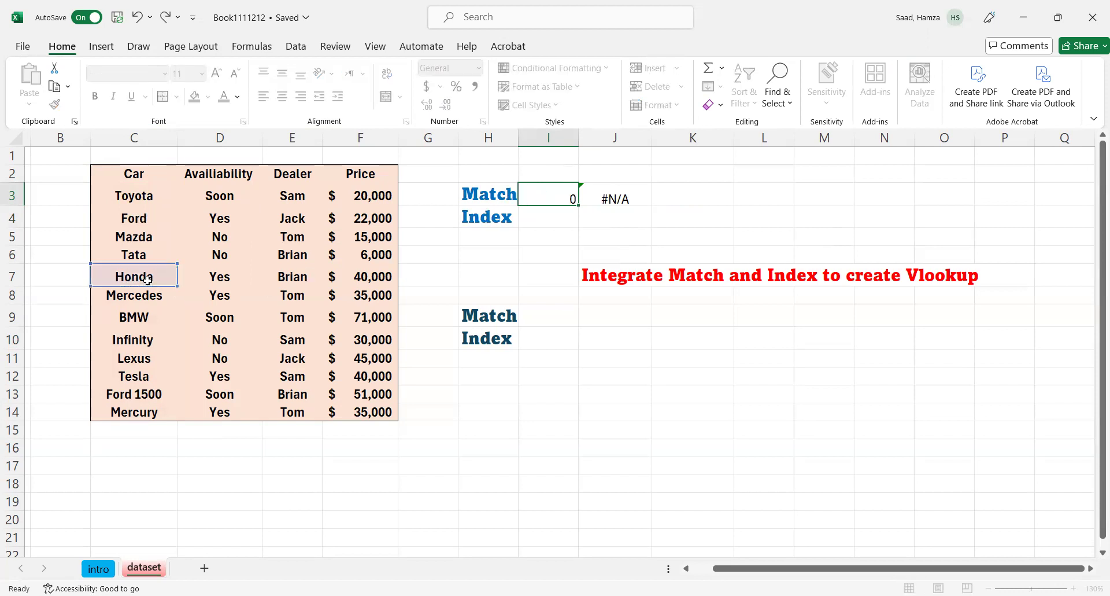
pyautogui.press('Return')
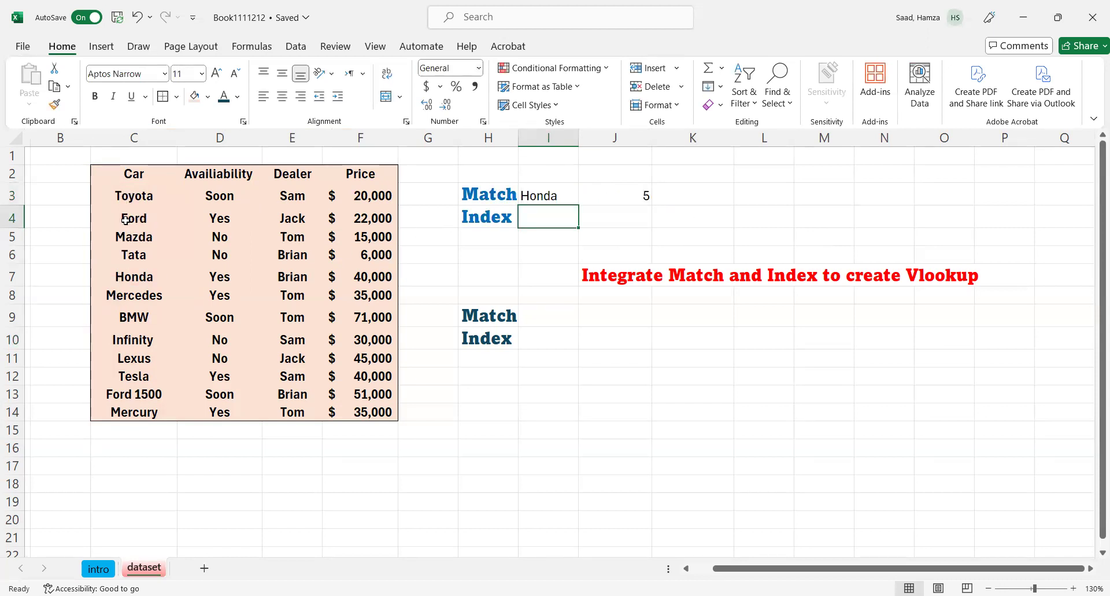
# - Change the lookup value in I3 to reference the Toyota cell, C3
pyautogui.click(538, 195)
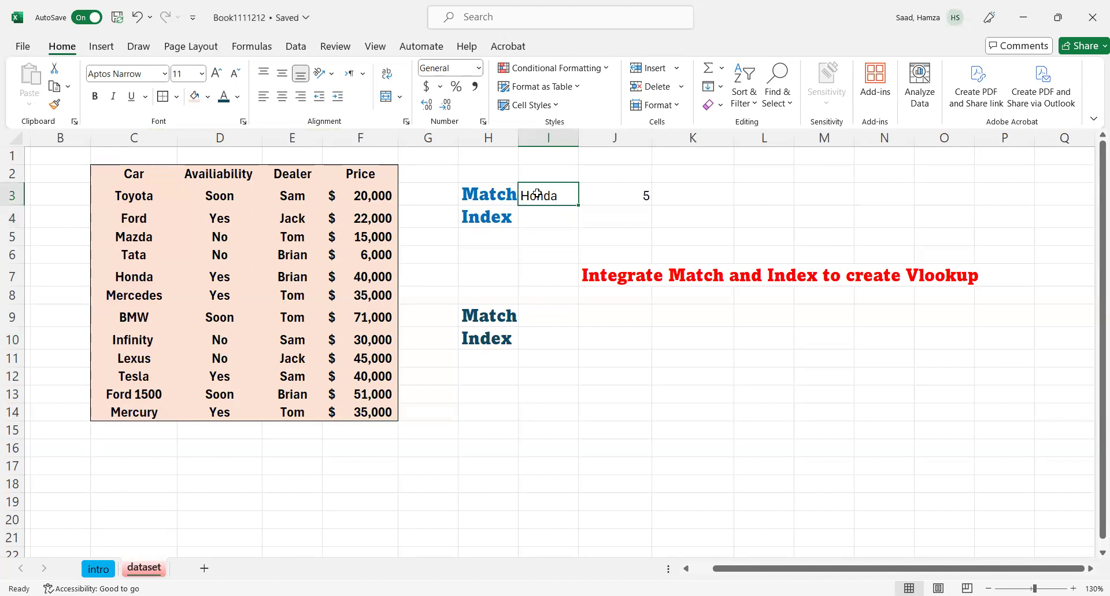
pyautogui.write('=')
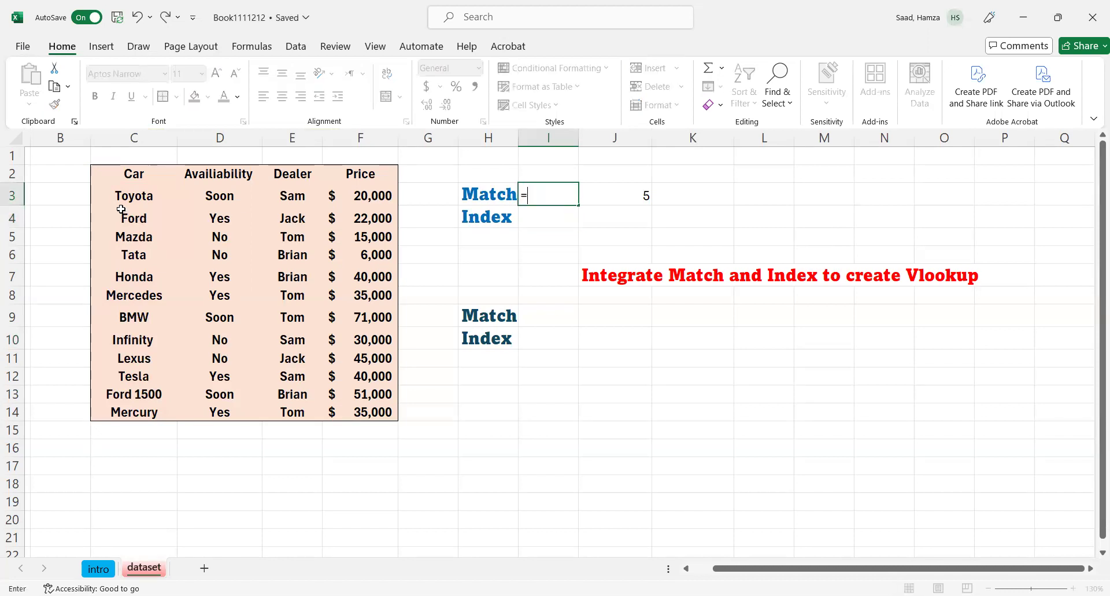
pyautogui.click(130, 193)
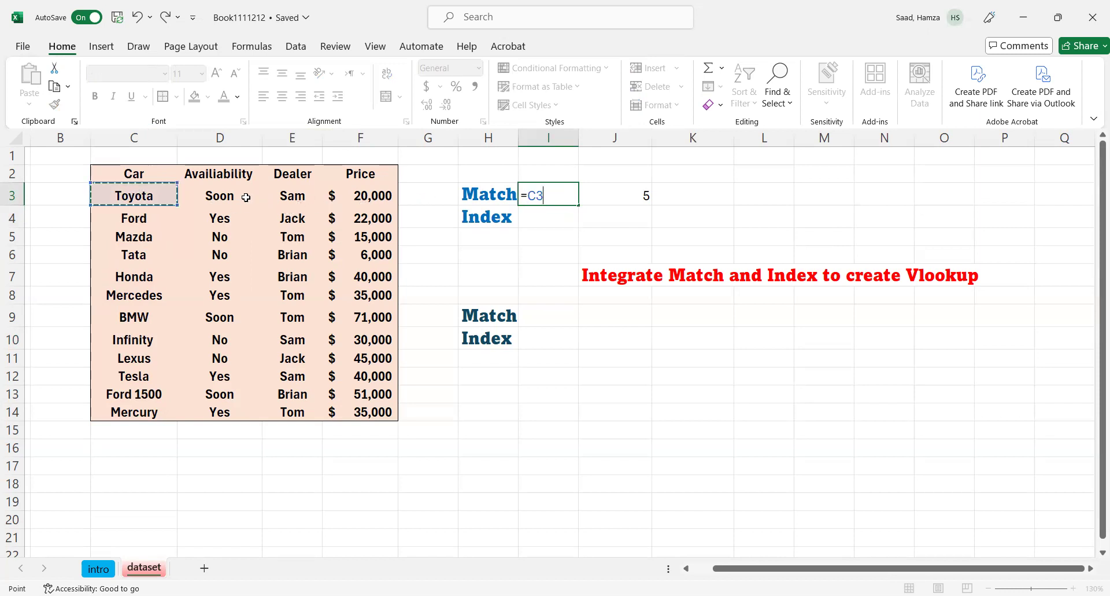
pyautogui.press('Return')
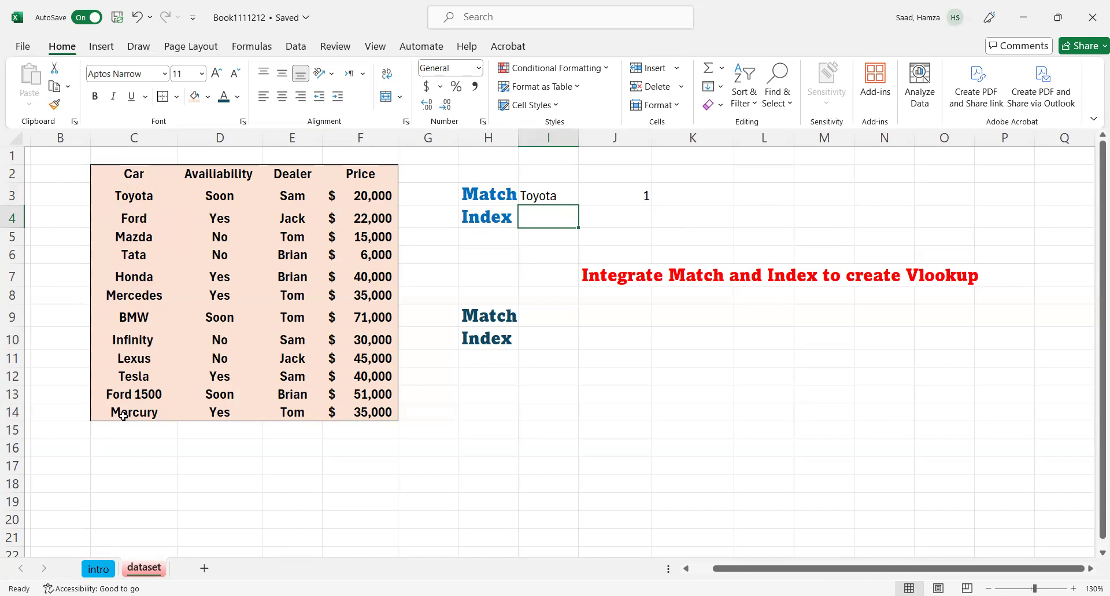
# - Change the lookup value in I3 to reference the Mercury cell, C14, and review the MATCH formula in J3
pyautogui.click(538, 196)
pyautogui.write('=')
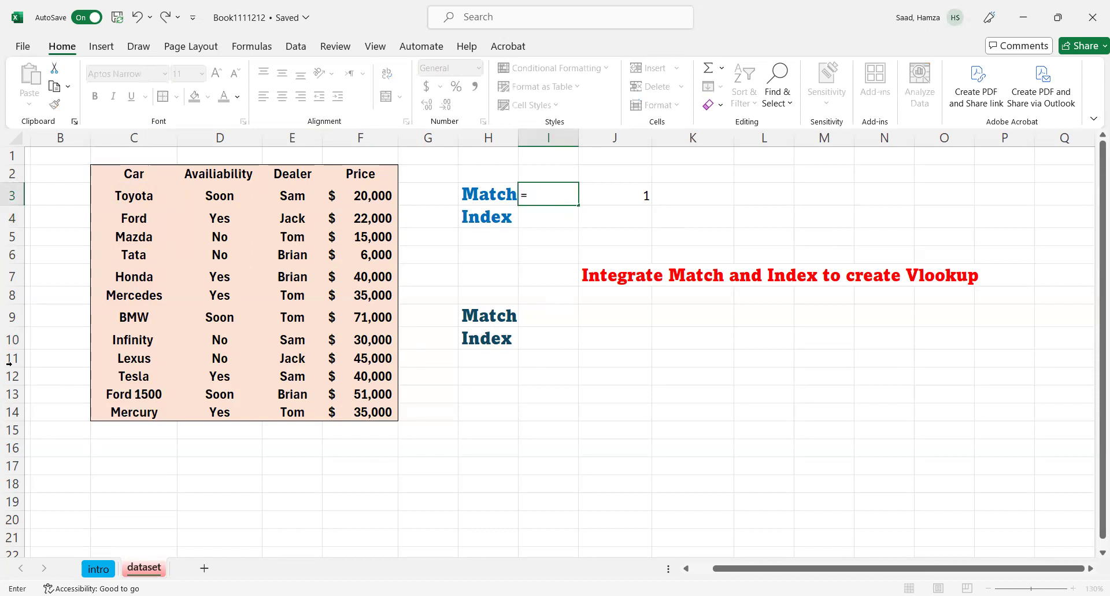
pyautogui.click(119, 412)
pyautogui.press('Return')
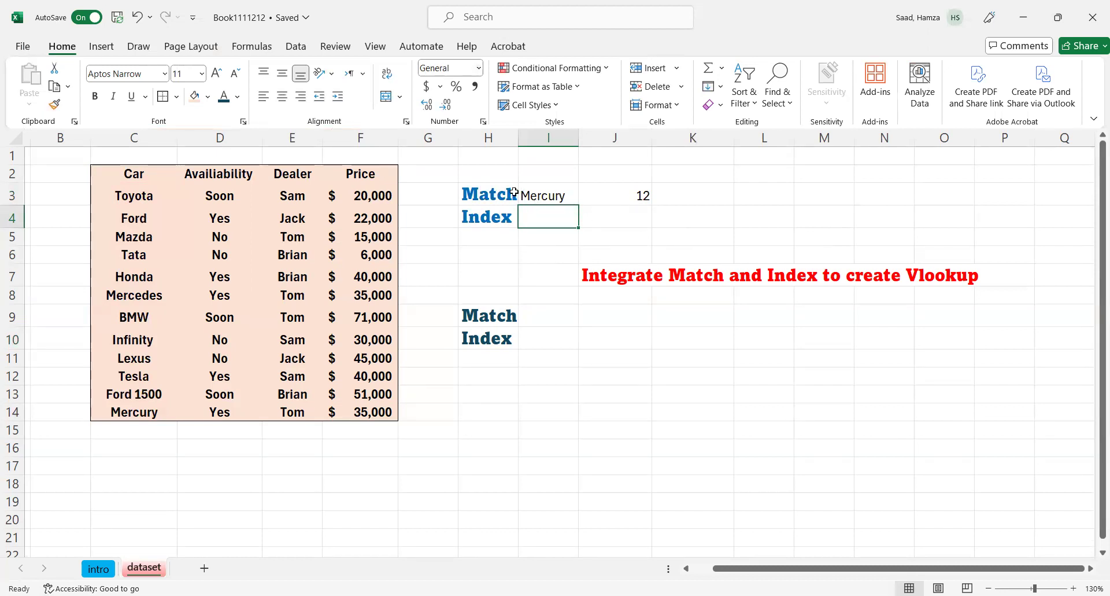
pyautogui.click(549, 195)
pyautogui.doubleClick(634, 194)
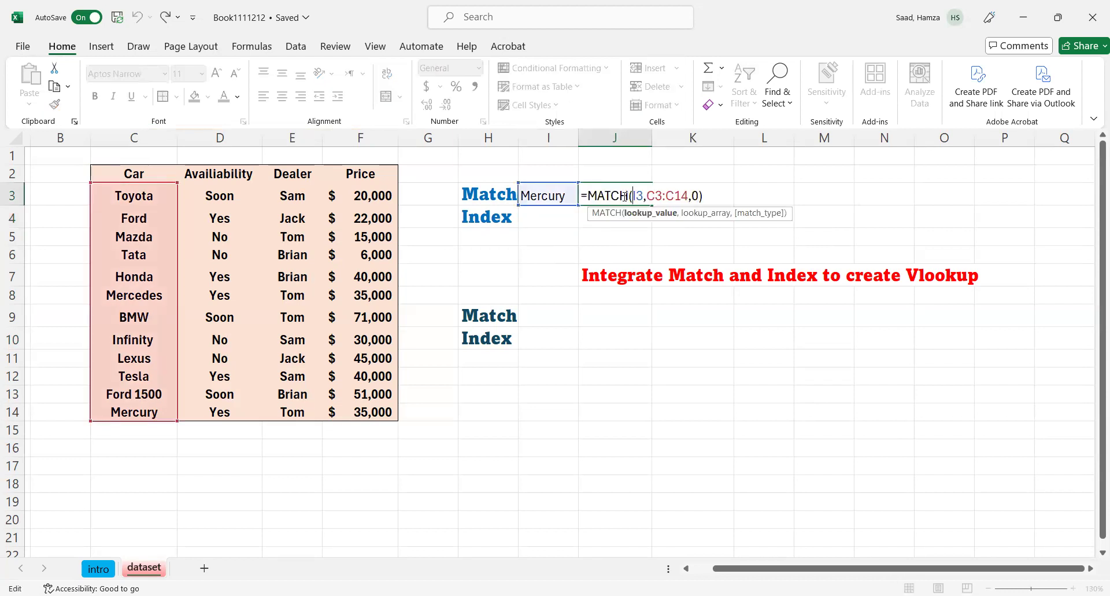
pyautogui.press('Return')
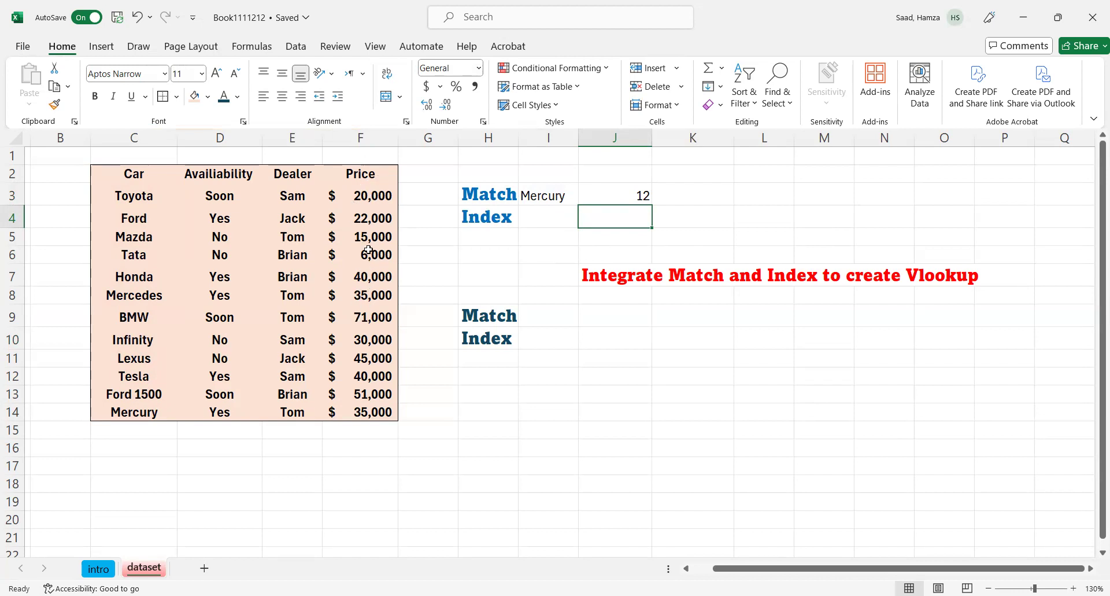
# - Label I4 as Price and enter =INDEX(C3:F14,3,4) in J4 to return the third car's price
pyautogui.click(558, 216)
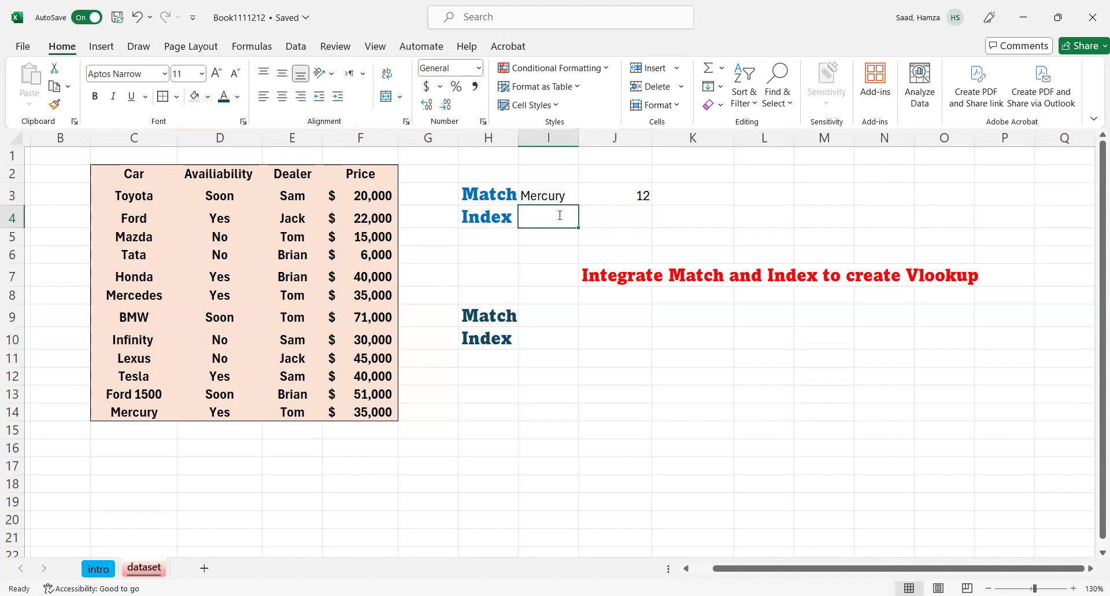
pyautogui.write('Price')
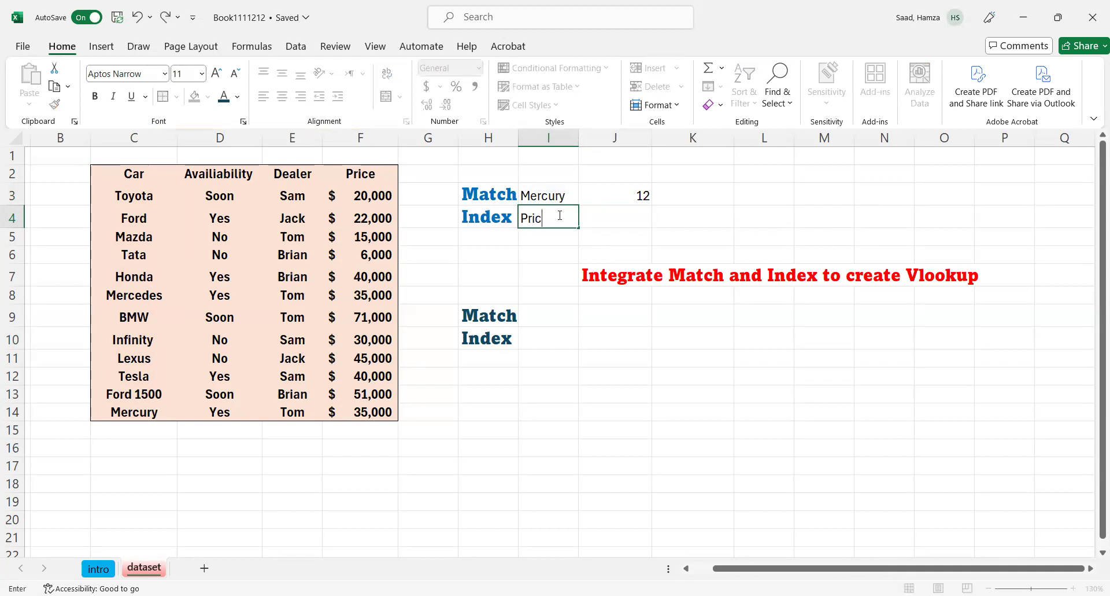
pyautogui.click(629, 216)
pyautogui.write('=')
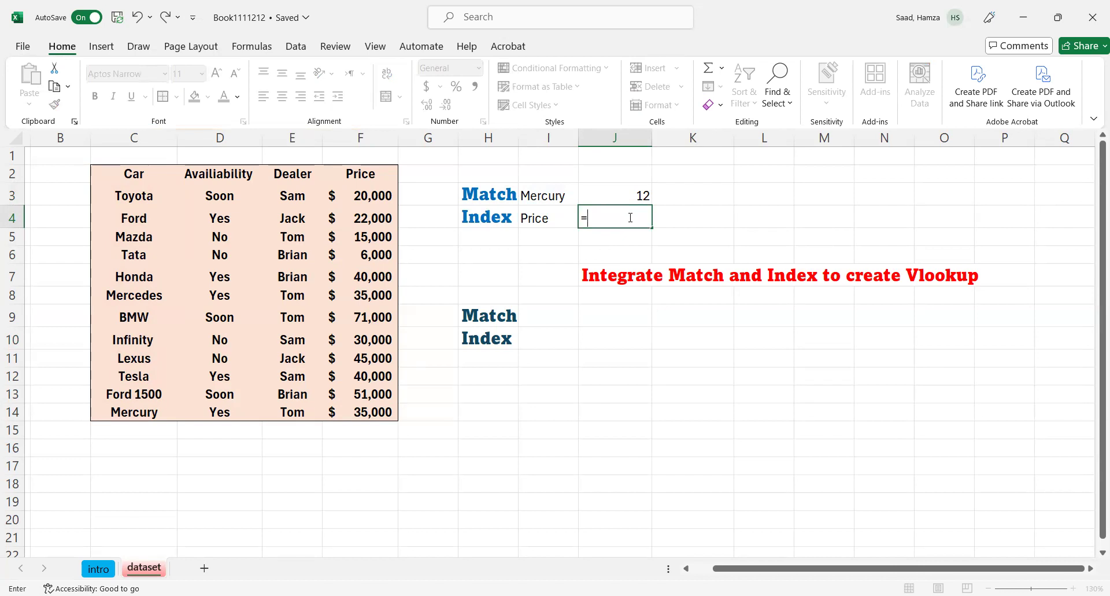
pyautogui.write('inde')
pyautogui.press('Tab')
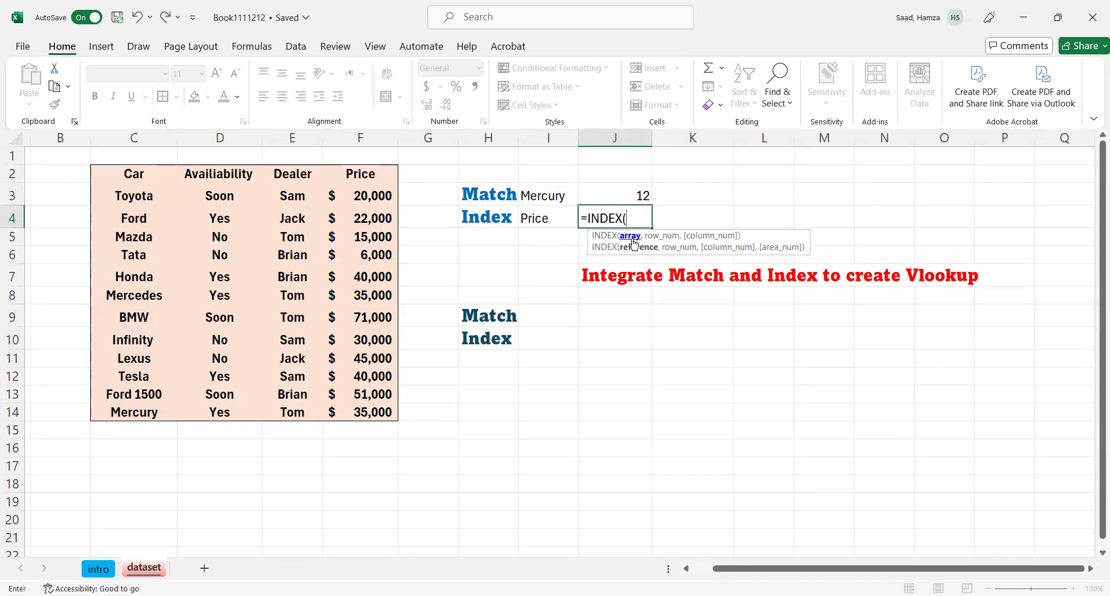
pyautogui.click(99, 193)
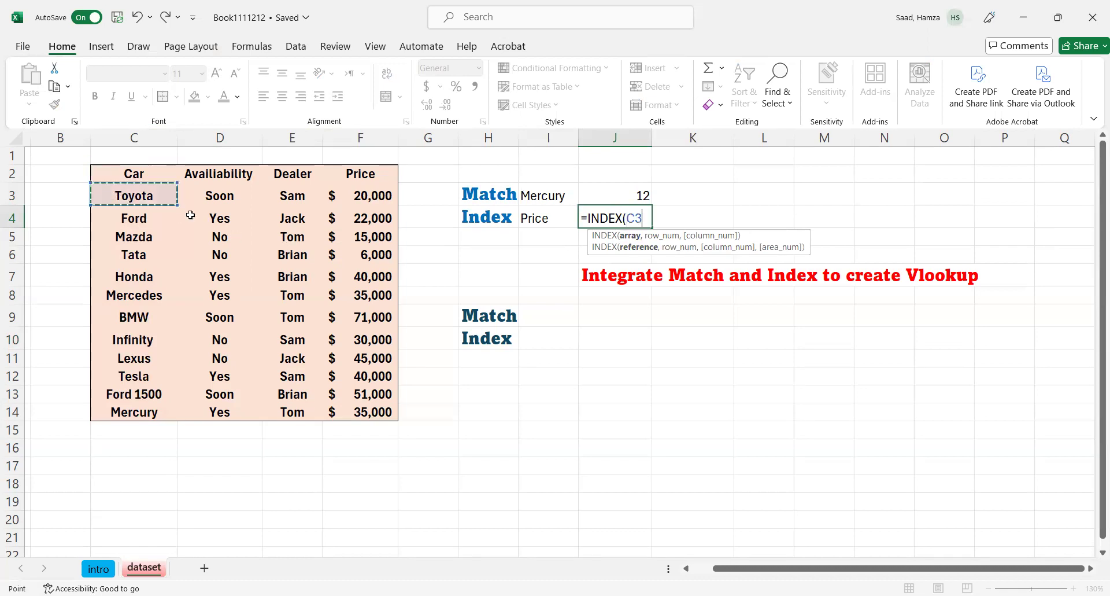
pyautogui.keyDown('shift'); pyautogui.click(368, 409); pyautogui.keyUp('shift')
pyautogui.write(',')
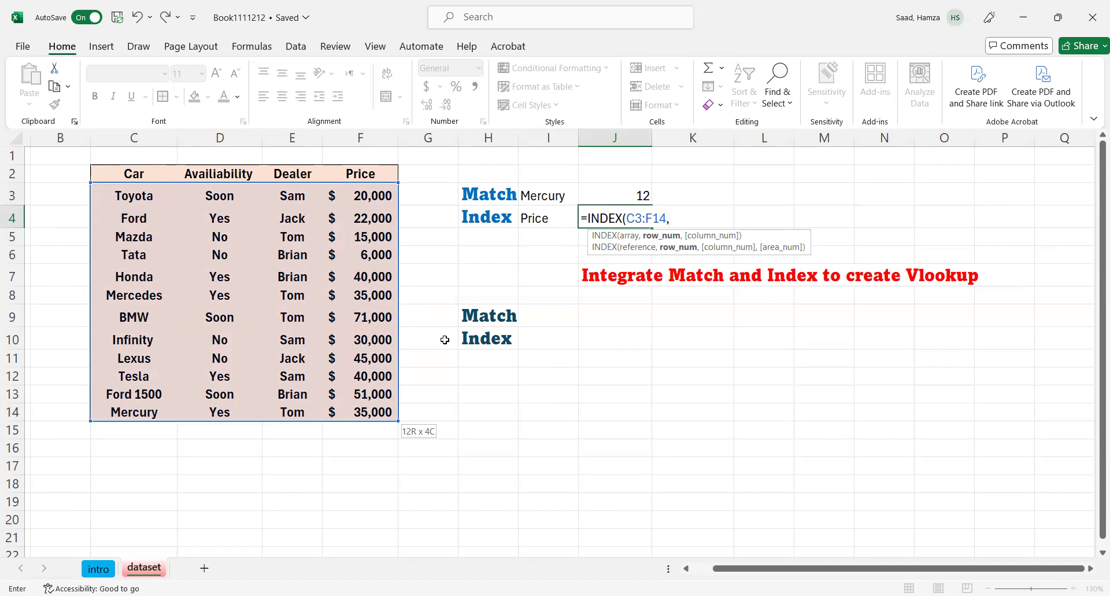
pyautogui.write(',4')
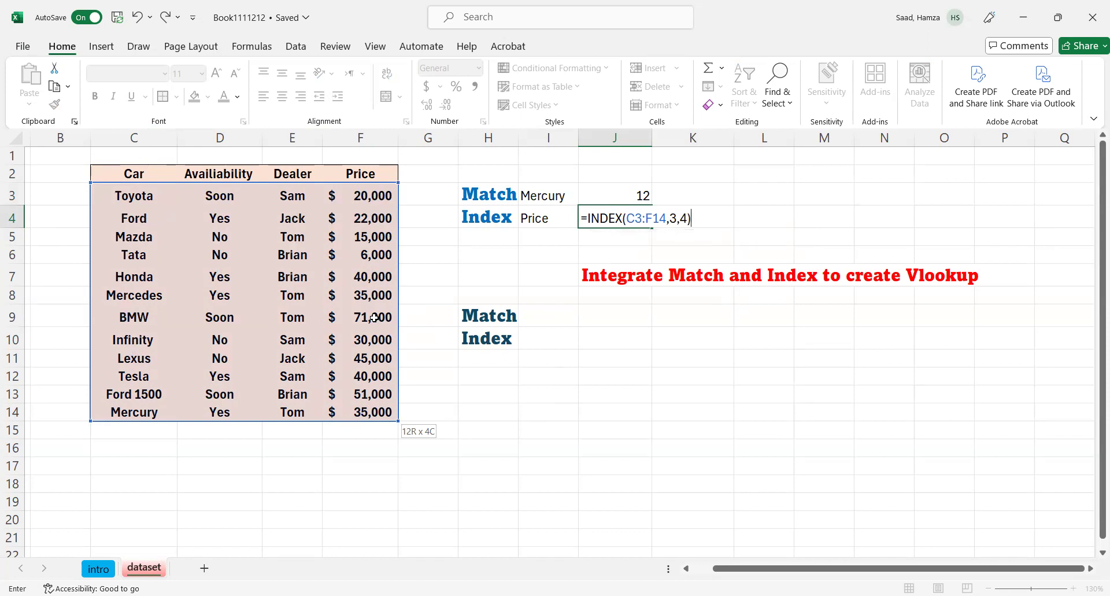
pyautogui.press('Return')
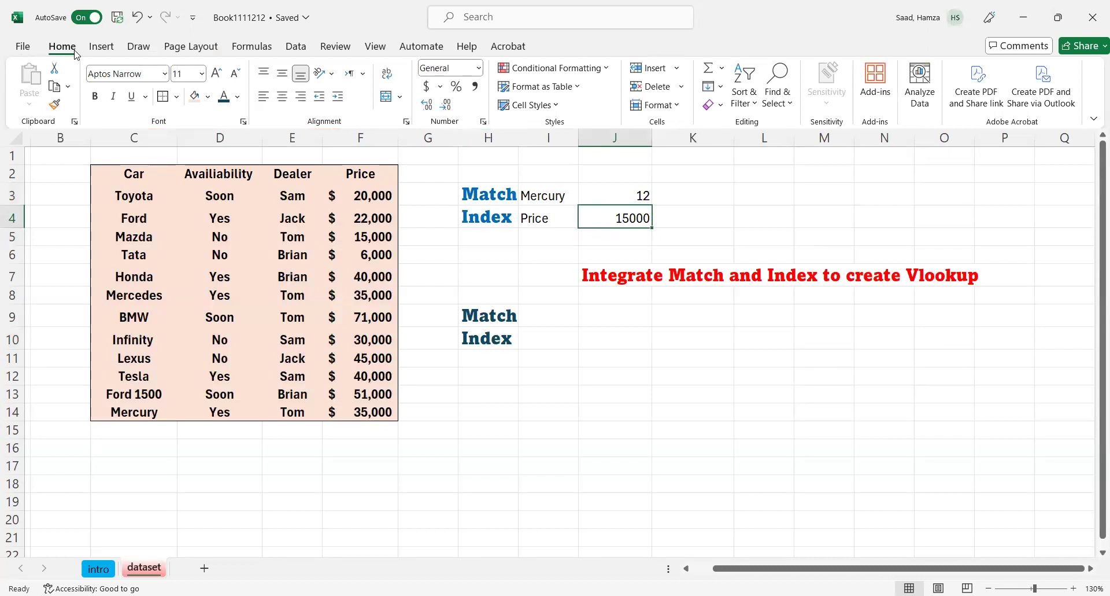
# - Format the INDEX result in J4 as Accounting with no decimal places
pyautogui.click(479, 68)
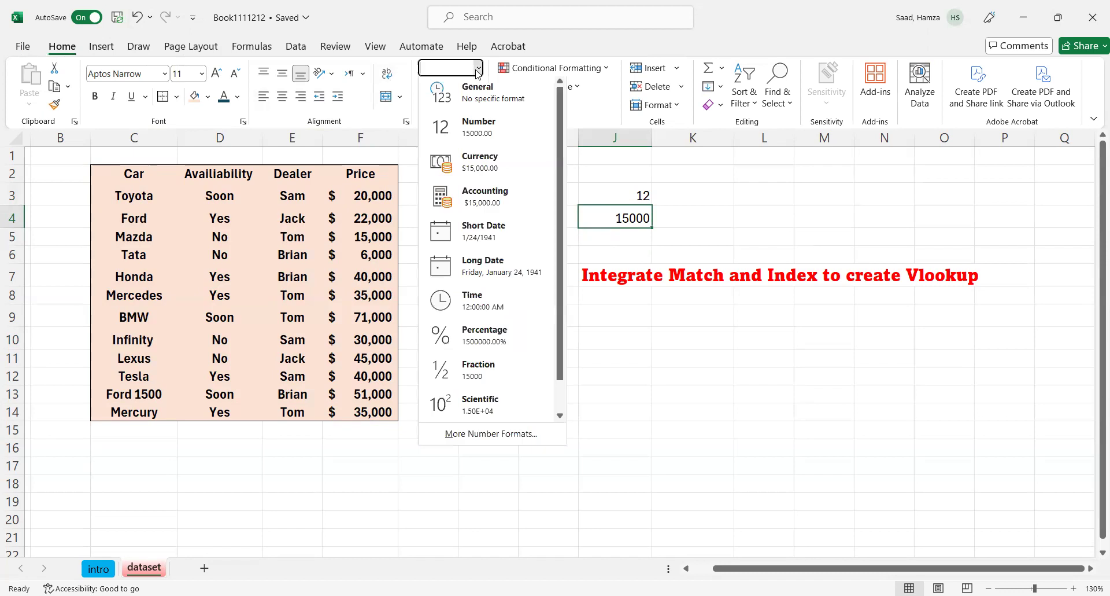
pyautogui.click(479, 199)
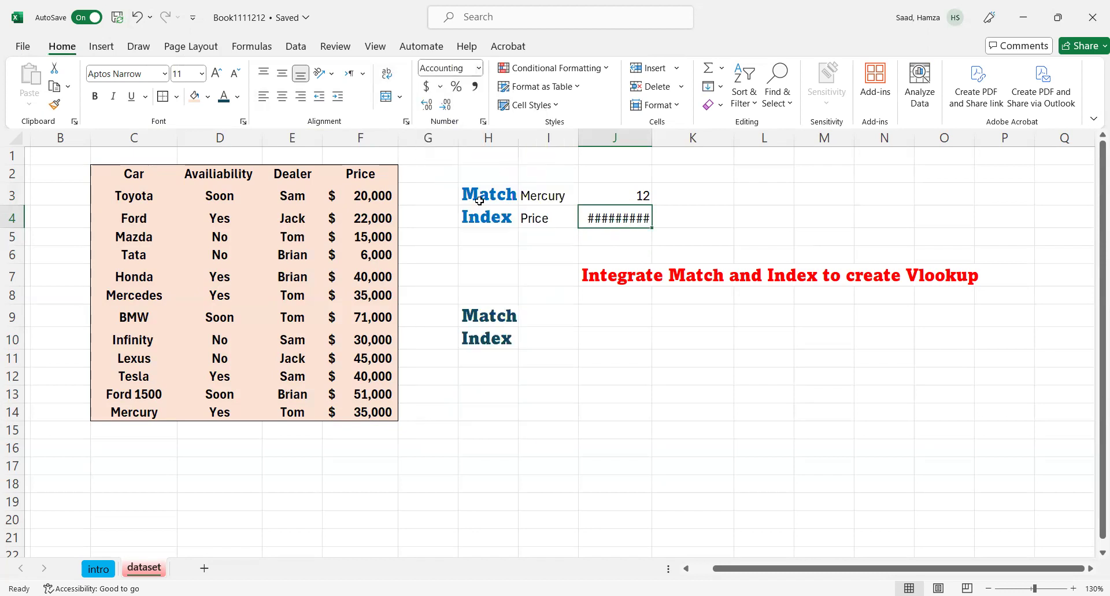
pyautogui.click(446, 107)
pyautogui.click(446, 107)
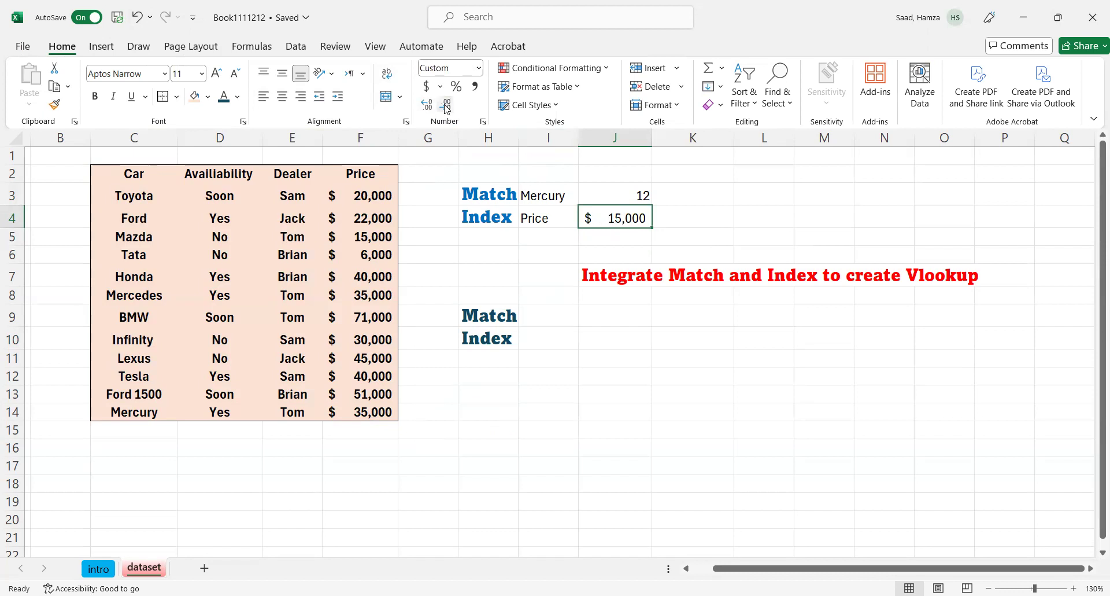
pyautogui.click(627, 232)
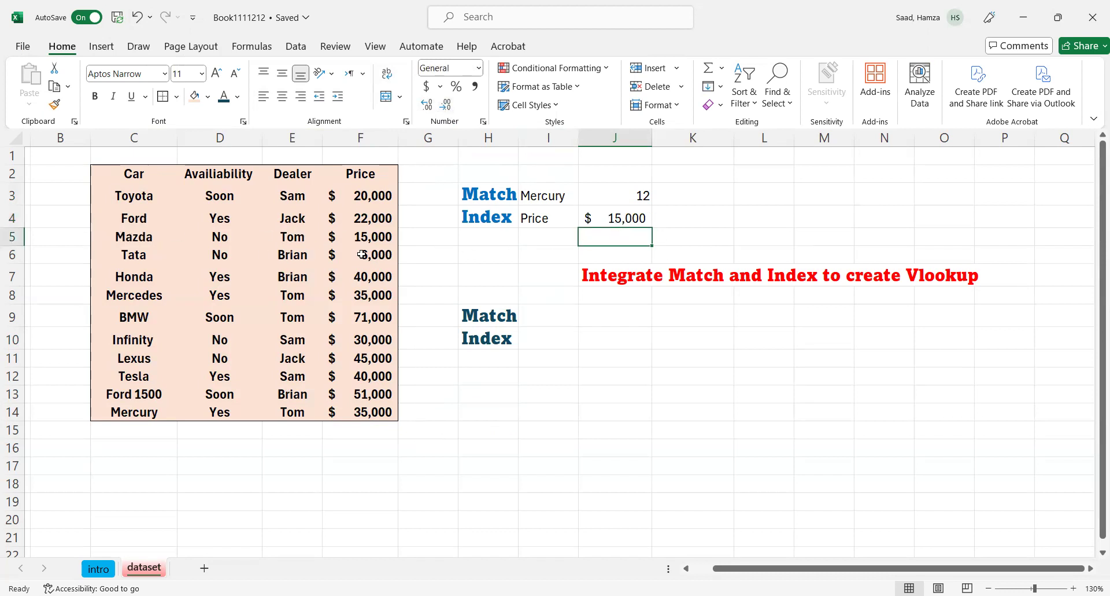
pyautogui.click(752, 225)
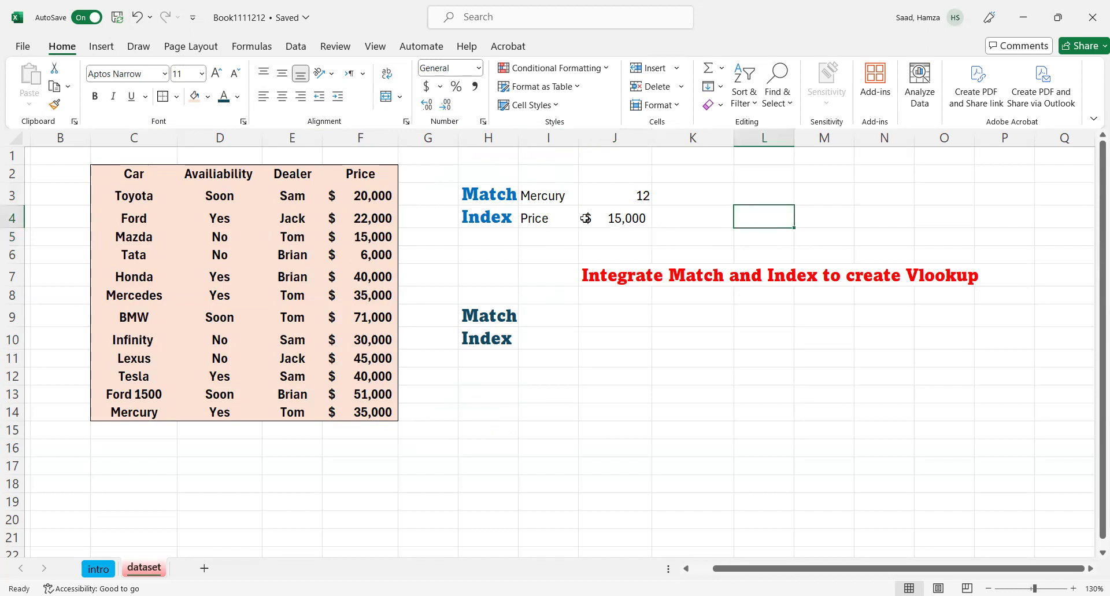
# - Change the lookup value in I3 to reference the Mazda cell, C5
pyautogui.click(548, 195)
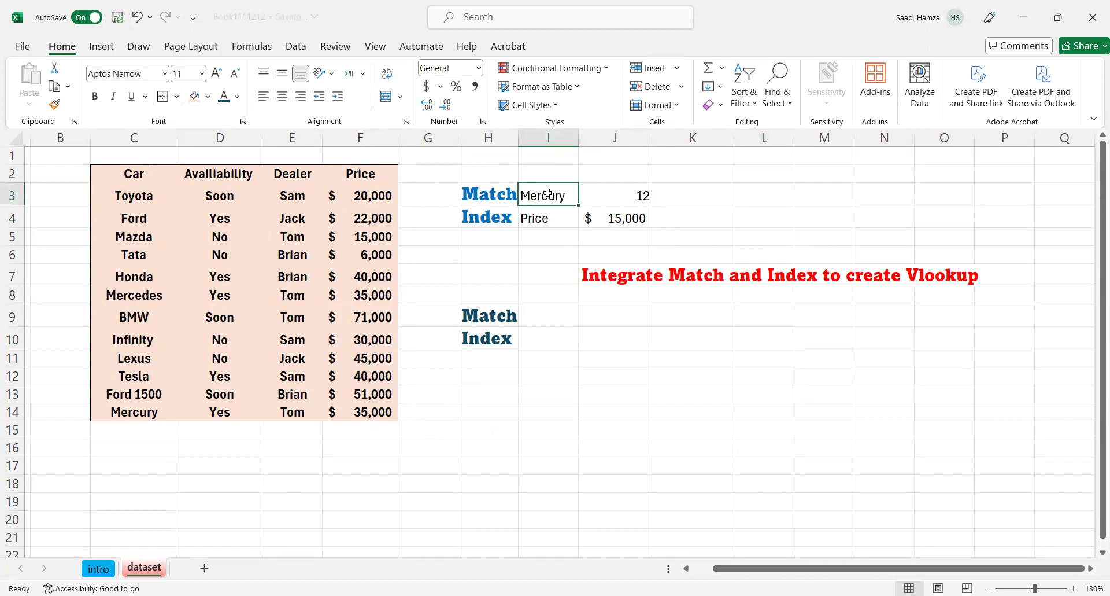
pyautogui.write('=')
pyautogui.click(133, 237)
pyautogui.press('Return')
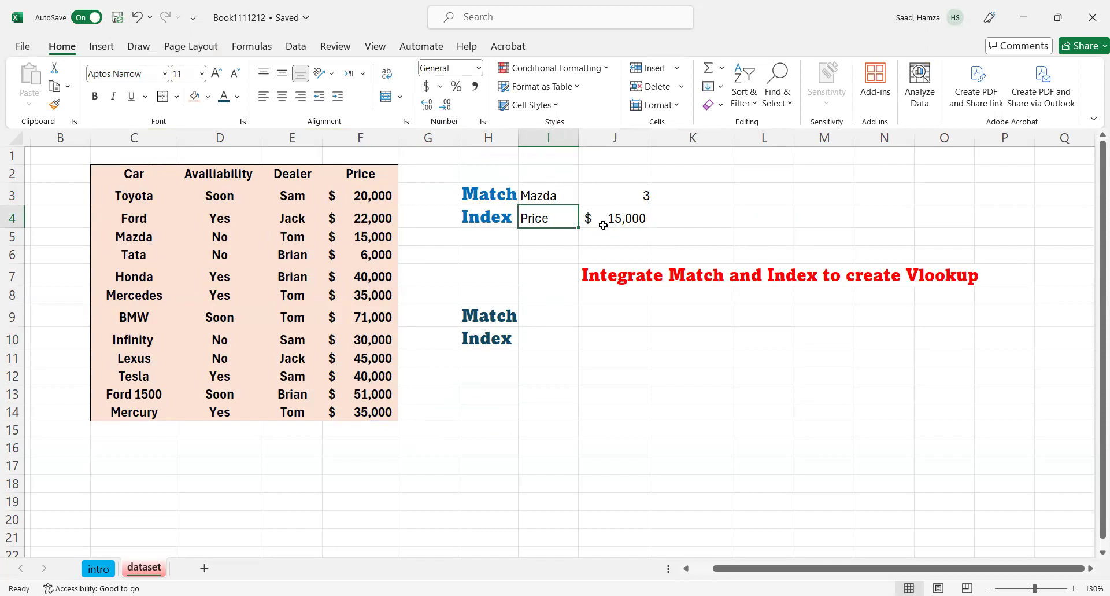
# - Change the lookup value in I3 to reference the Infinity cell, C10
pyautogui.click(553, 196)
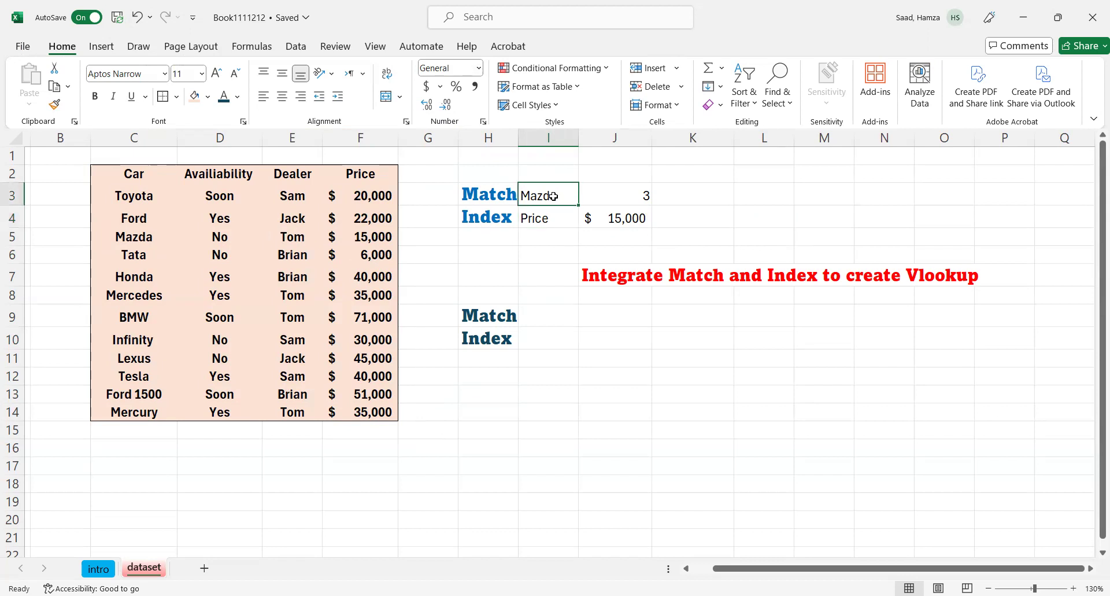
pyautogui.write('=')
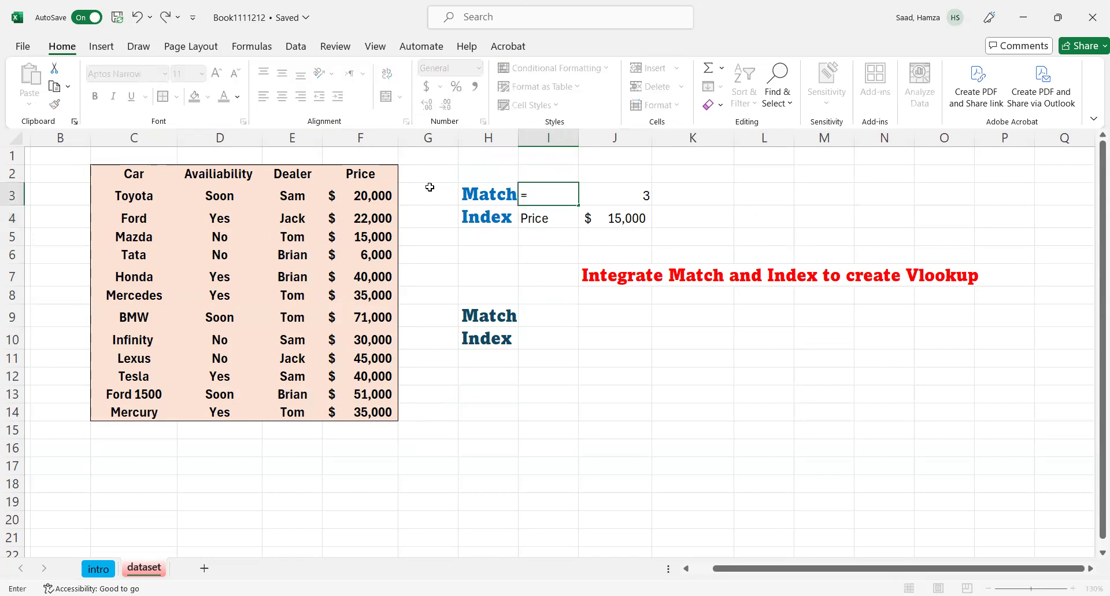
pyautogui.click(116, 341)
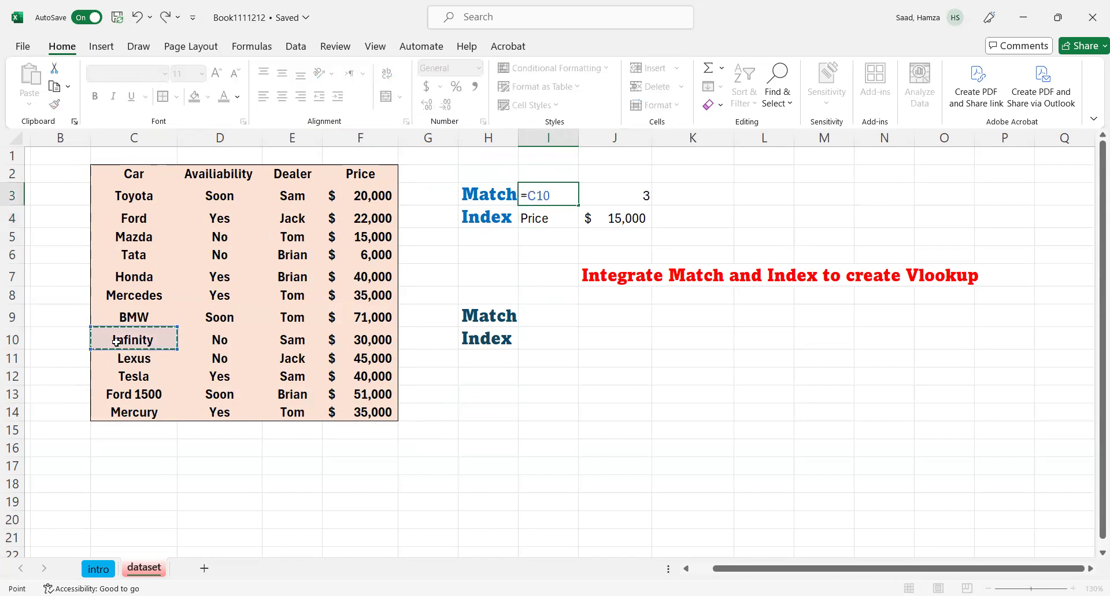
pyautogui.press('Return')
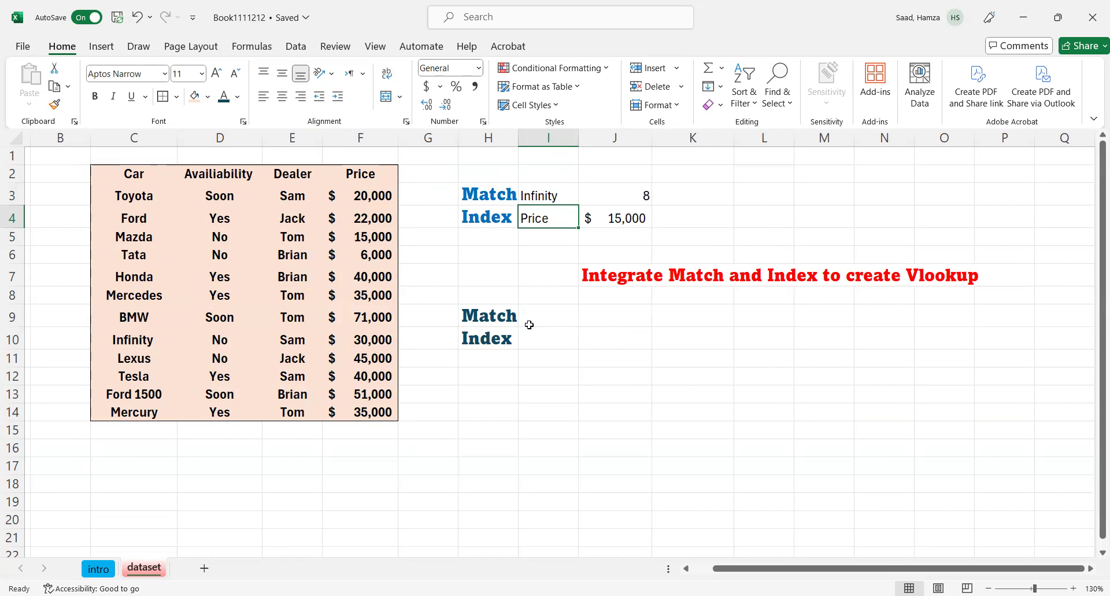
# - Enter =MATCH(I9,C3:C14,0) in J9 to find the row position of the car named in I9
pyautogui.click(603, 316)
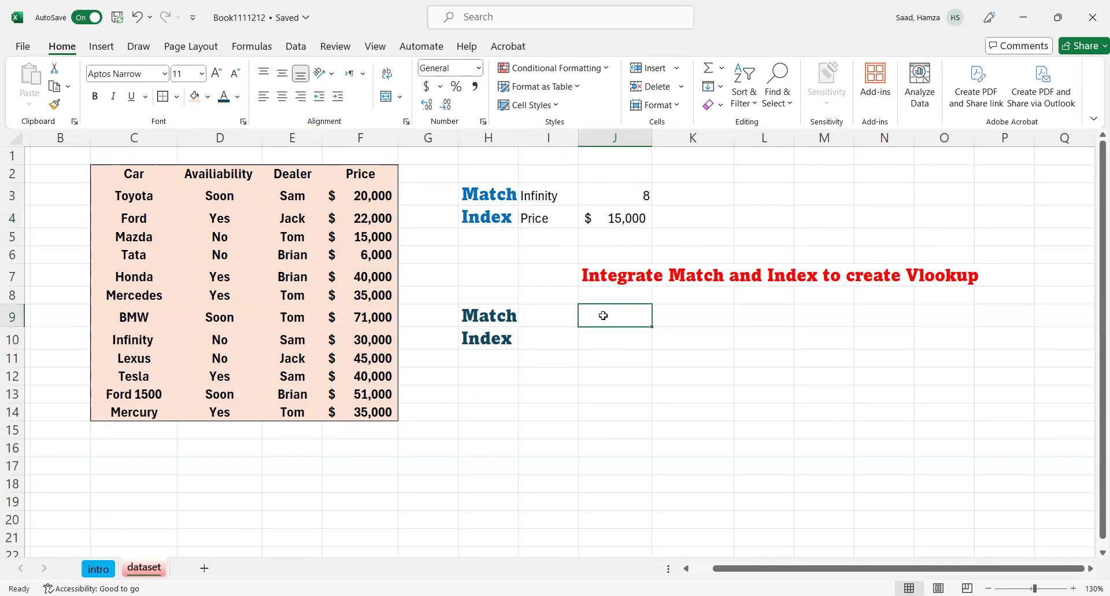
pyautogui.write('=')
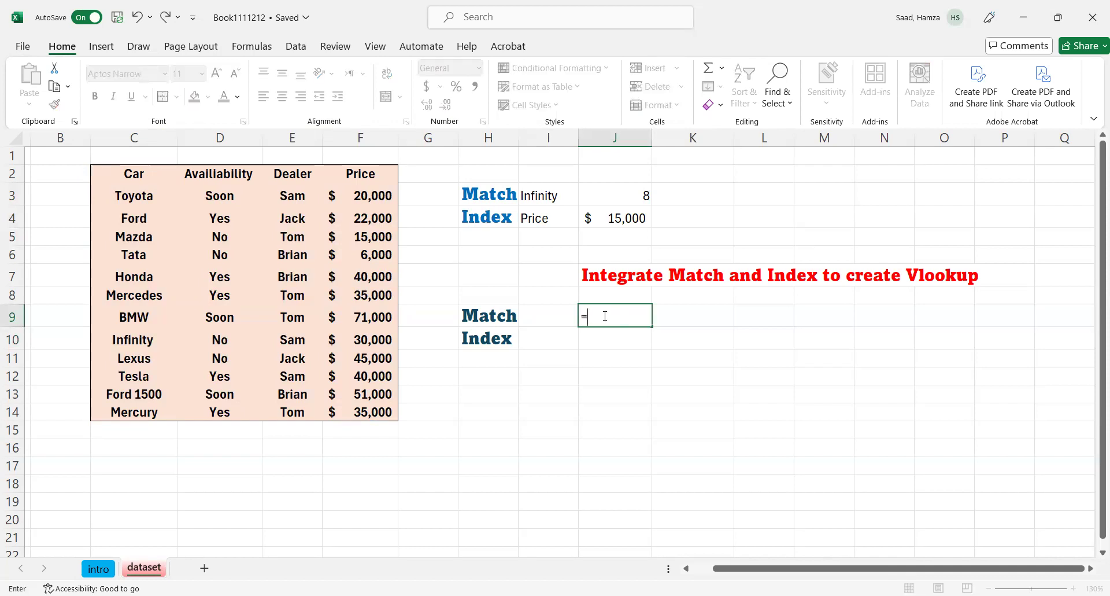
pyautogui.write('match')
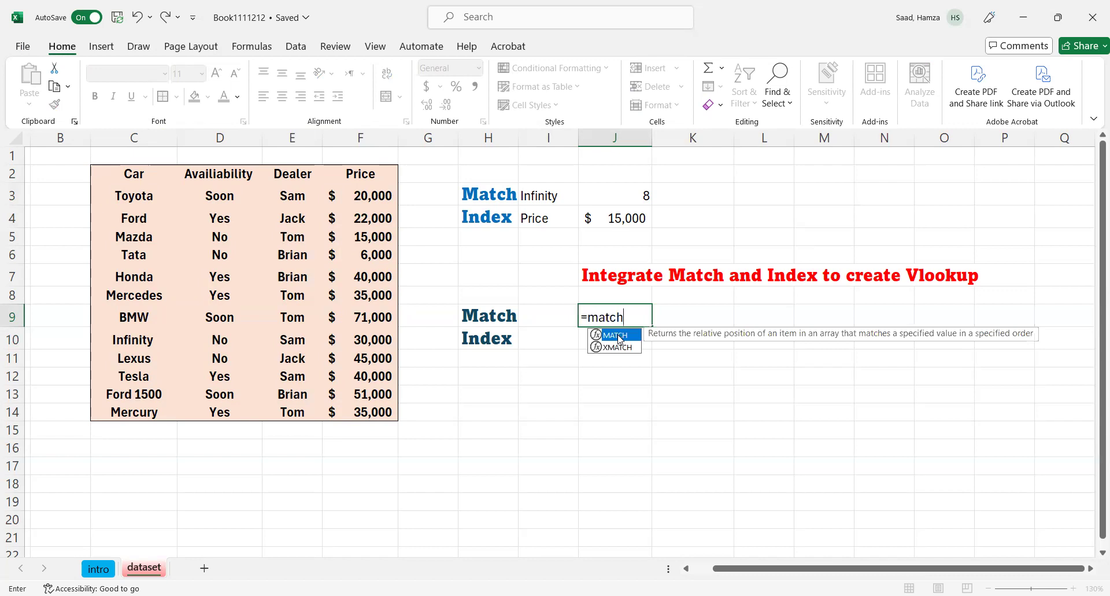
pyautogui.press('Tab')
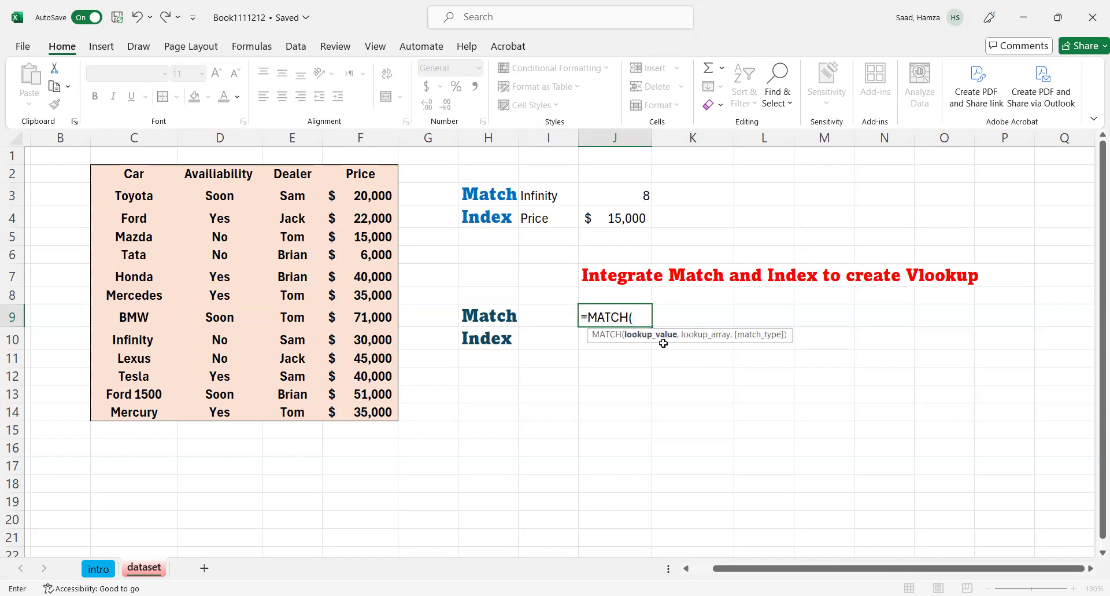
pyautogui.click(550, 318)
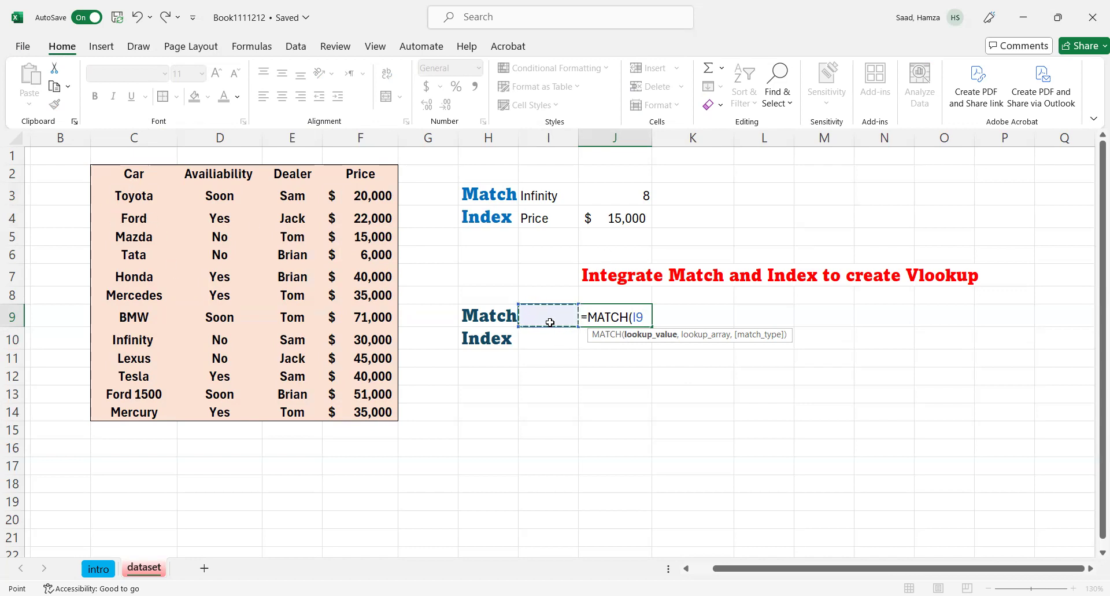
pyautogui.write(',')
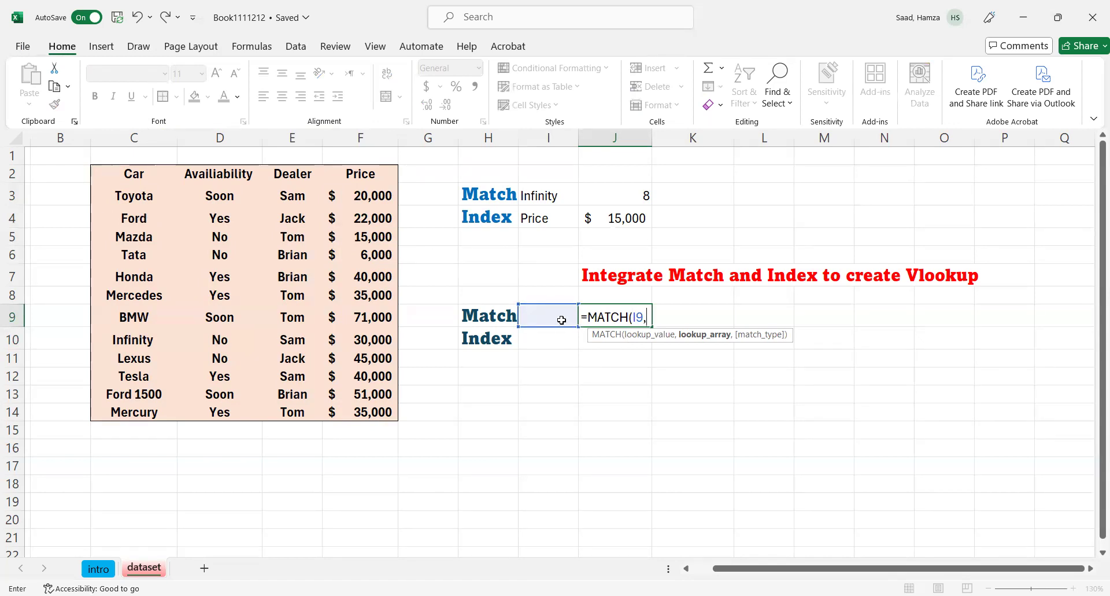
pyautogui.click(121, 196)
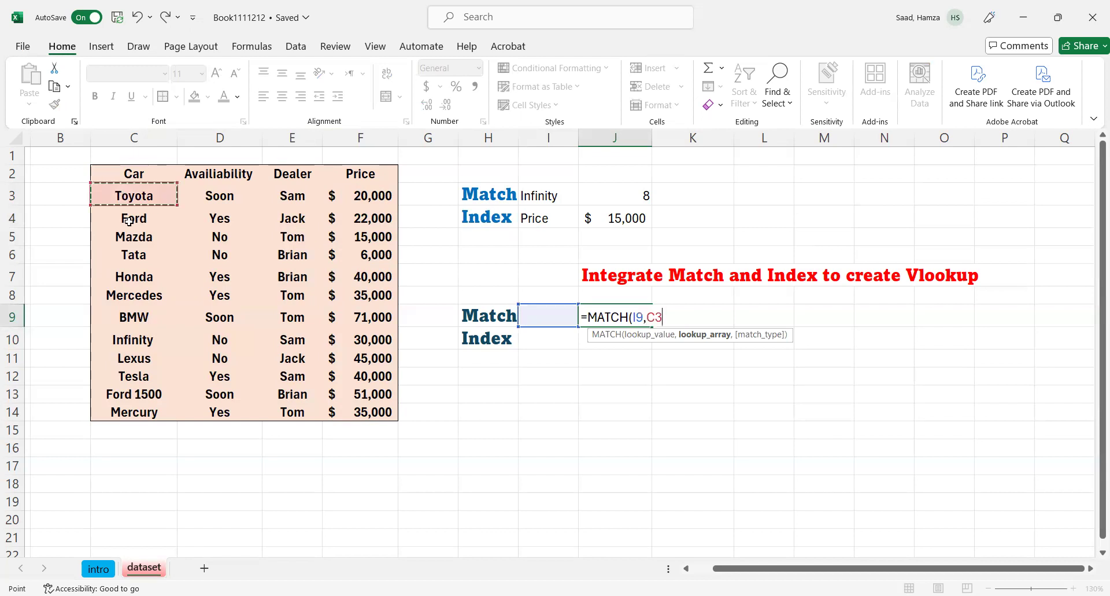
pyautogui.moveTo(147, 425); pyautogui.dragTo(145, 414)
pyautogui.write(',')
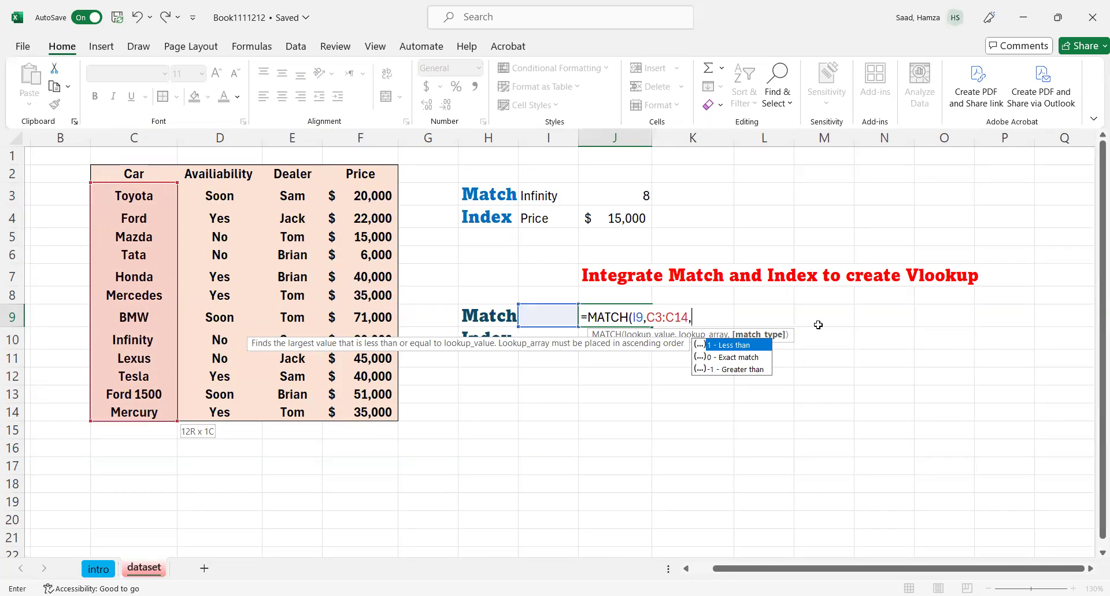
pyautogui.write('0)')
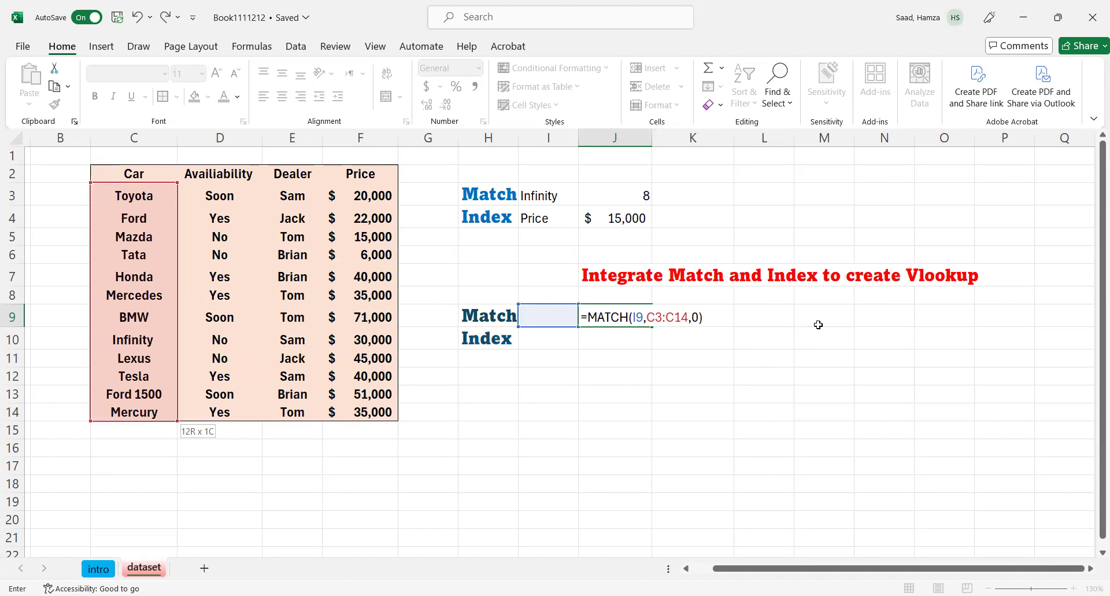
pyautogui.press('Return')
# - Enter toyota as the lookup value in I9 to test the second MATCH formula
pyautogui.click(543, 314)
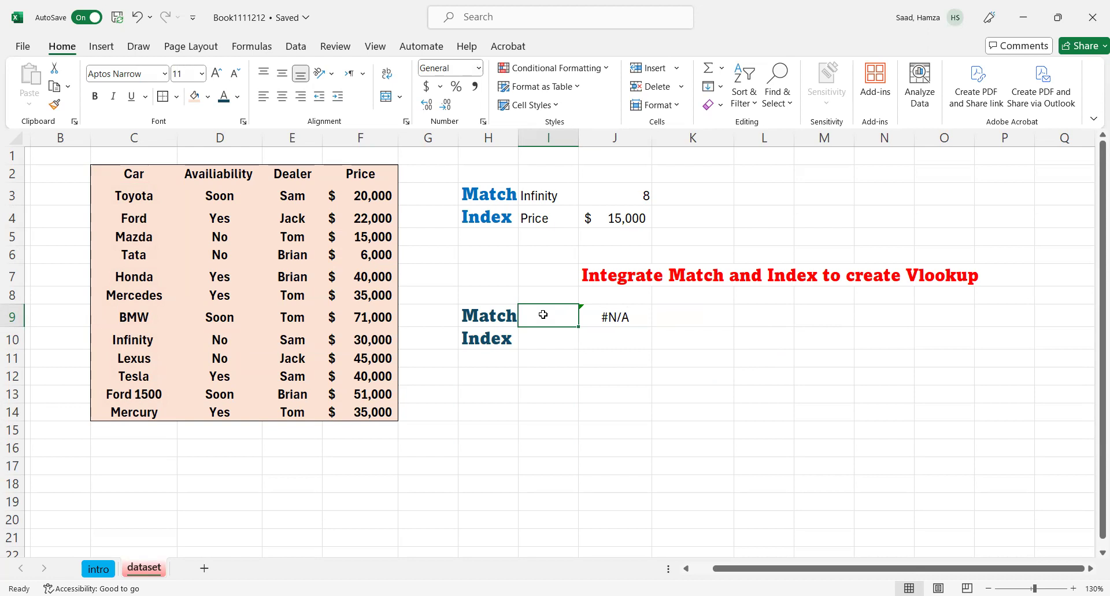
pyautogui.write('toyota')
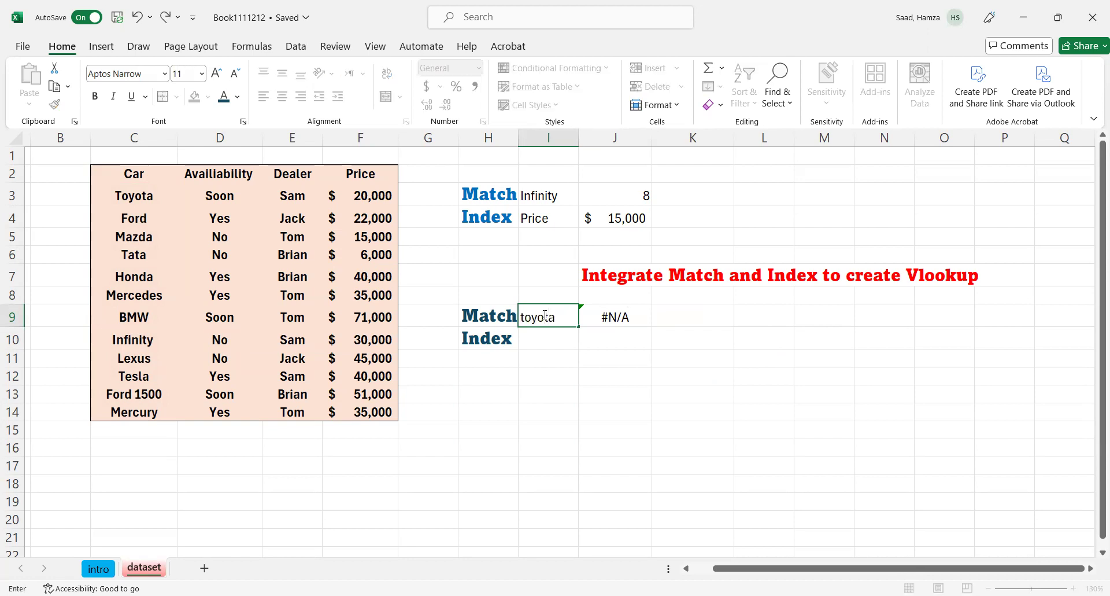
pyautogui.press('Return')
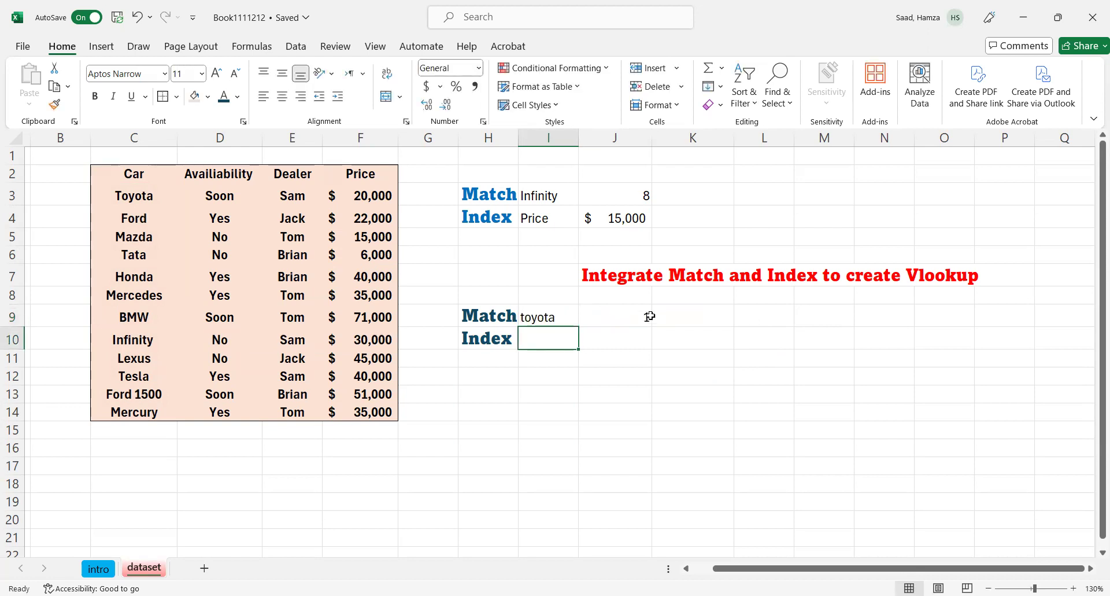
# - Change the lookup value in I9 to bmw and check the MATCH result in J9
pyautogui.click(544, 316)
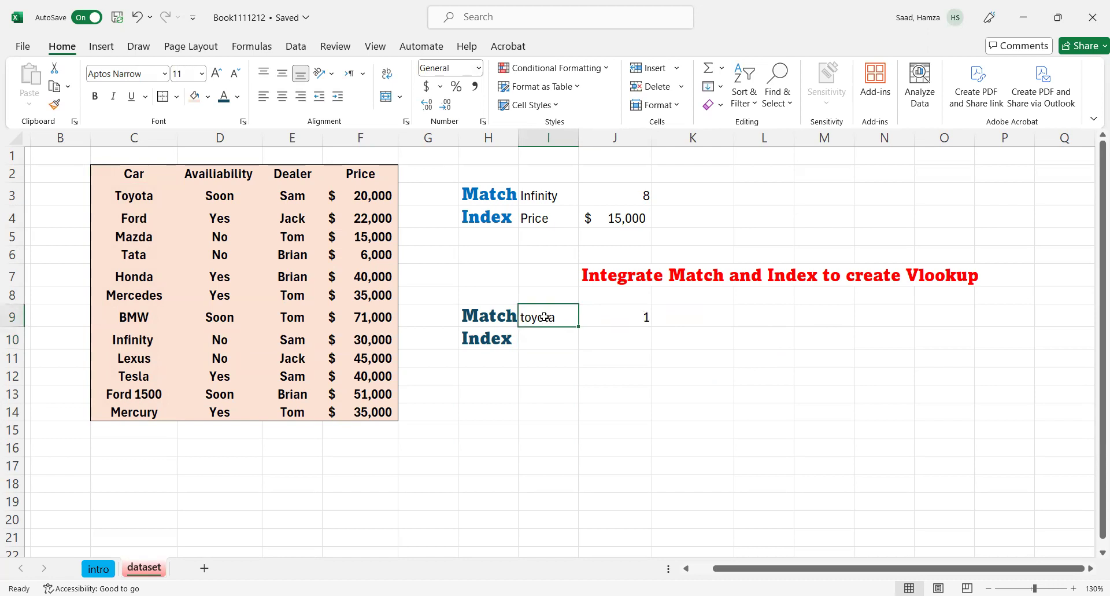
pyautogui.write('bmw')
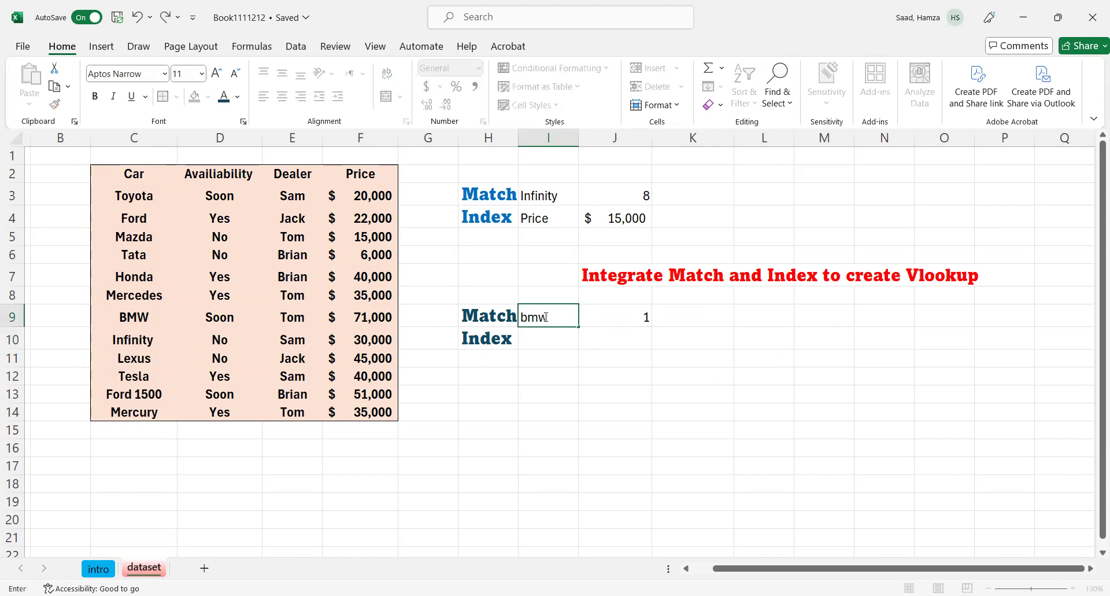
pyautogui.press('Return')
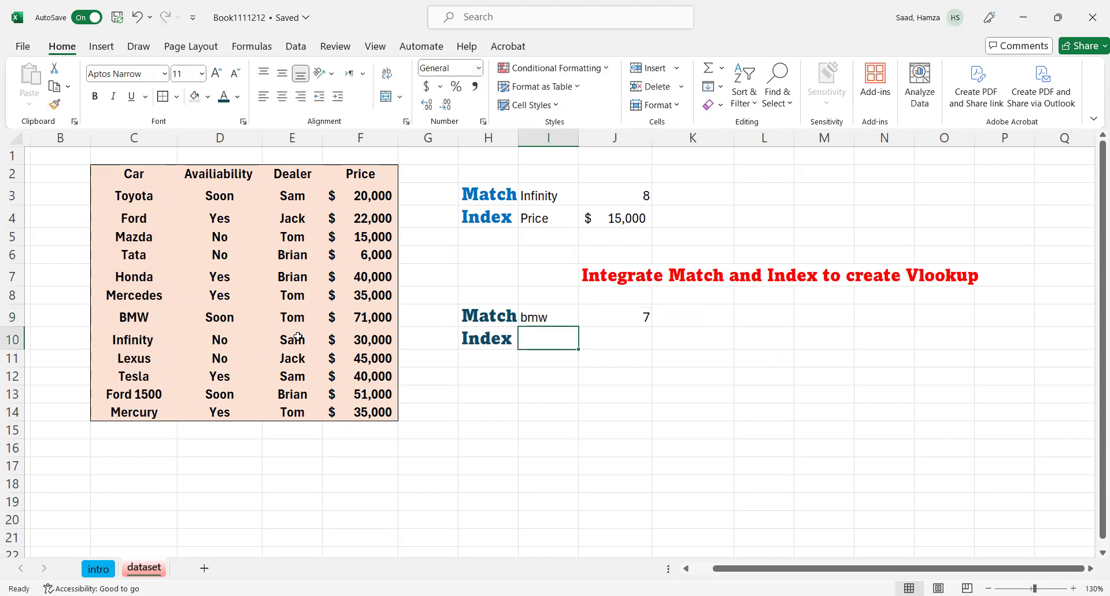
pyautogui.click(620, 317)
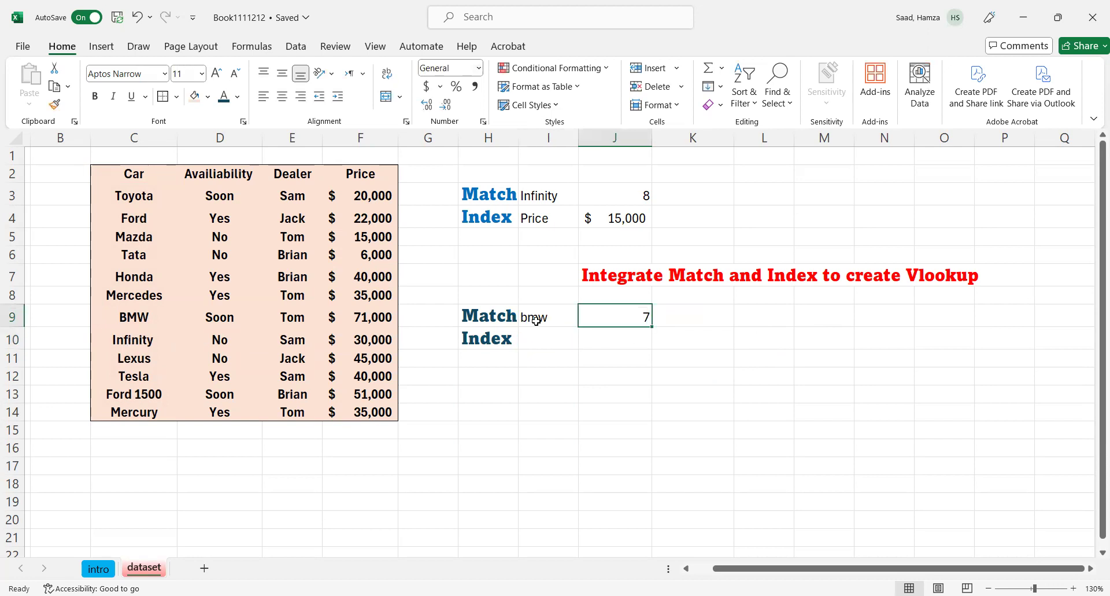
pyautogui.click(547, 317)
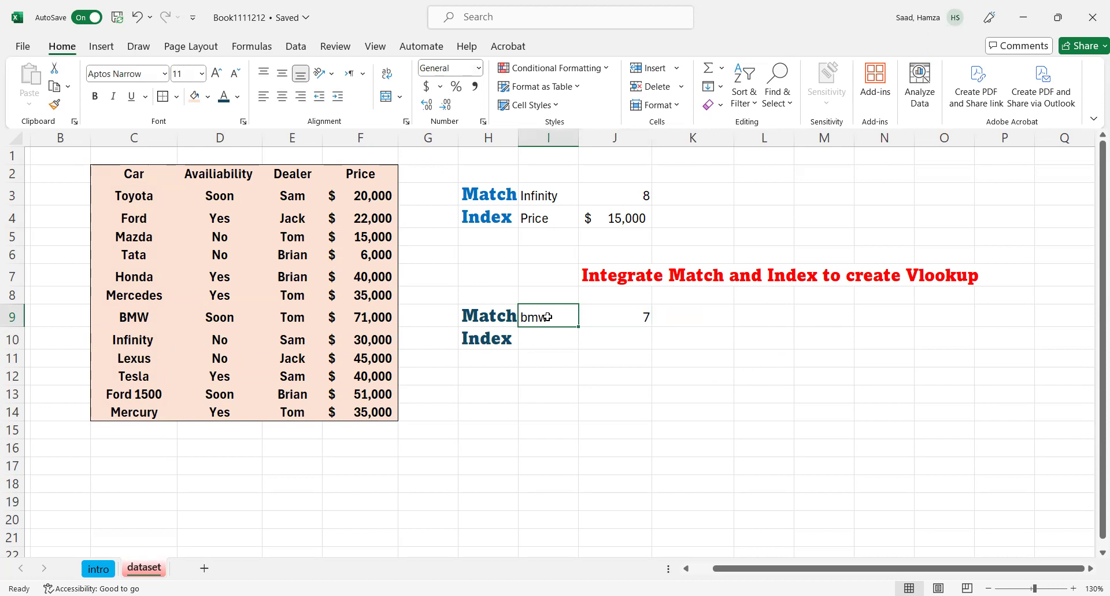
# - Label cell I10, beside the second Index heading, as Price
pyautogui.click(547, 337)
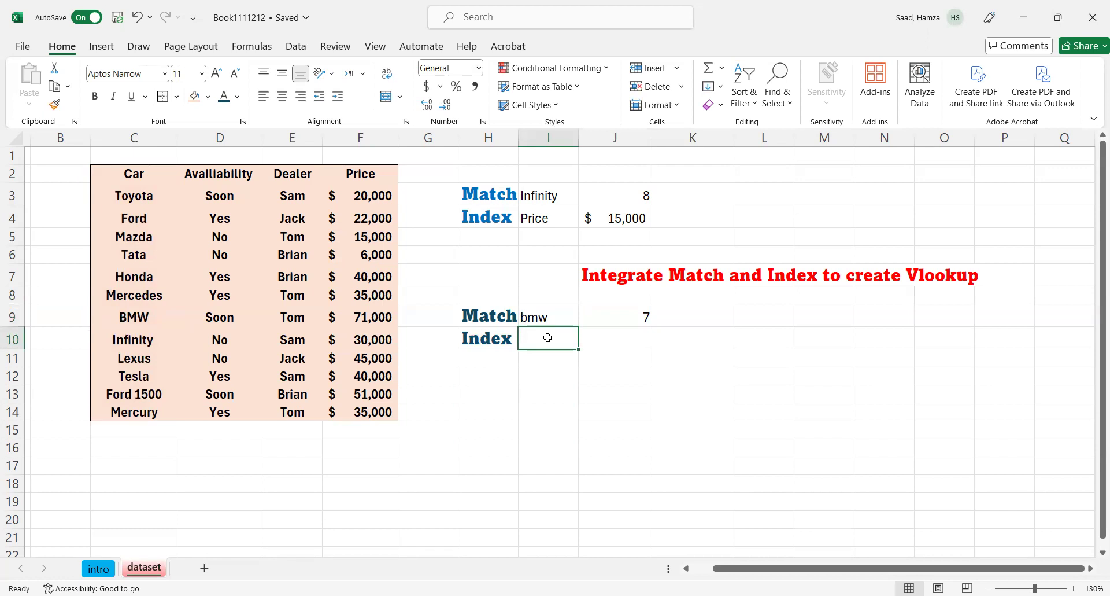
pyautogui.write('Price')
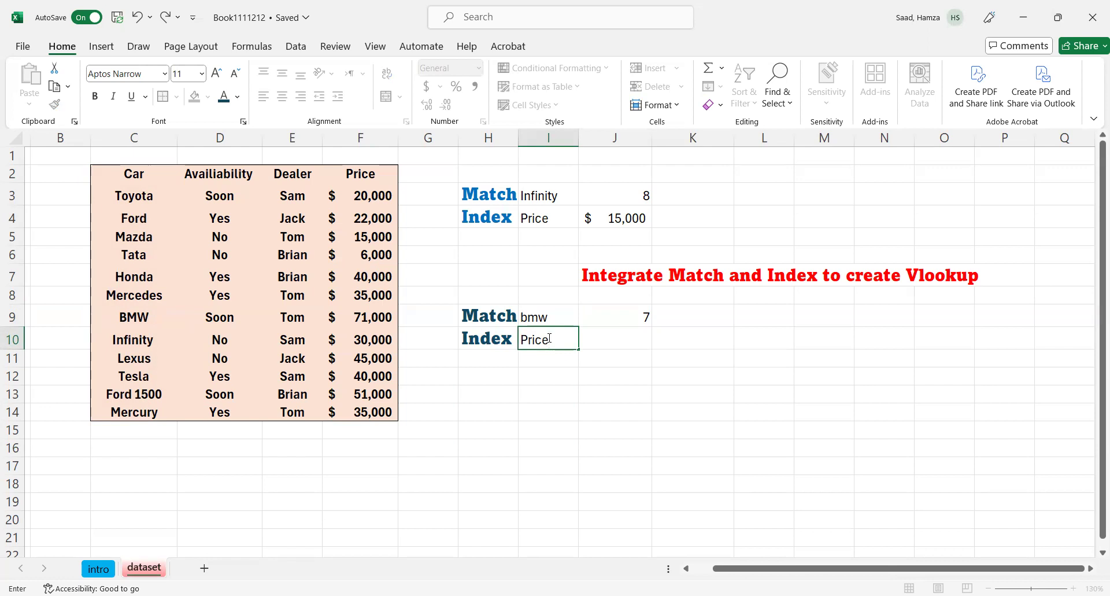
pyautogui.press('Return')
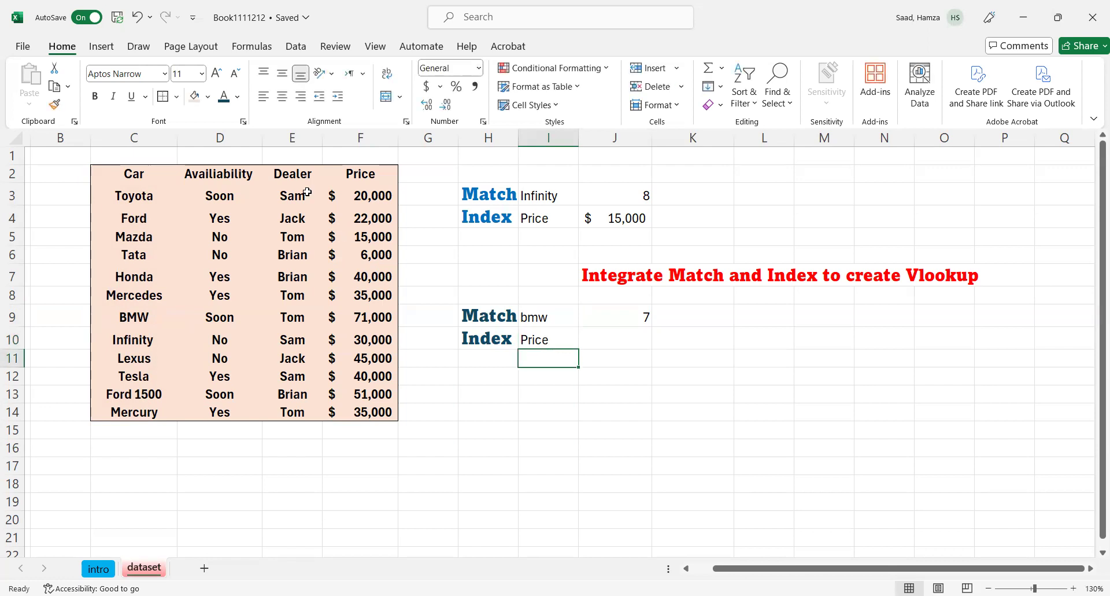
# - Link I11 to the Dealer header in E2 and I12 to the Availiability header in D2
pyautogui.write('=')
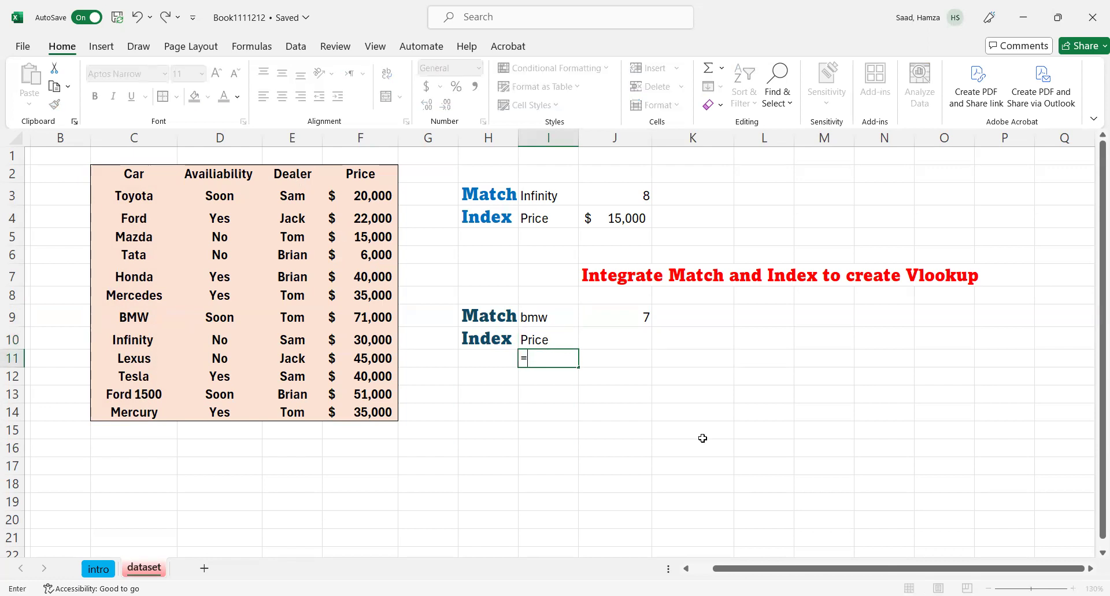
pyautogui.click(300, 175)
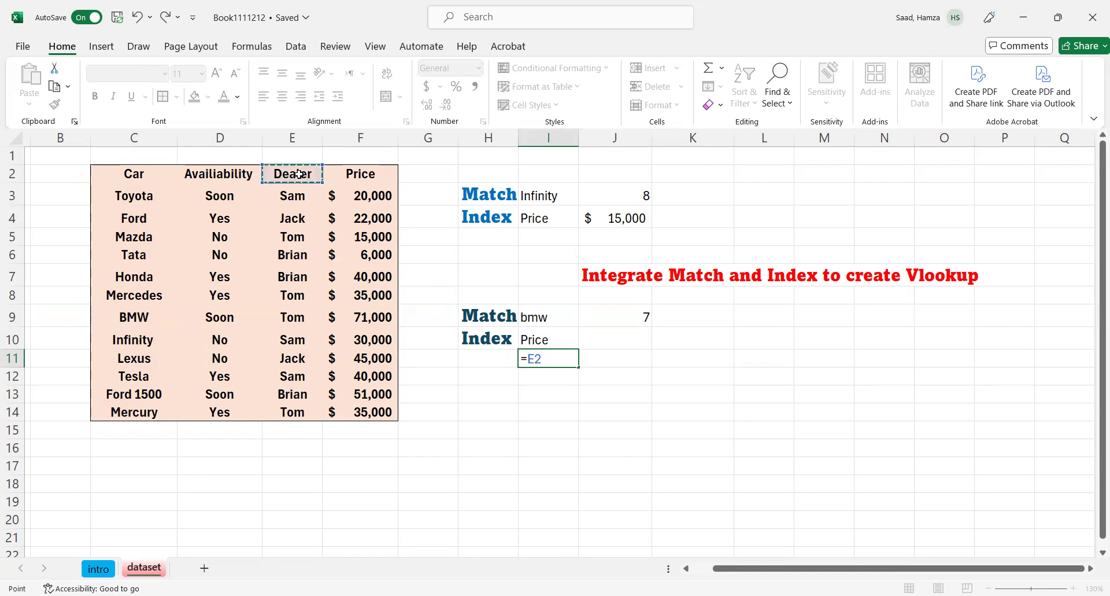
pyautogui.press('Return')
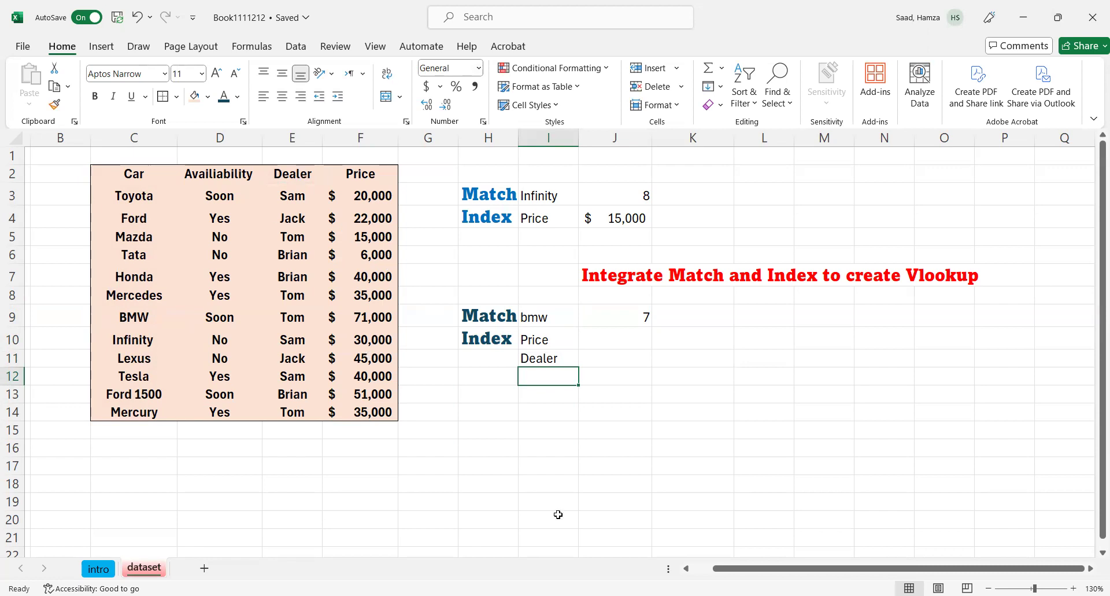
pyautogui.write('=')
pyautogui.click(206, 173)
pyautogui.press('Return')
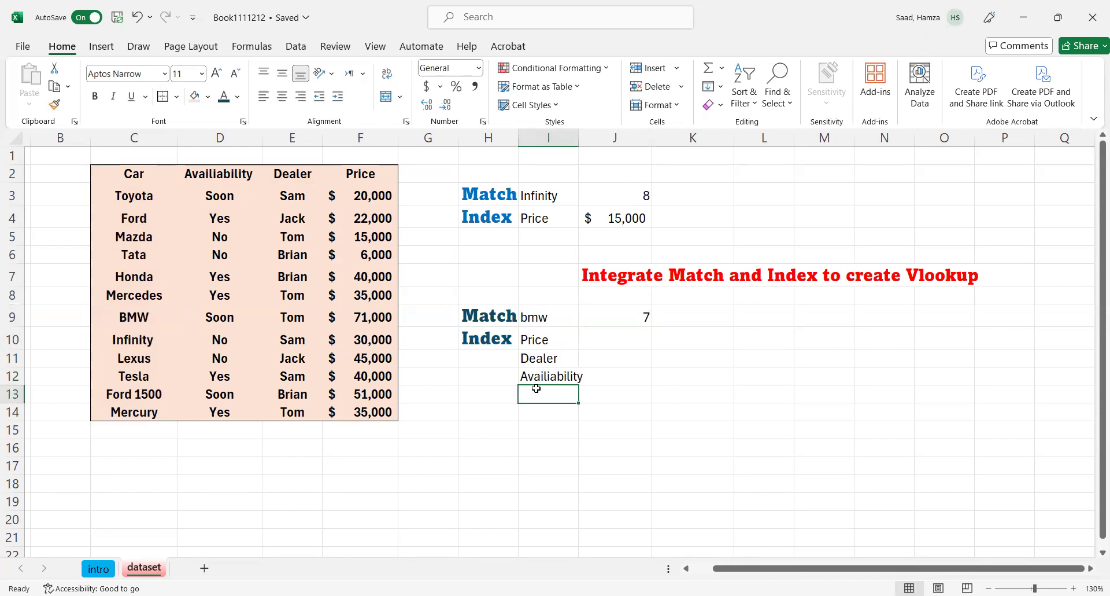
pyautogui.click(639, 341)
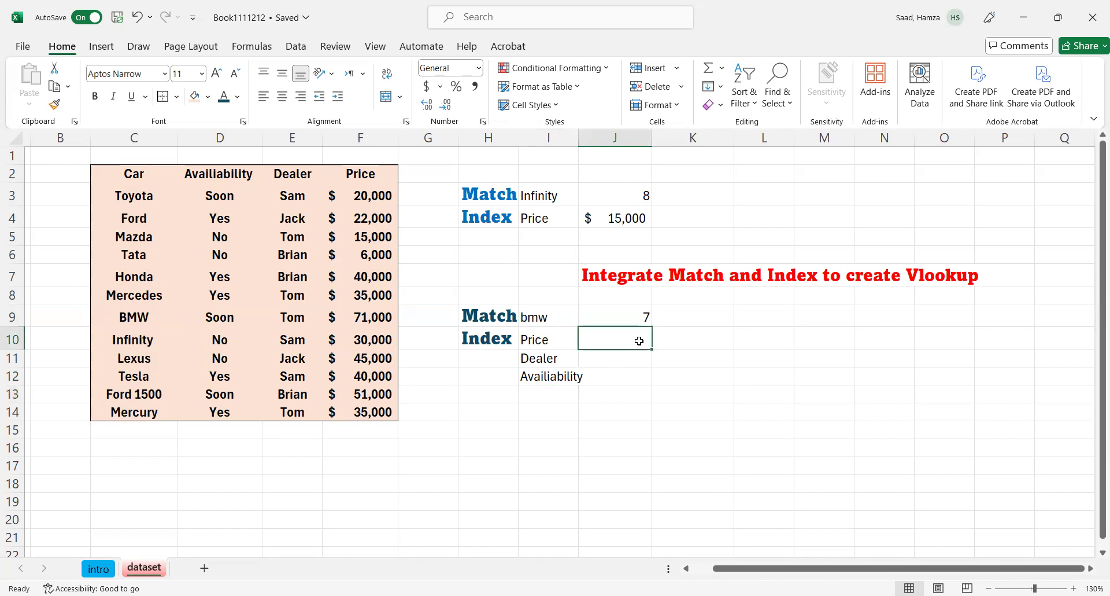
pyautogui.click(616, 313)
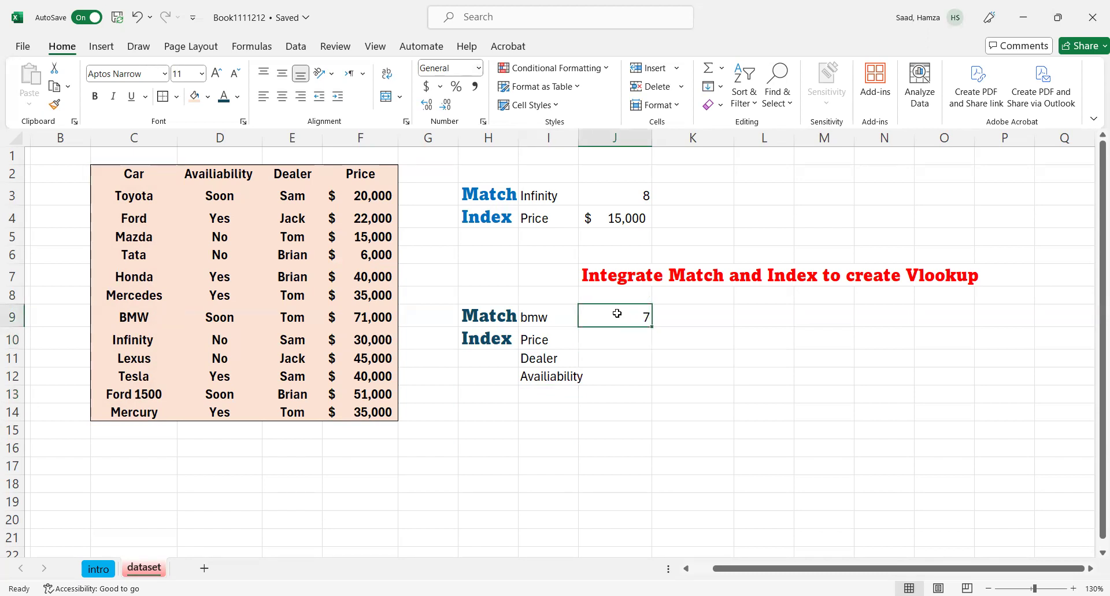
pyautogui.click(530, 316)
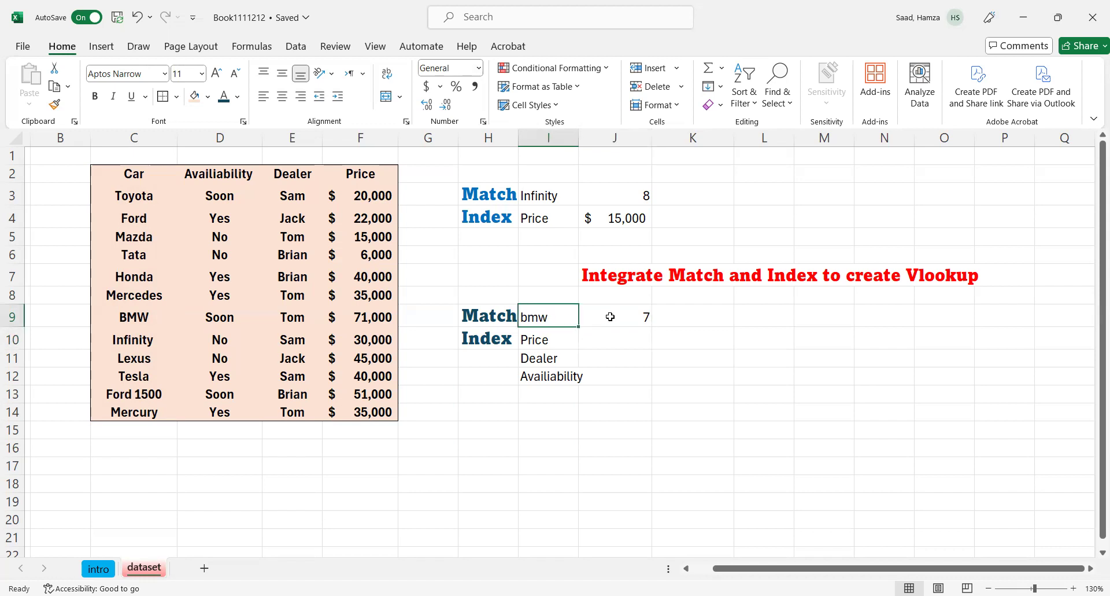
# - Copy the expression MATCH(I9,C3:C14,0) from the formula in J9, leaving out the equals sign
pyautogui.click(628, 316)
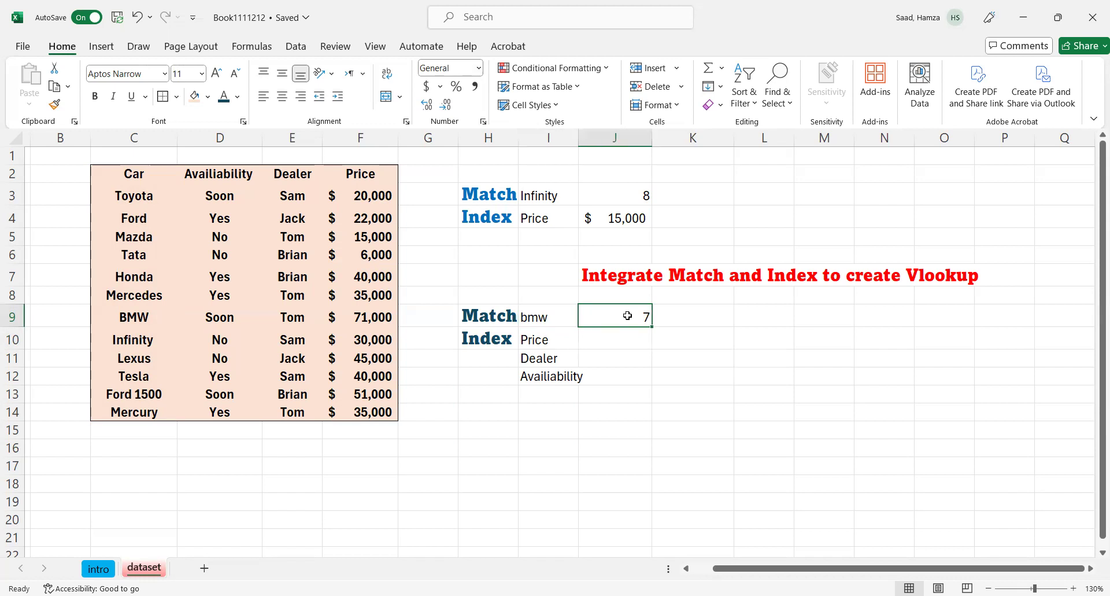
pyautogui.doubleClick(627, 315)
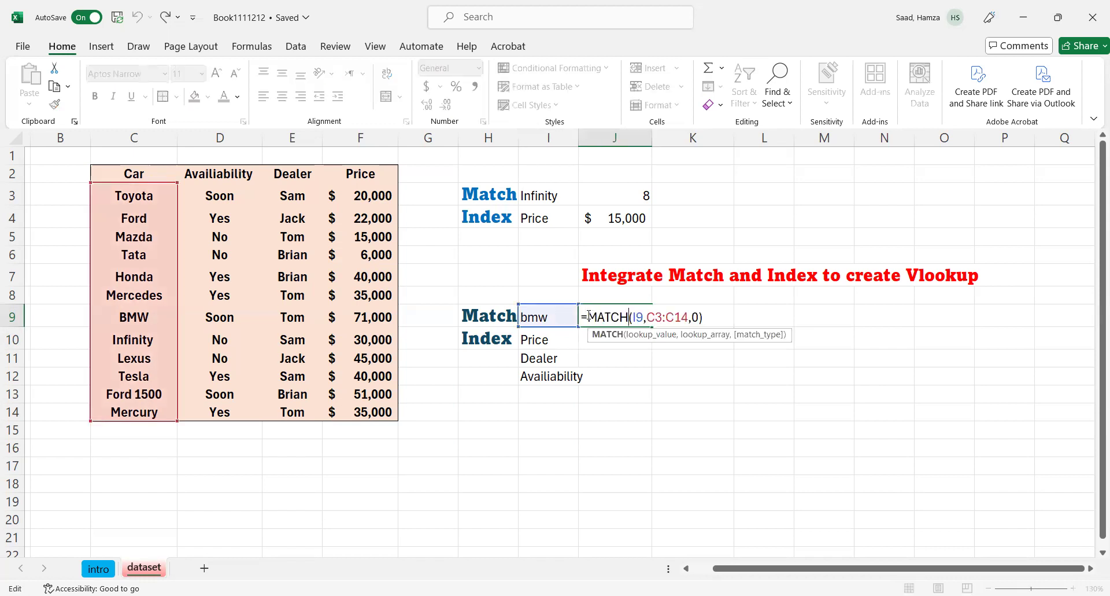
pyautogui.moveTo(589, 315); pyautogui.dragTo(712, 314)
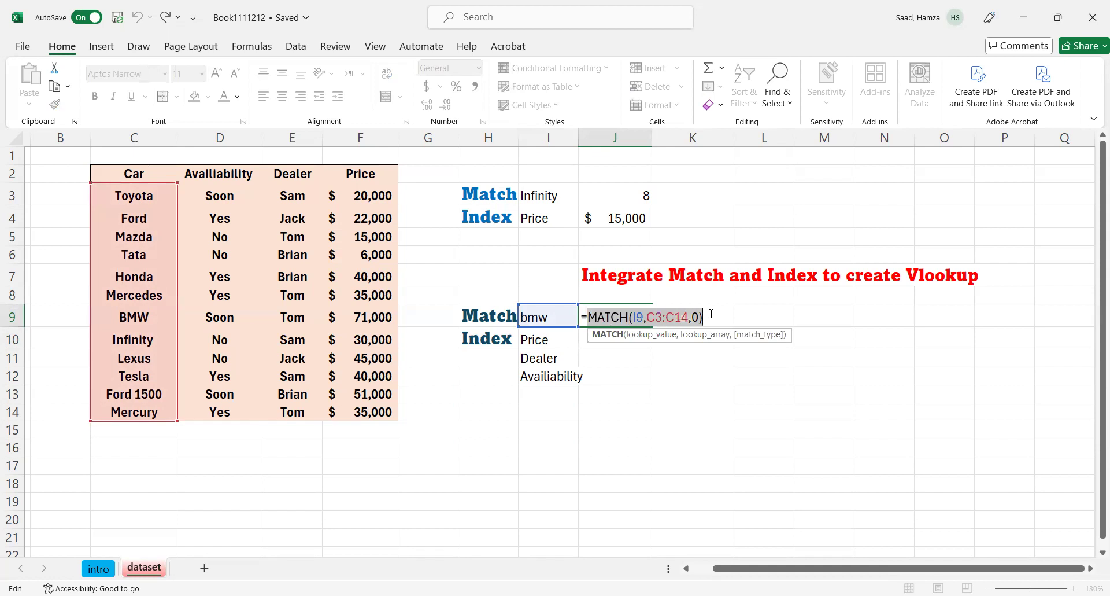
pyautogui.rightClick(670, 316)
pyautogui.click(708, 349)
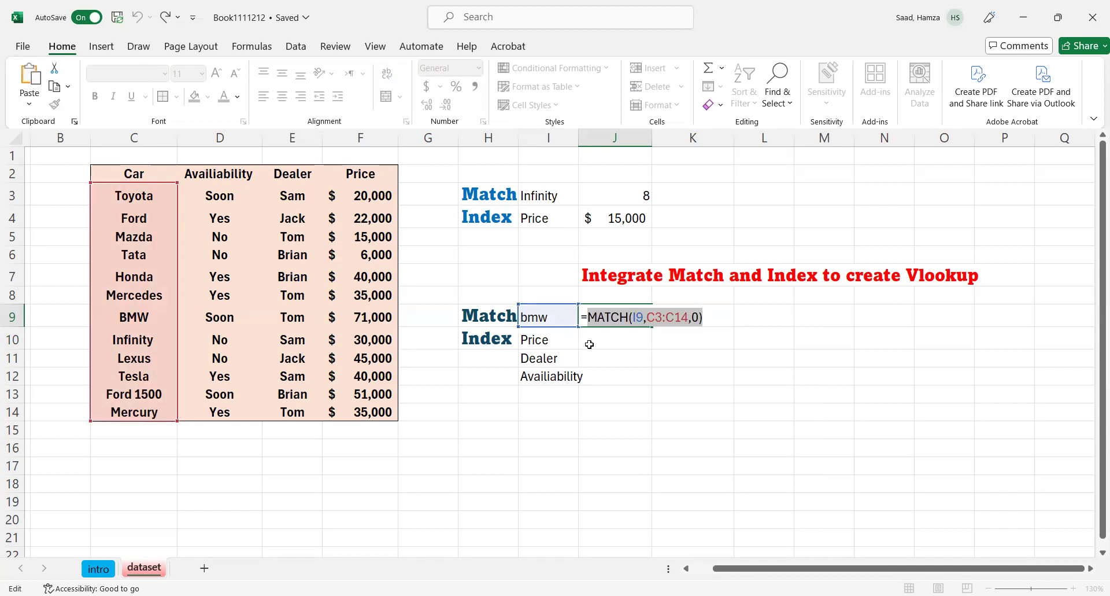
pyautogui.press('BackSpace')
pyautogui.click(593, 342)
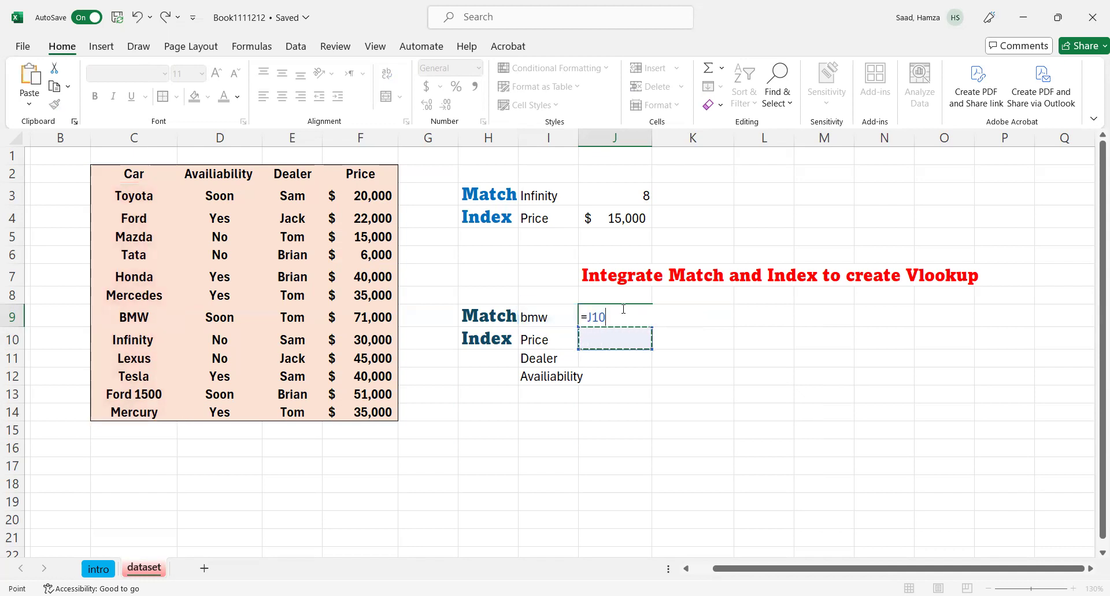
pyautogui.click(140, 21)
pyautogui.click(139, 21)
pyautogui.press('Return')
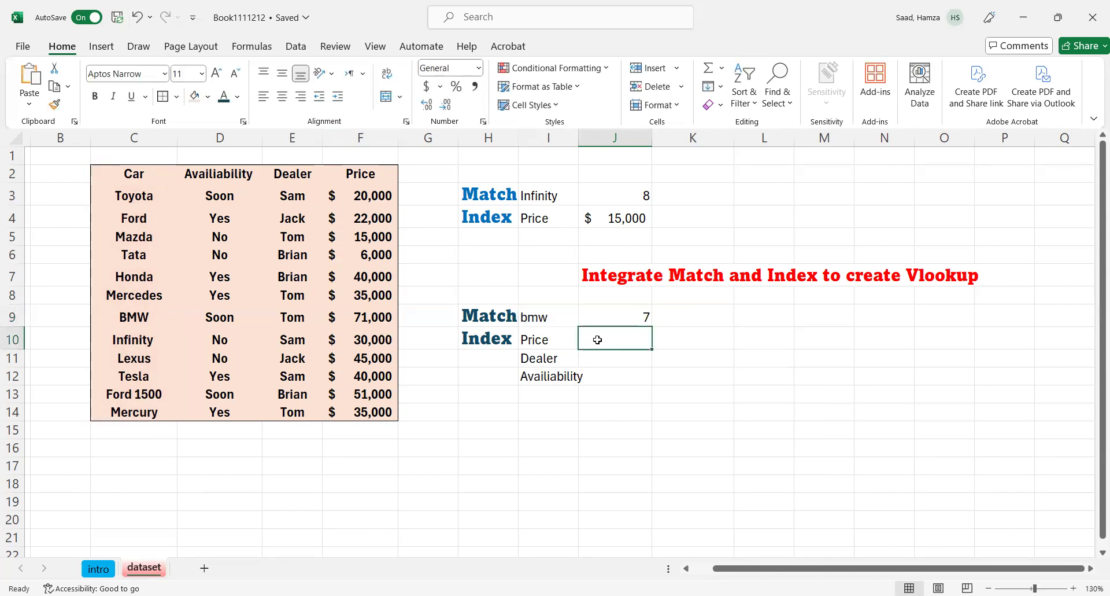
# - Enter =INDEX(C3:F14,MATCH(I9,C3:C14,0),4) in J10 to look up the car's price
pyautogui.write('=')
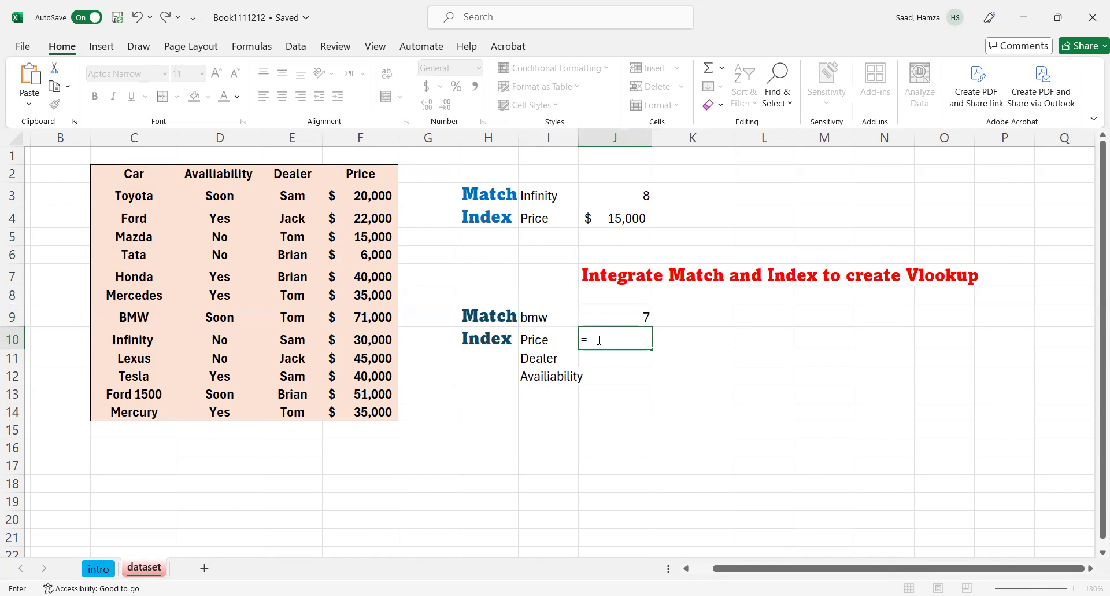
pyautogui.write('index')
pyautogui.press('Tab')
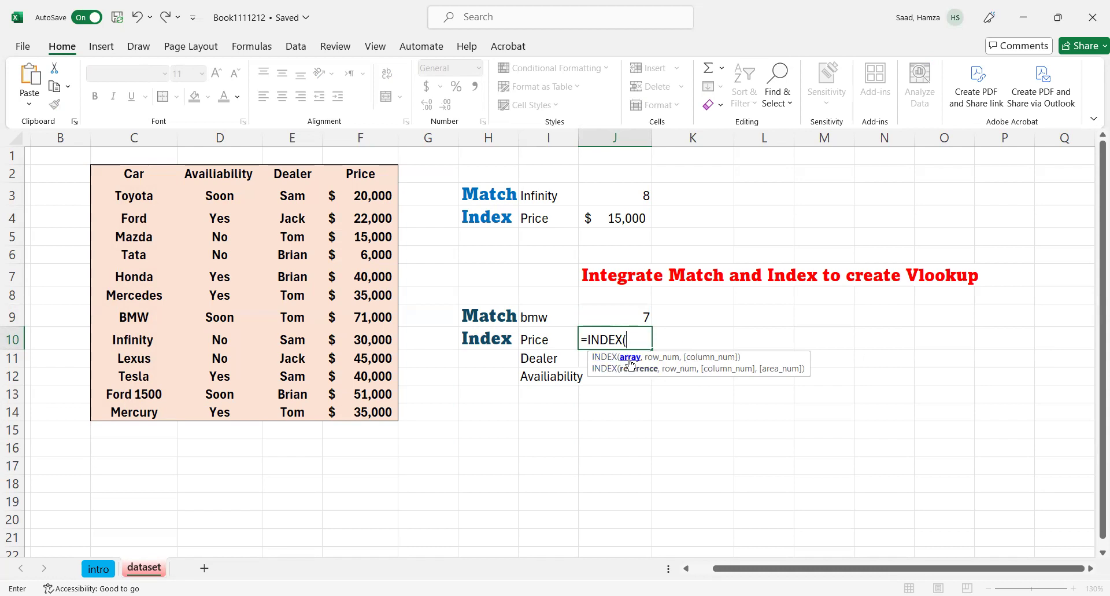
pyautogui.click(104, 192)
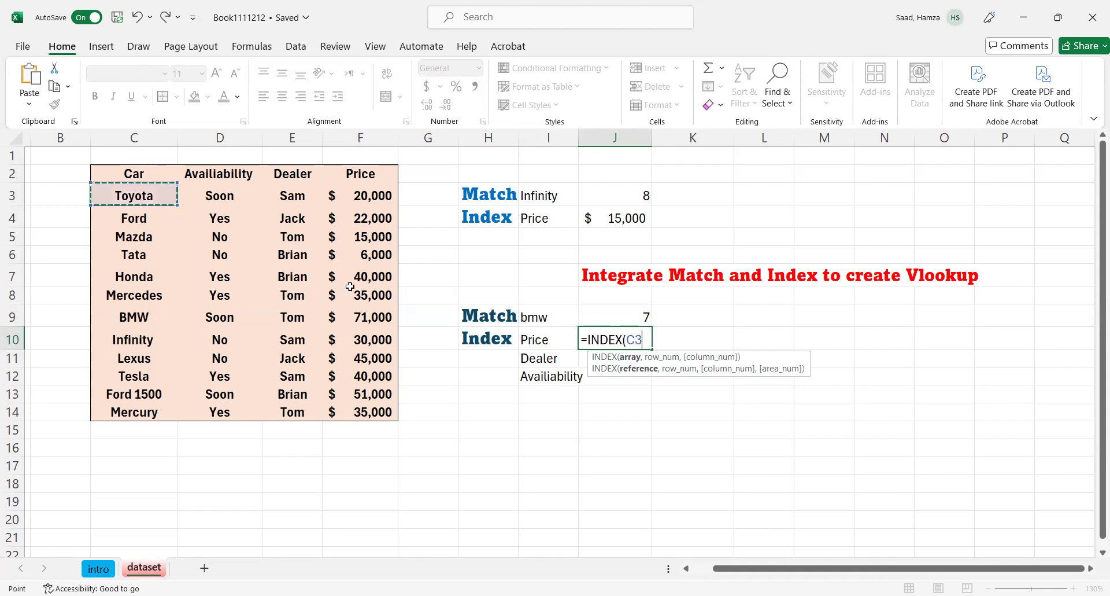
pyautogui.keyDown('shift'); pyautogui.click(366, 396); pyautogui.keyUp('shift')
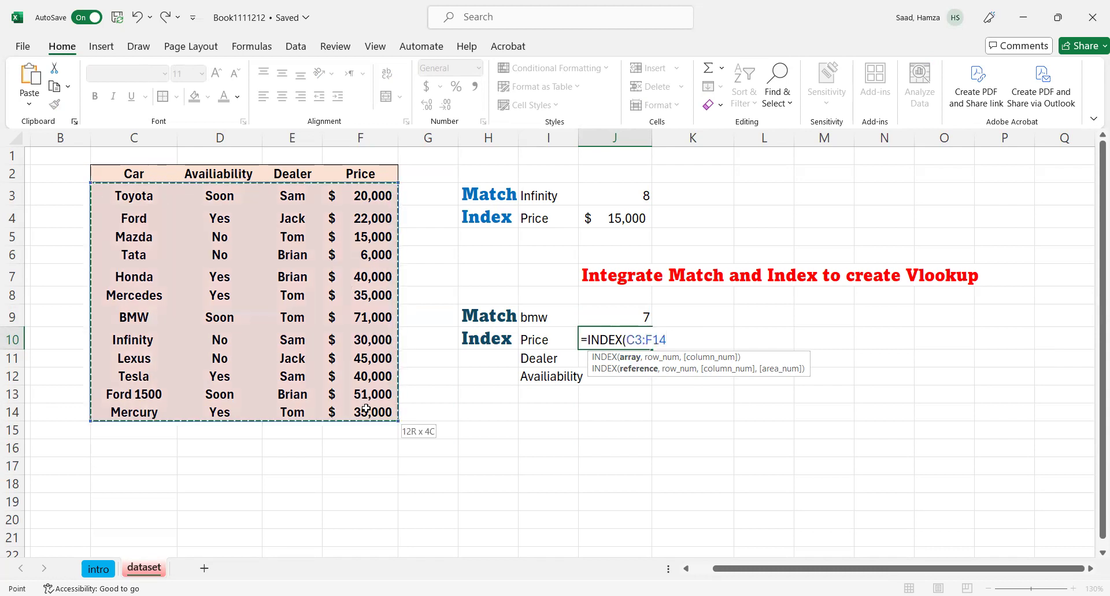
pyautogui.click(104, 190)
pyautogui.keyDown('shift'); pyautogui.click(354, 412); pyautogui.keyUp('shift')
pyautogui.write(',MATCH(I9,C3:C14,0')
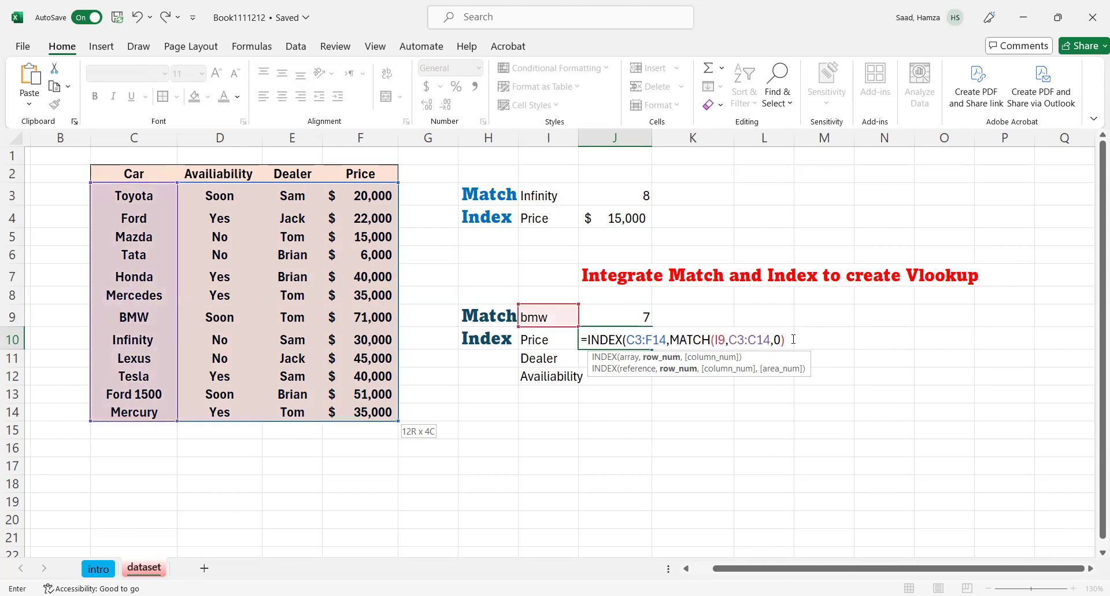
pyautogui.write(',')
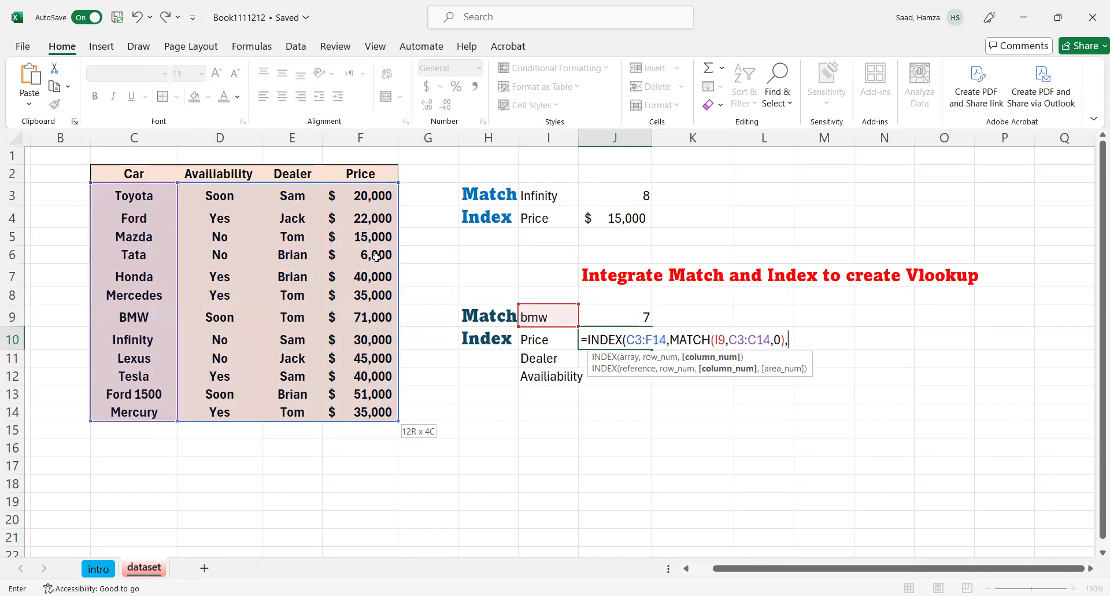
pyautogui.write('4)')
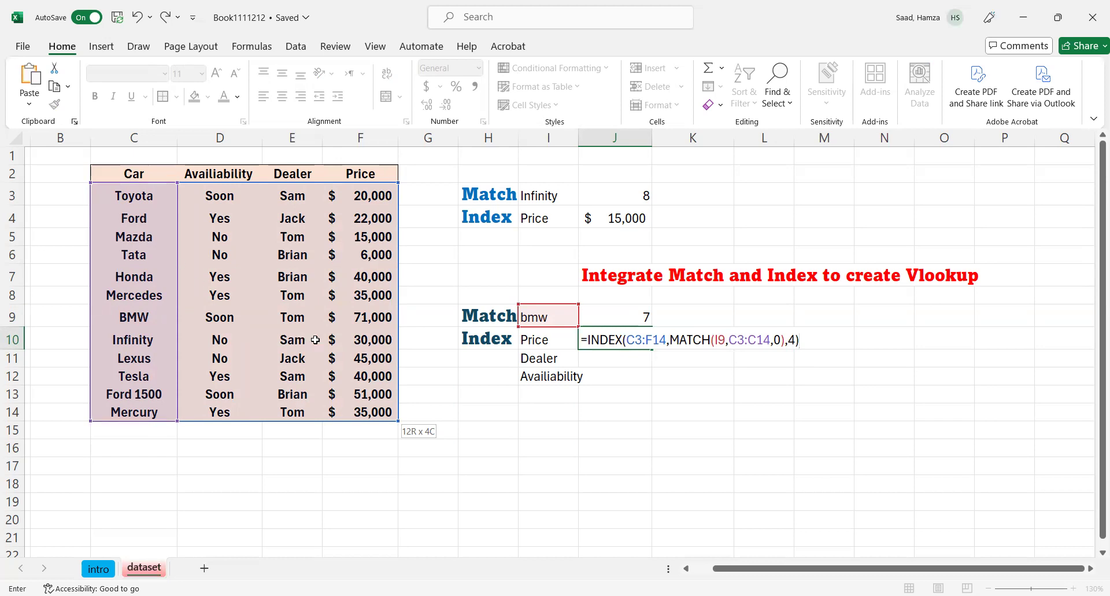
pyautogui.press('Return')
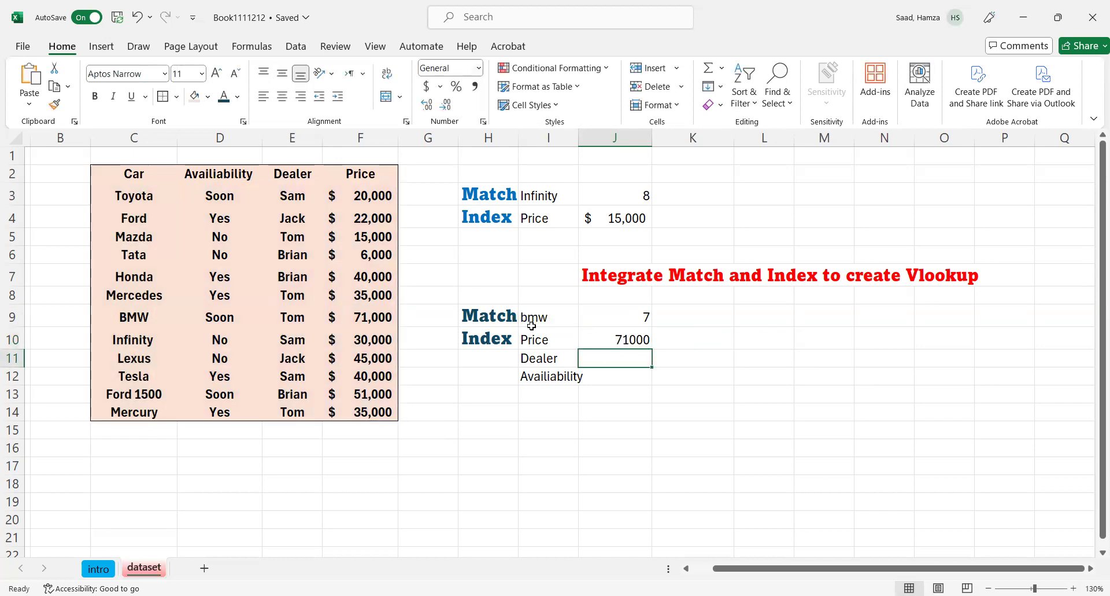
# - Format the price in J10 as Accounting with no decimal places
pyautogui.click(619, 340)
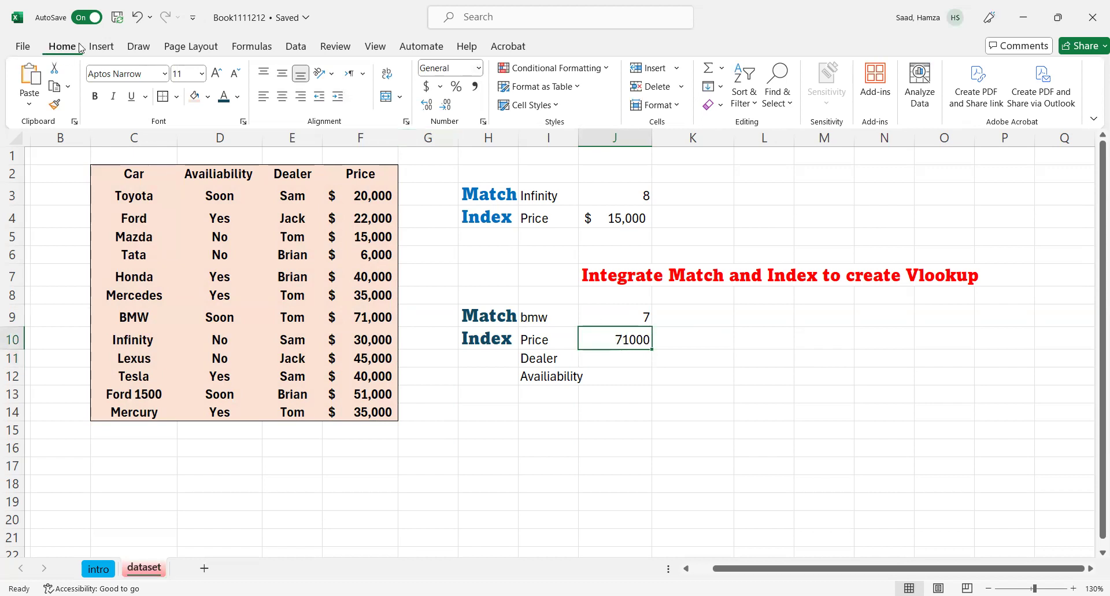
pyautogui.click(478, 68)
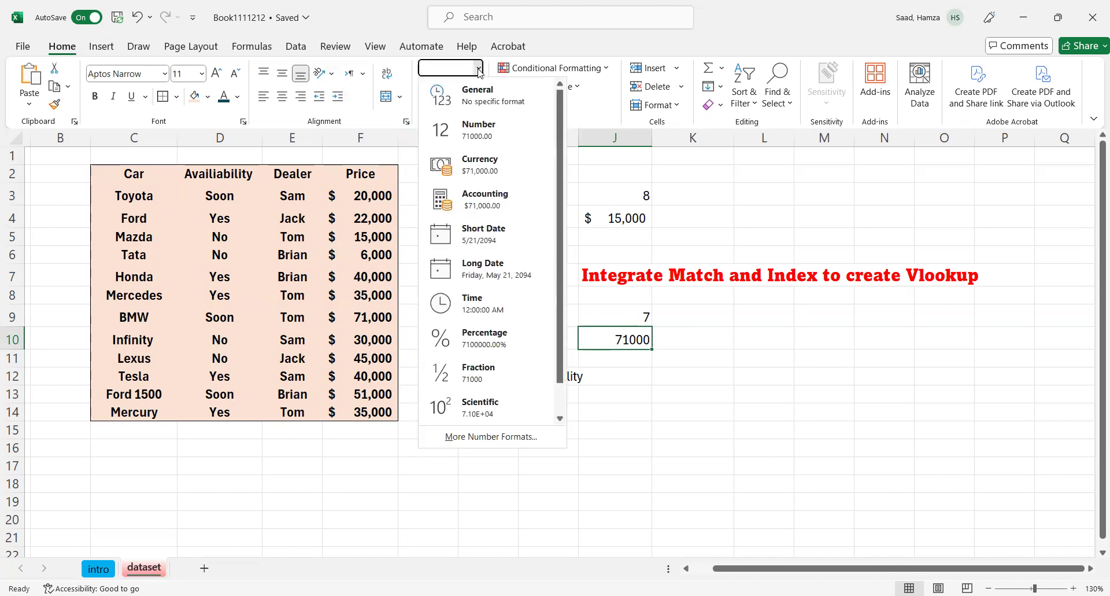
pyautogui.click(485, 199)
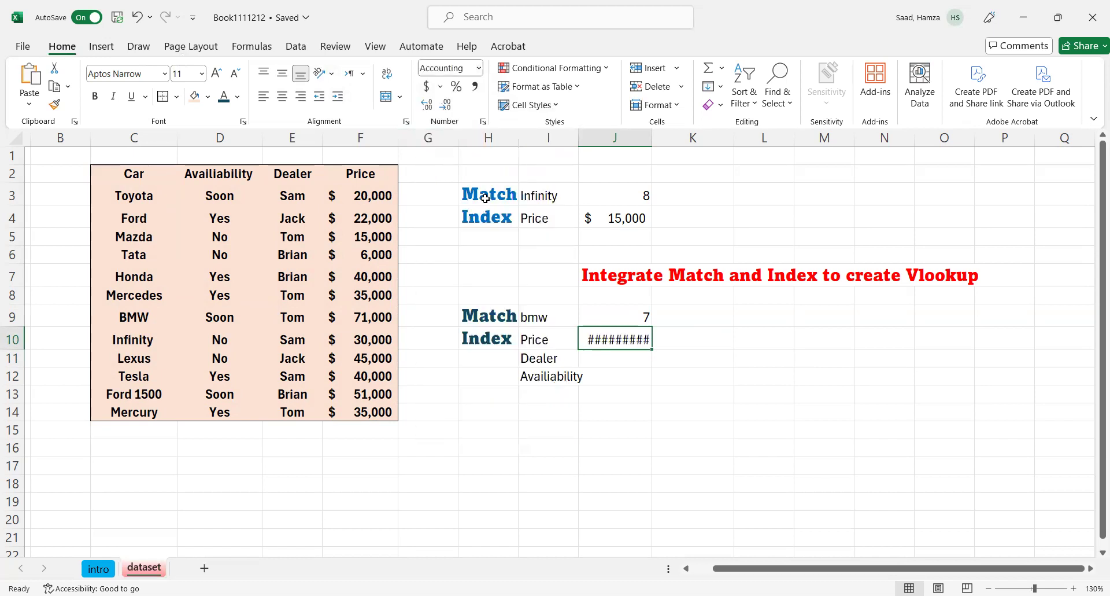
pyautogui.click(443, 105)
pyautogui.click(444, 105)
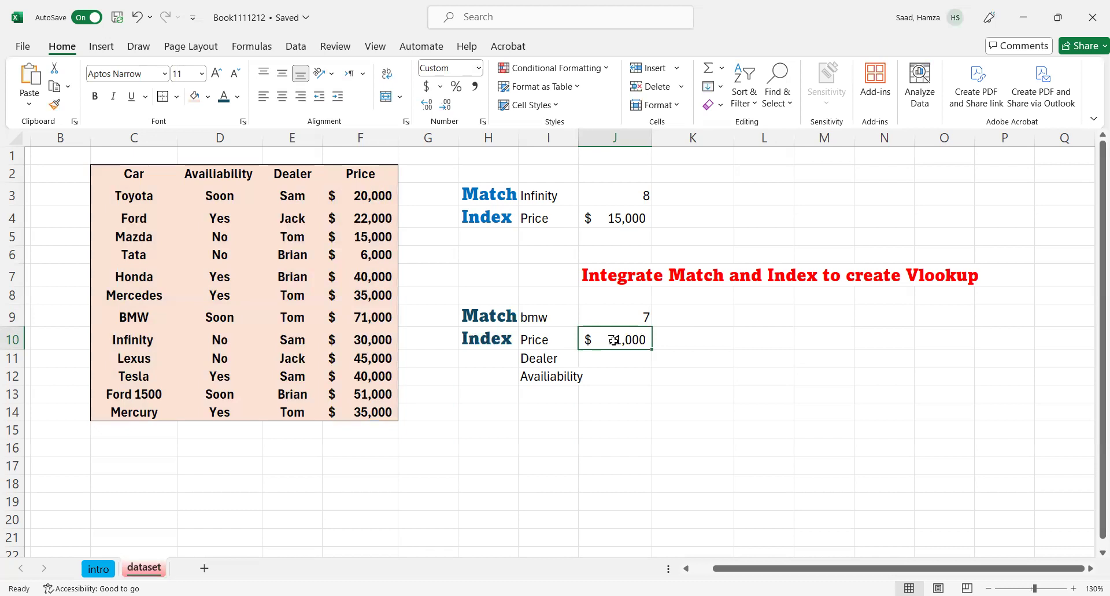
# - Change the lookup value in I9 to tesla to test the combined price formula
pyautogui.click(541, 318)
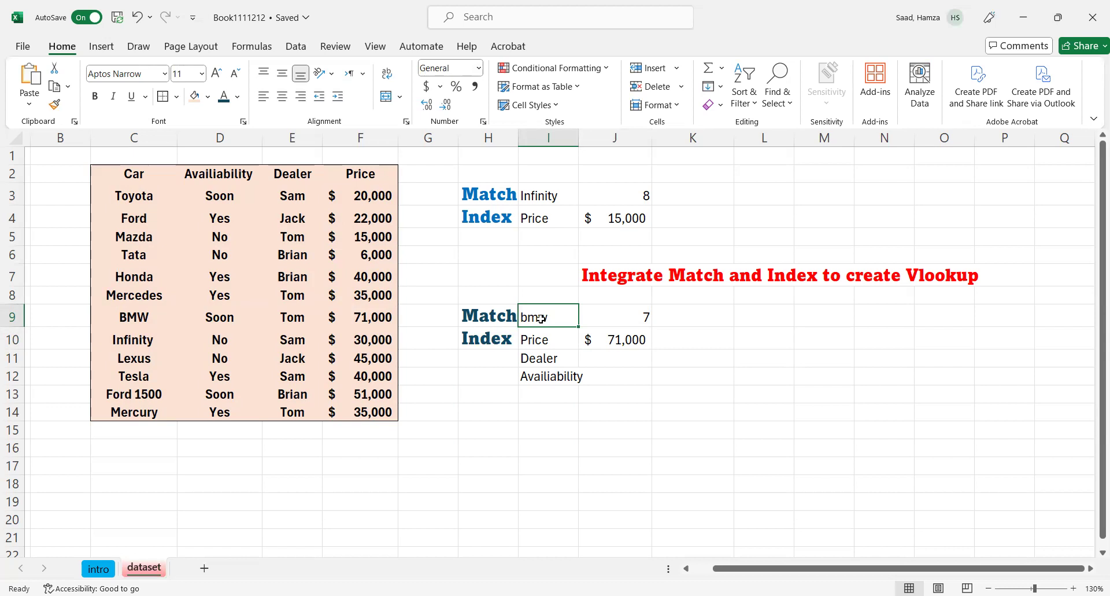
pyautogui.write('tesla')
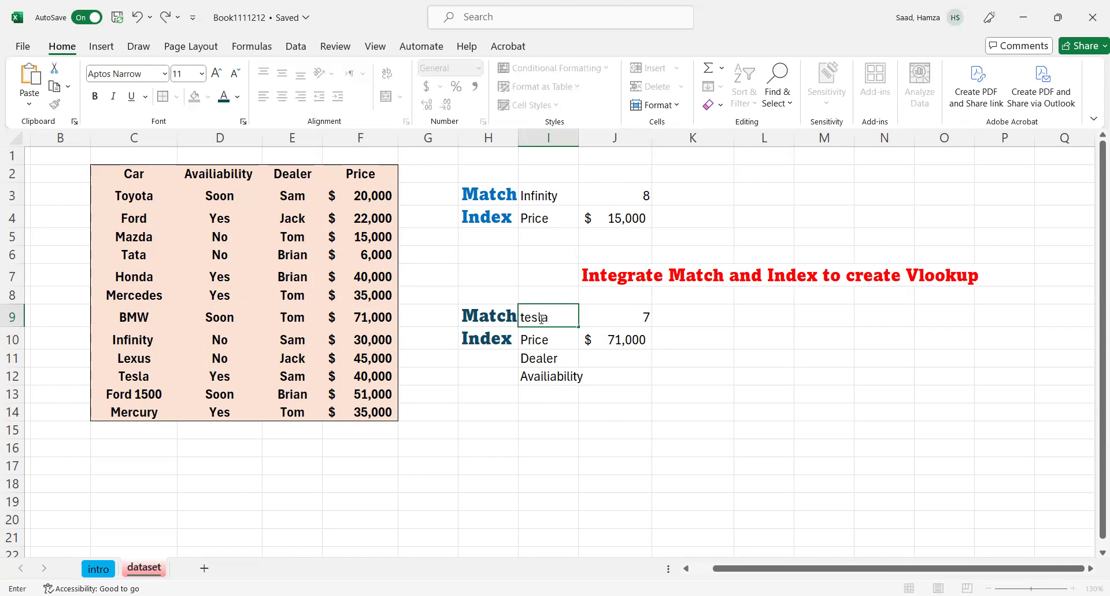
pyautogui.press('Return')
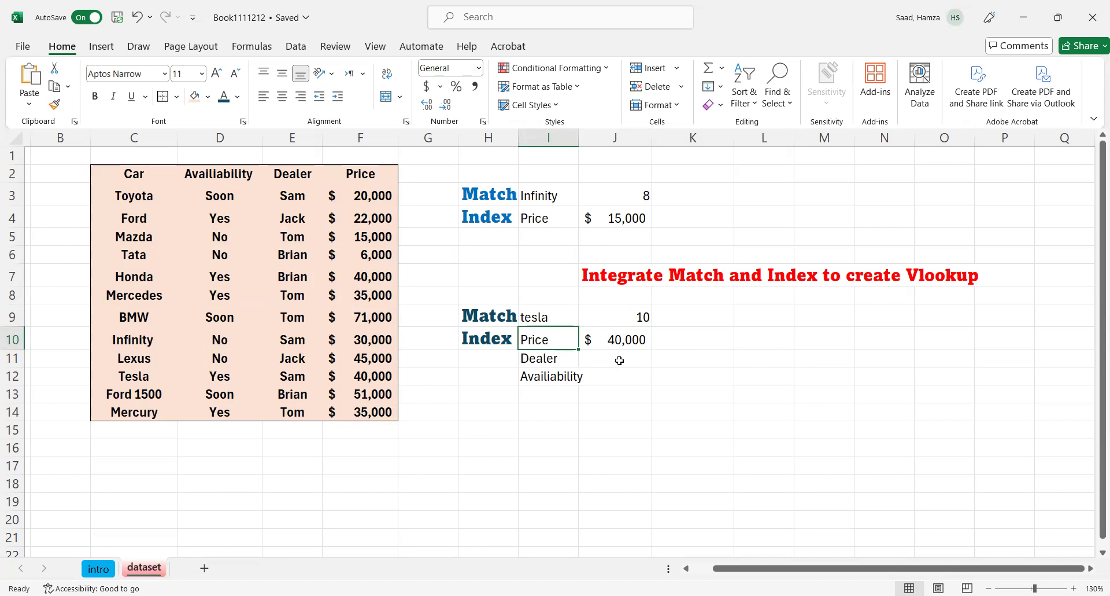
# - Enter =INDEX(C3:F14,MATCH(I9,C3:C14,0),3) in J11 to look up the car's dealer
pyautogui.click(616, 355)
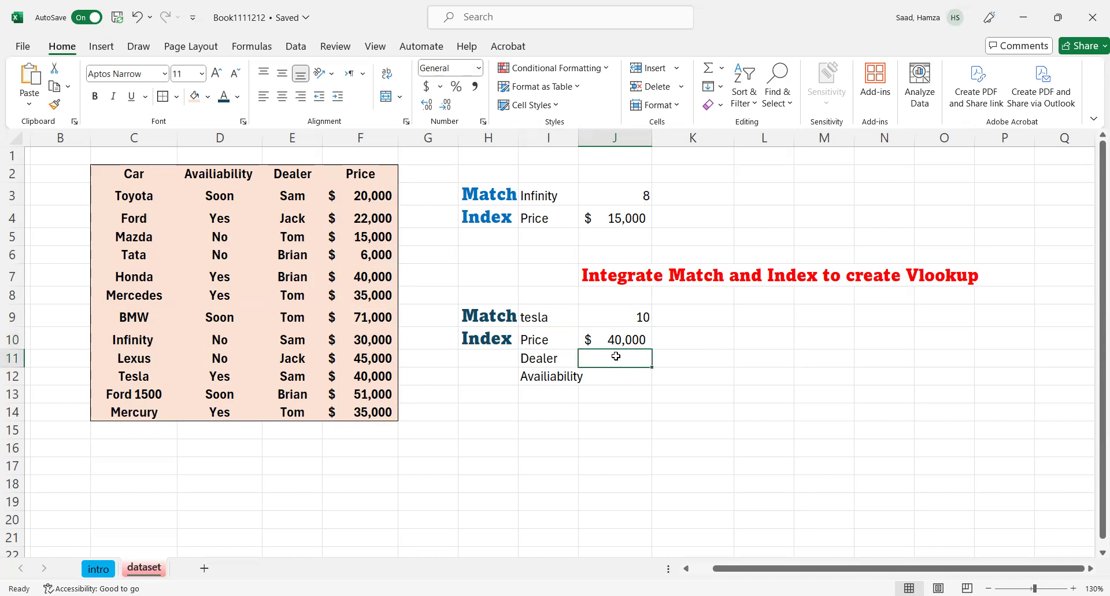
pyautogui.write('=')
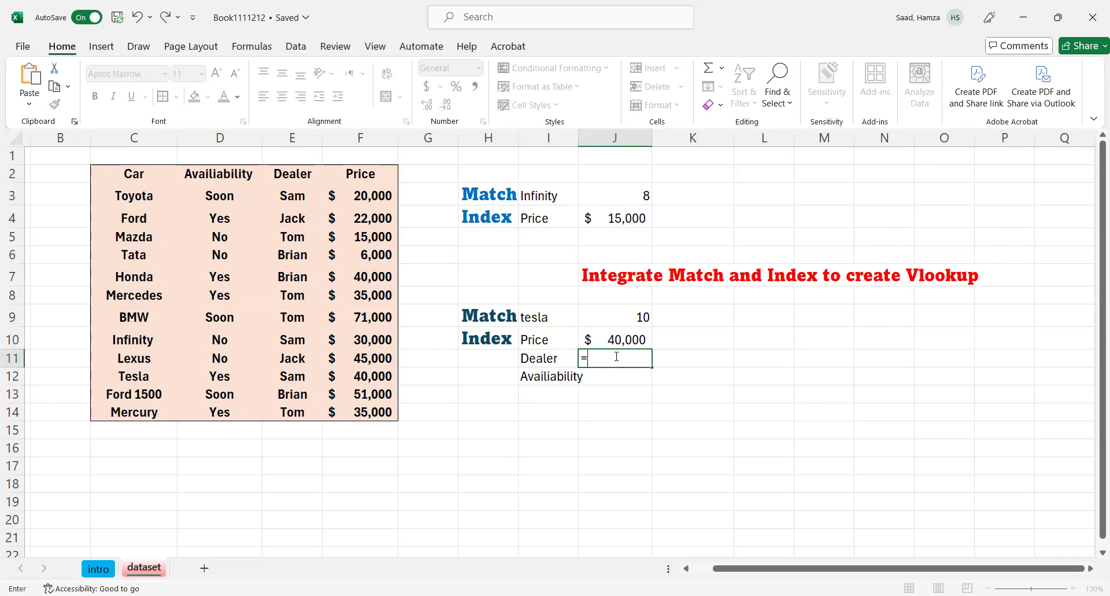
pyautogui.write('index')
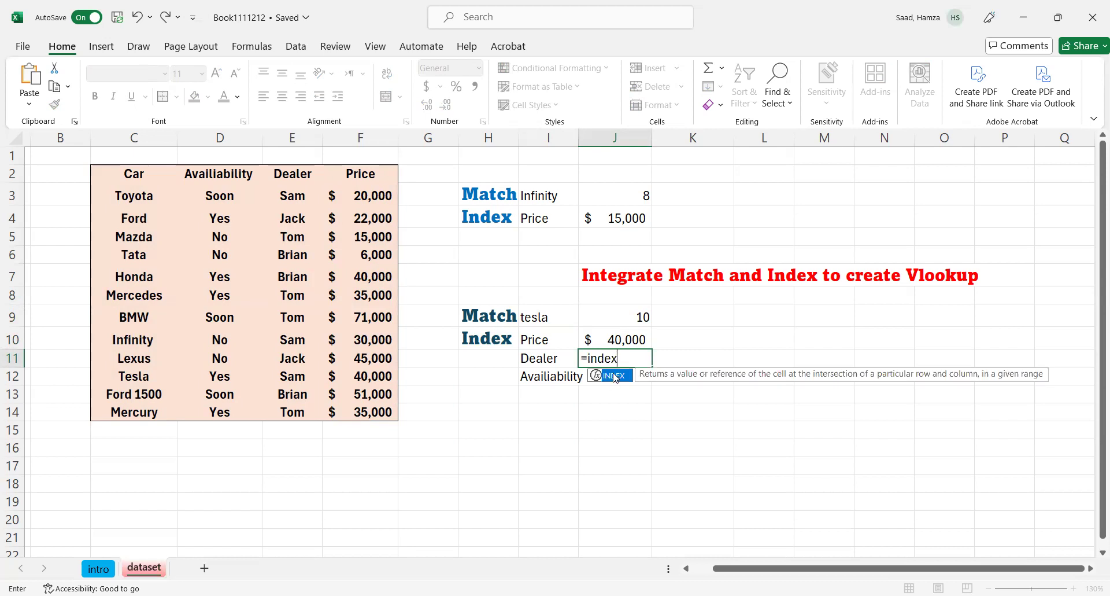
pyautogui.doubleClick(615, 377)
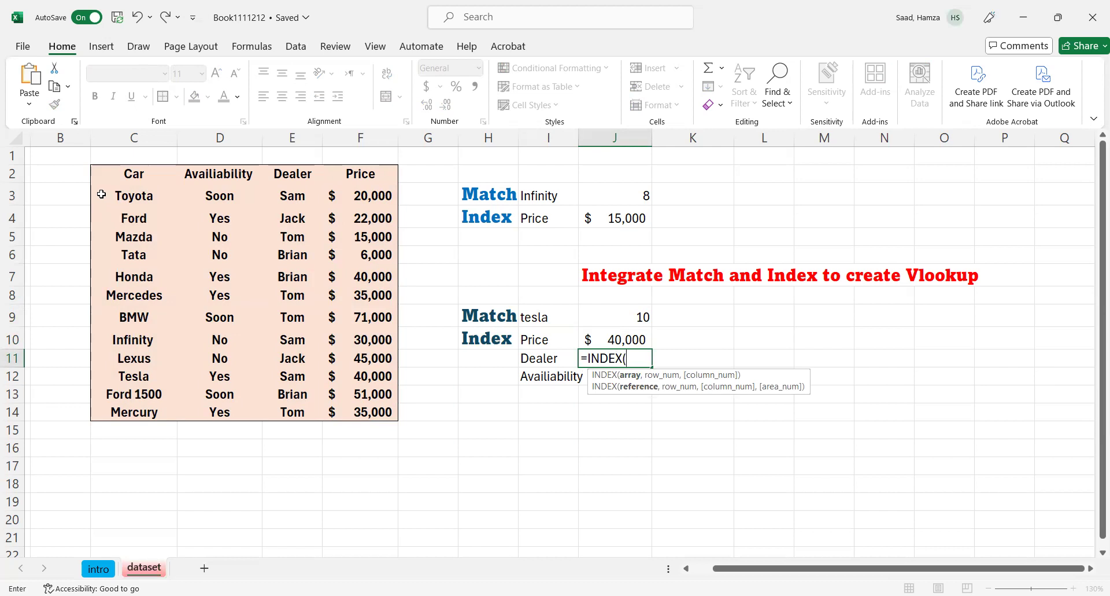
pyautogui.click(141, 202)
pyautogui.moveTo(151, 209); pyautogui.dragTo(348, 410)
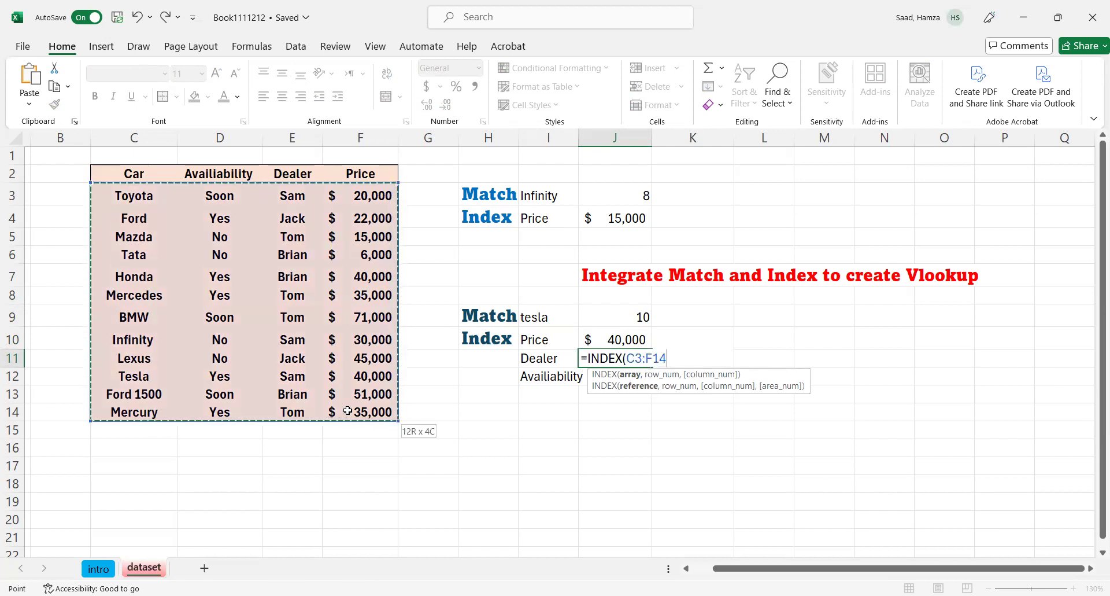
pyautogui.write(',')
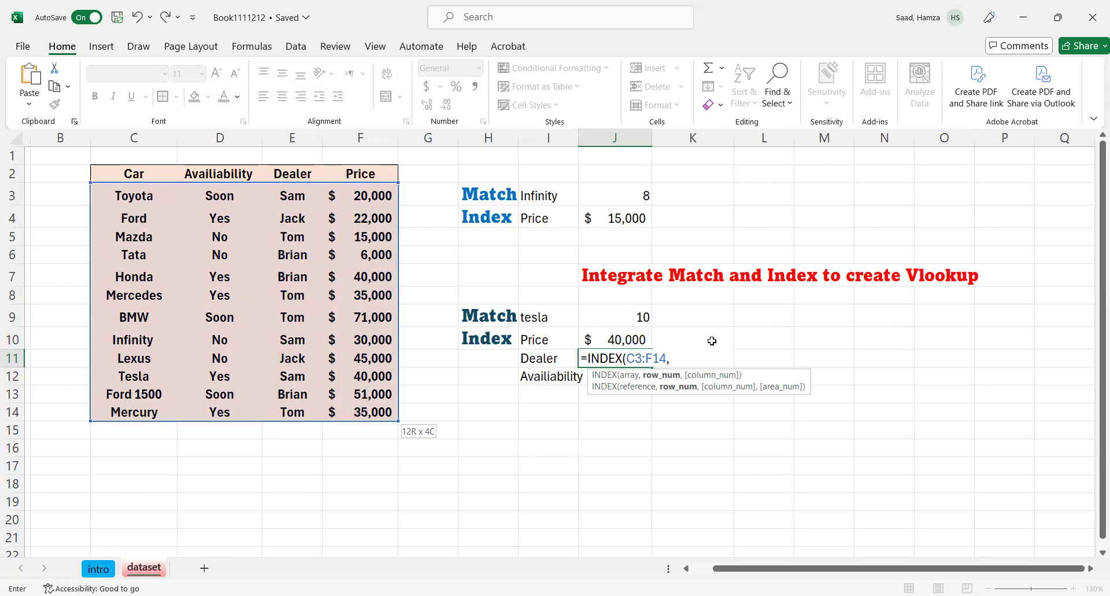
pyautogui.hotkey('ctrl', 'v')
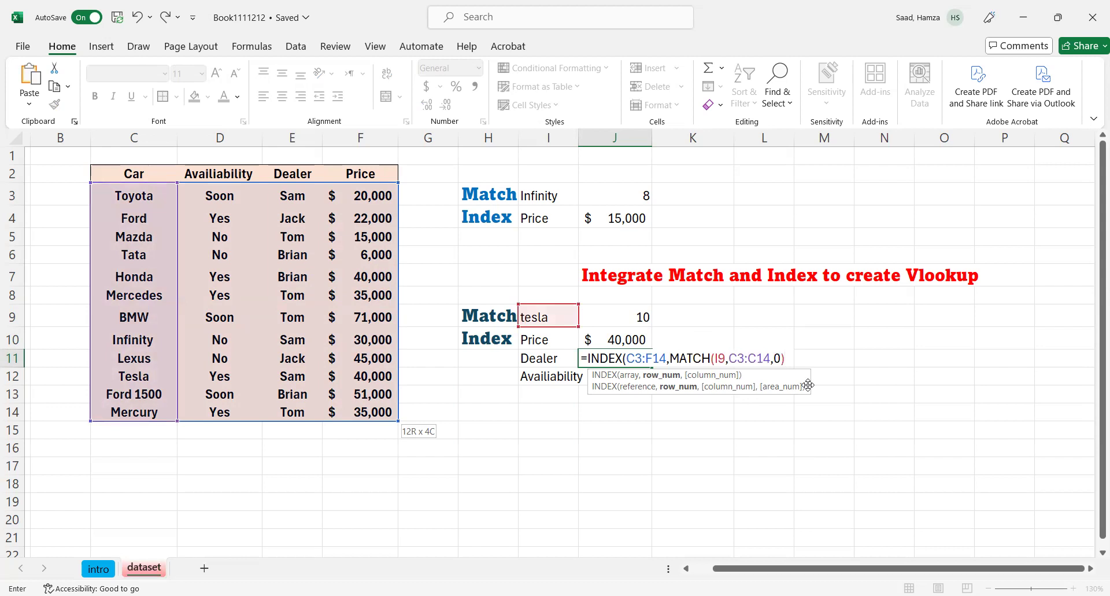
pyautogui.write(',')
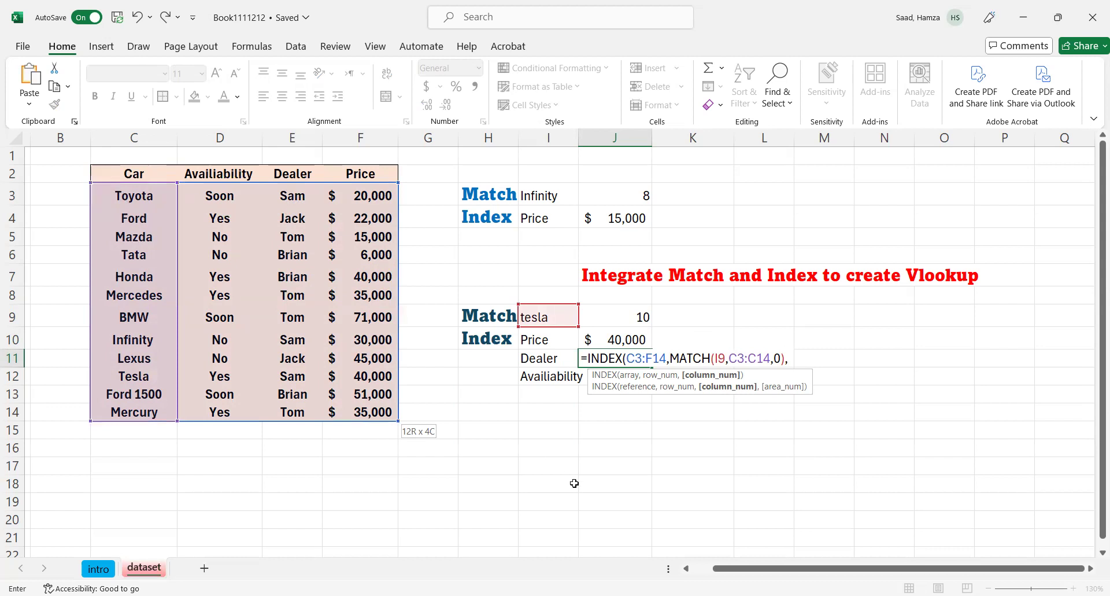
pyautogui.write('3)')
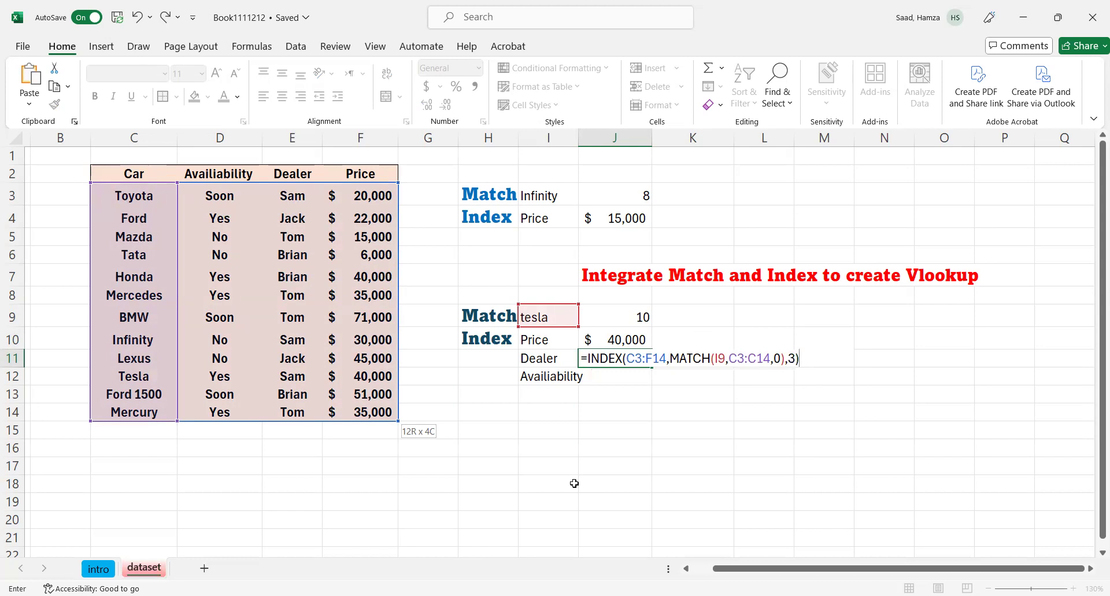
pyautogui.press('Return')
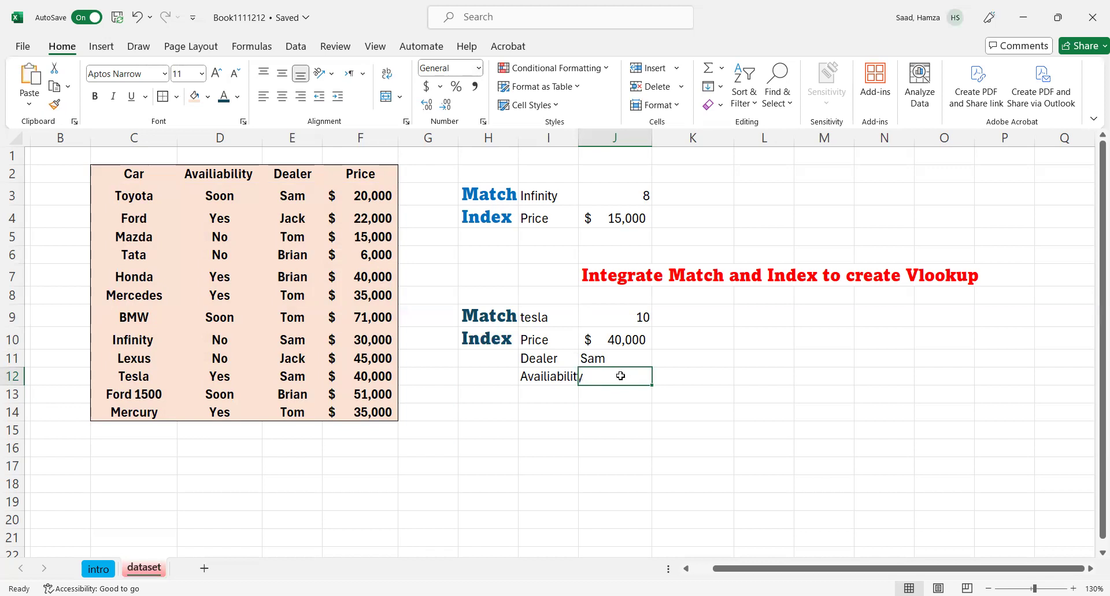
# - Begin an INDEX formula in J12 for the car's availability, using C3:F14 as the array
pyautogui.write('=')
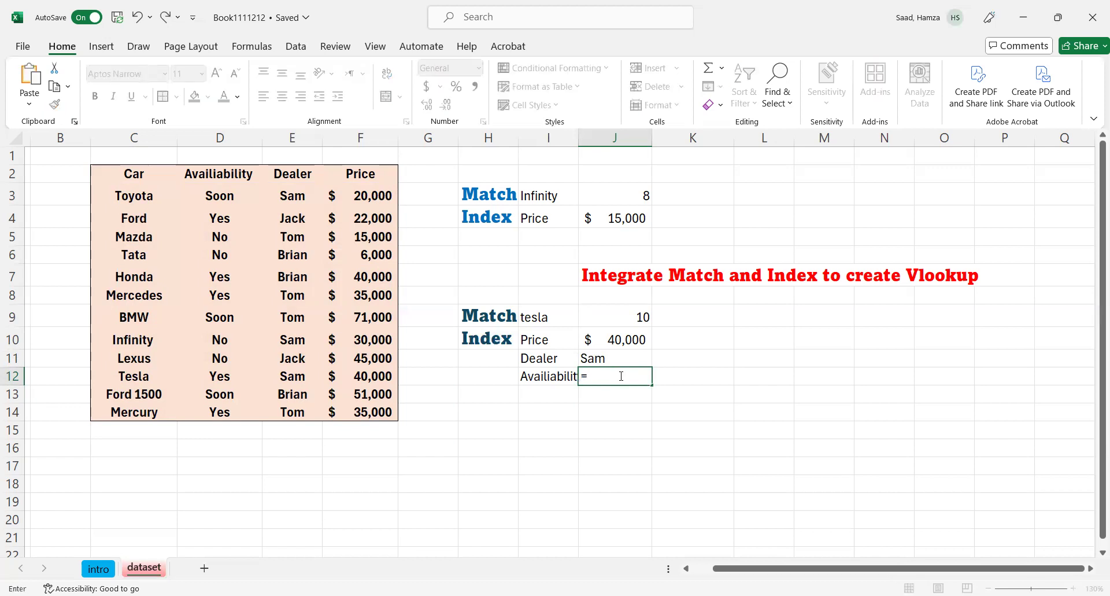
pyautogui.write('index')
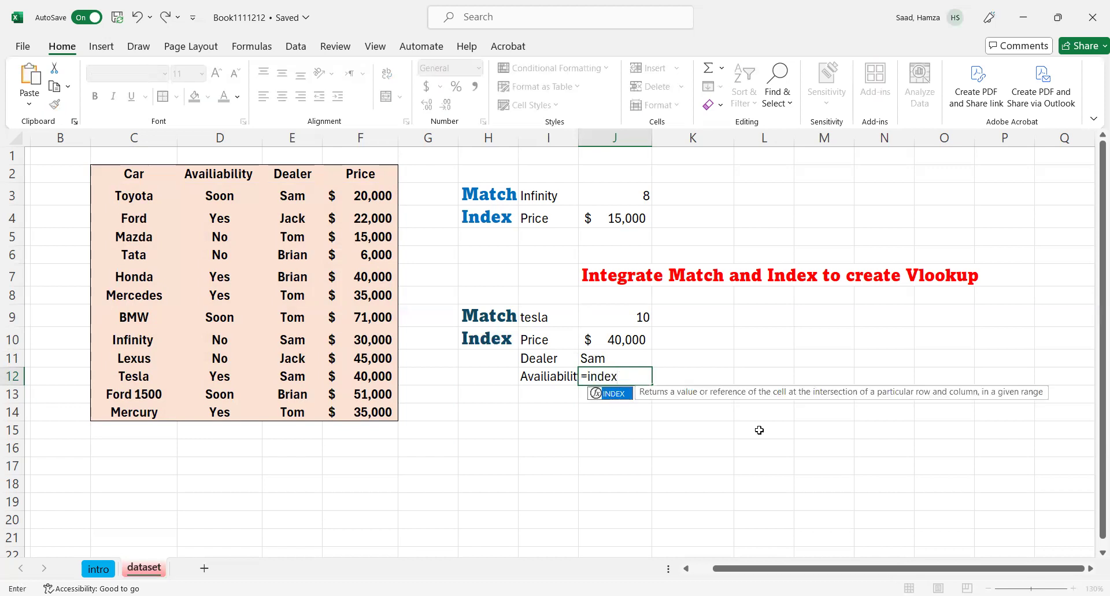
pyautogui.doubleClick(614, 394)
pyautogui.click(99, 188)
pyautogui.moveTo(189, 223); pyautogui.dragTo(349, 410)
pyautogui.write(',')
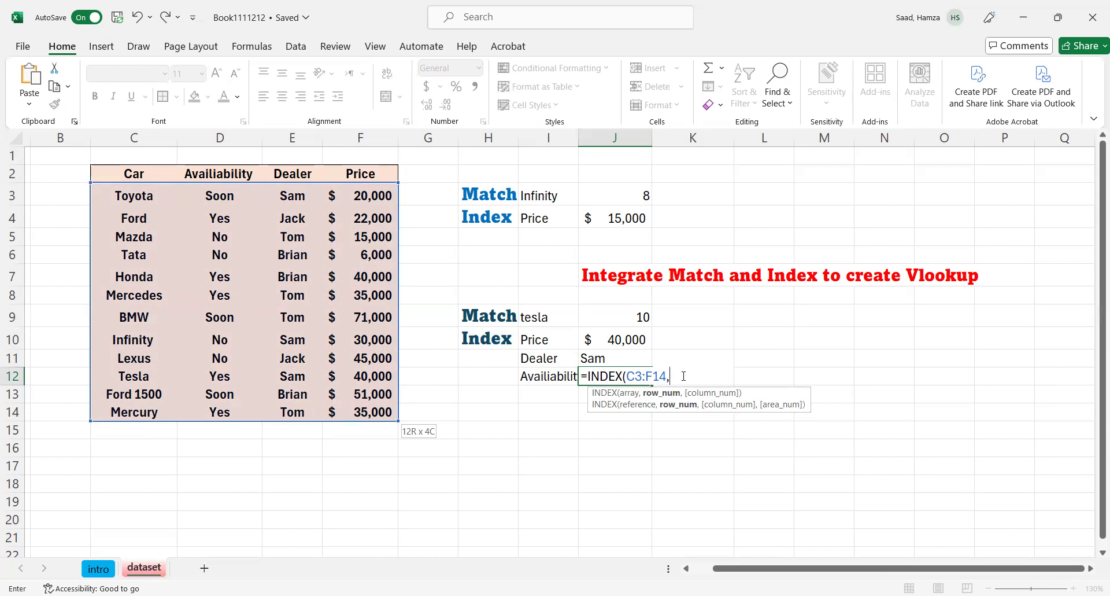
pyautogui.write('MATCH(I9,C3:C14,0)')
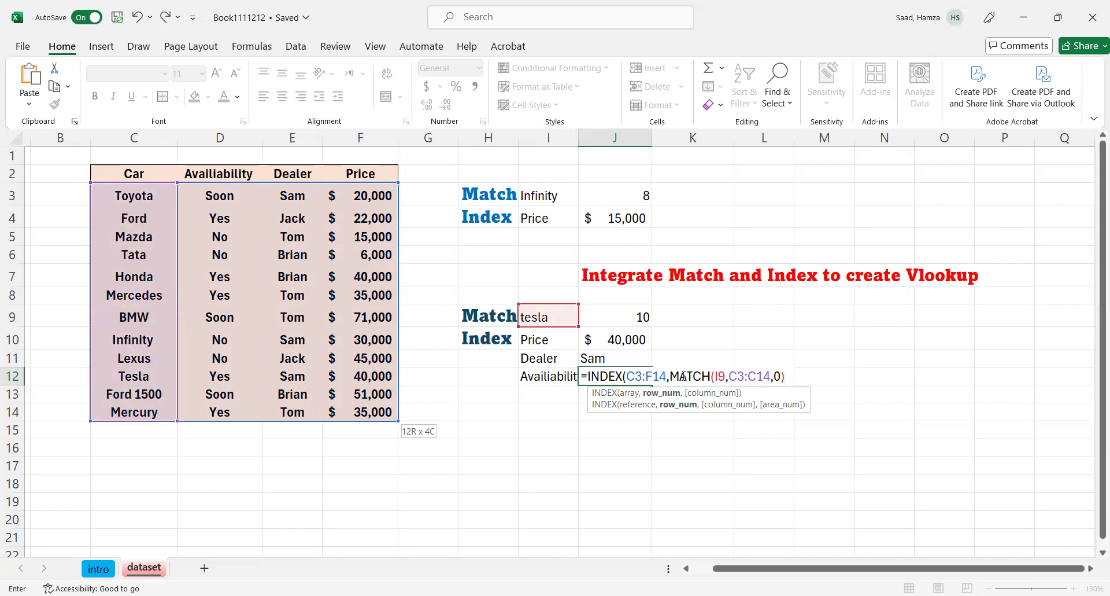
pyautogui.press('BackSpace')
pyautogui.press('BackSpace')
pyautogui.press('BackSpace')
pyautogui.press('BackSpace')
pyautogui.press('BackSpace')
pyautogui.press('BackSpace')
pyautogui.press('BackSpace')
pyautogui.press('BackSpace')
pyautogui.press('BackSpace')
pyautogui.press('BackSpace')
pyautogui.press('BackSpace')
pyautogui.press('BackSpace')
pyautogui.press('BackSpace')
pyautogui.press('BackSpace')
pyautogui.press('BackSpace')
pyautogui.press('BackSpace')
pyautogui.press('BackSpace')
pyautogui.press('BackSpace')
pyautogui.press('BackSpace')
pyautogui.write(',')
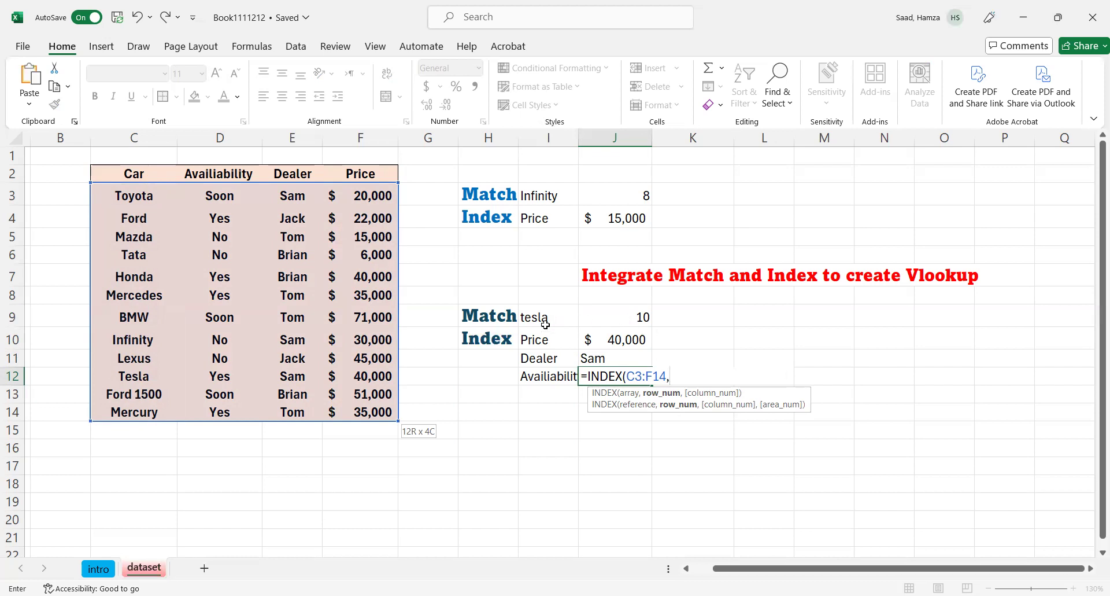
# - Complete the availability formula in J12 as =INDEX(C3:F14,J9,2), taking the row number from the MATCH result in J9
pyautogui.click(638, 316)
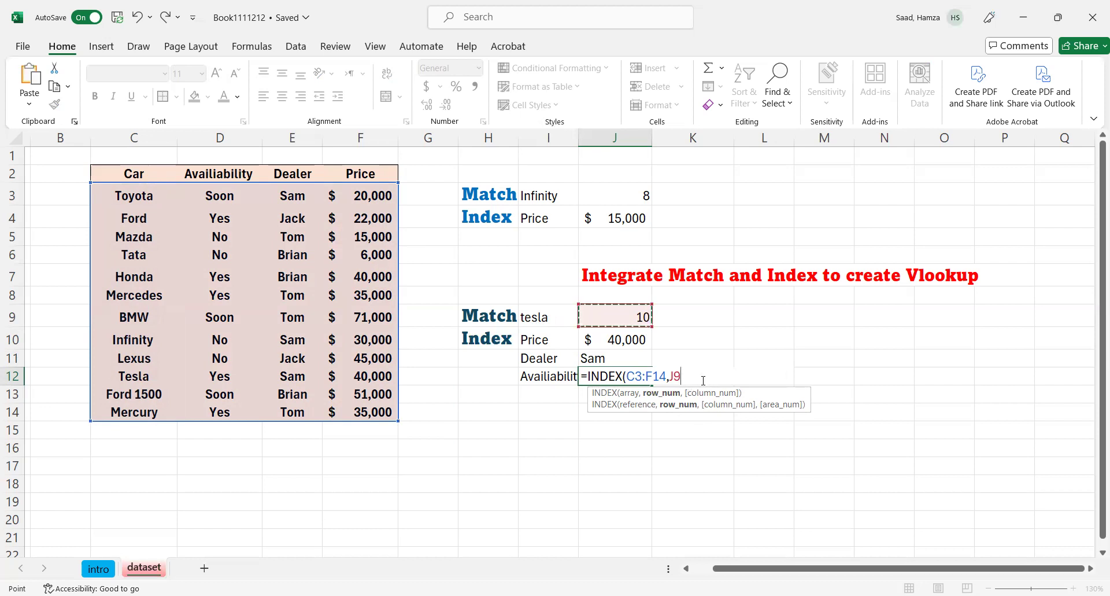
pyautogui.write(',')
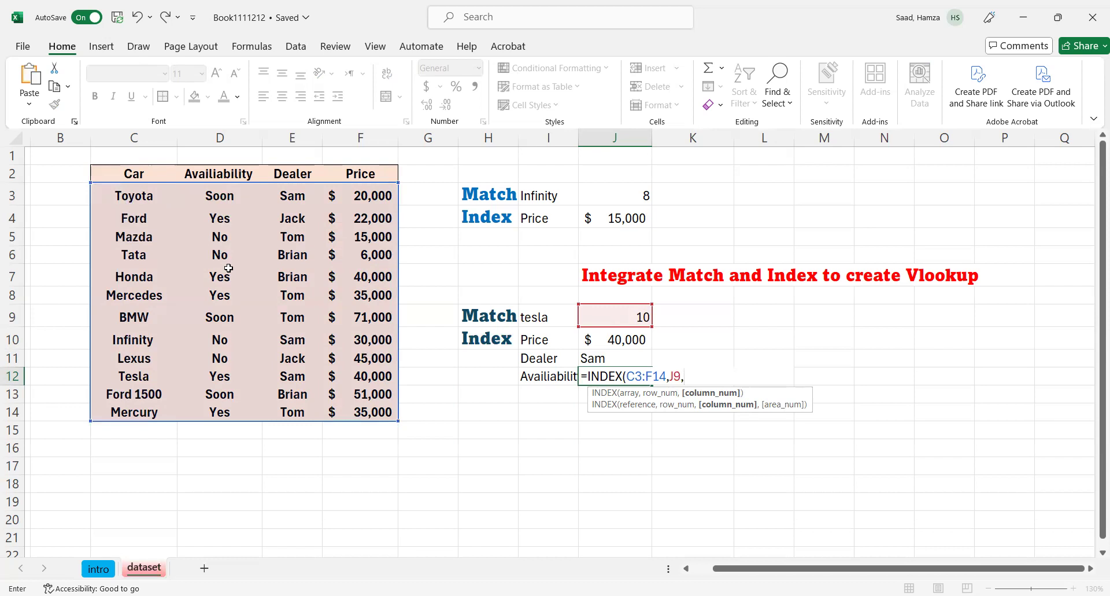
pyautogui.write('2)')
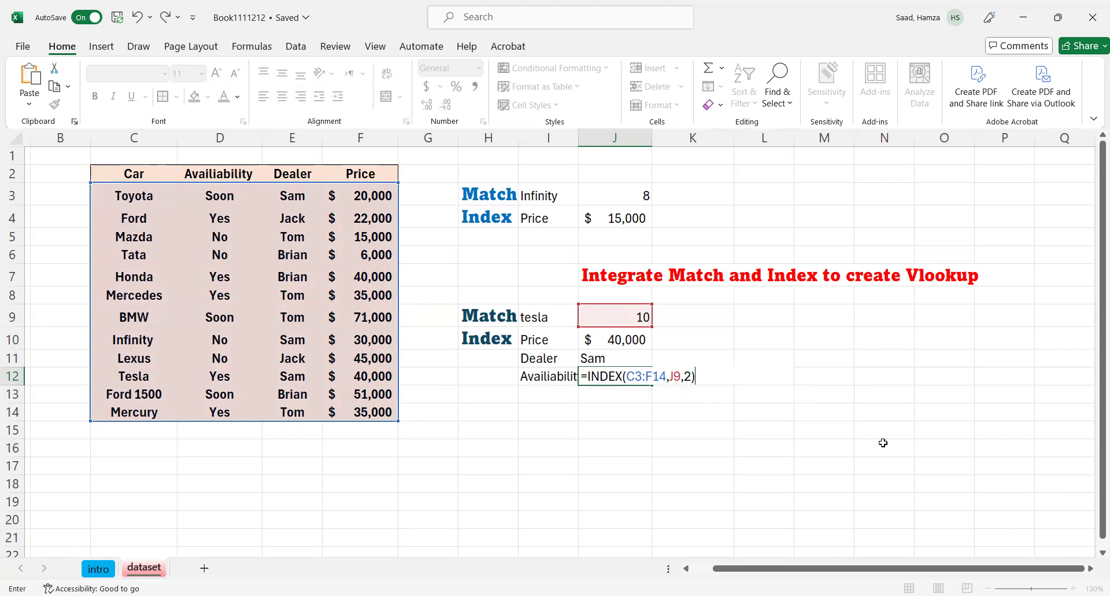
pyautogui.press('Return')
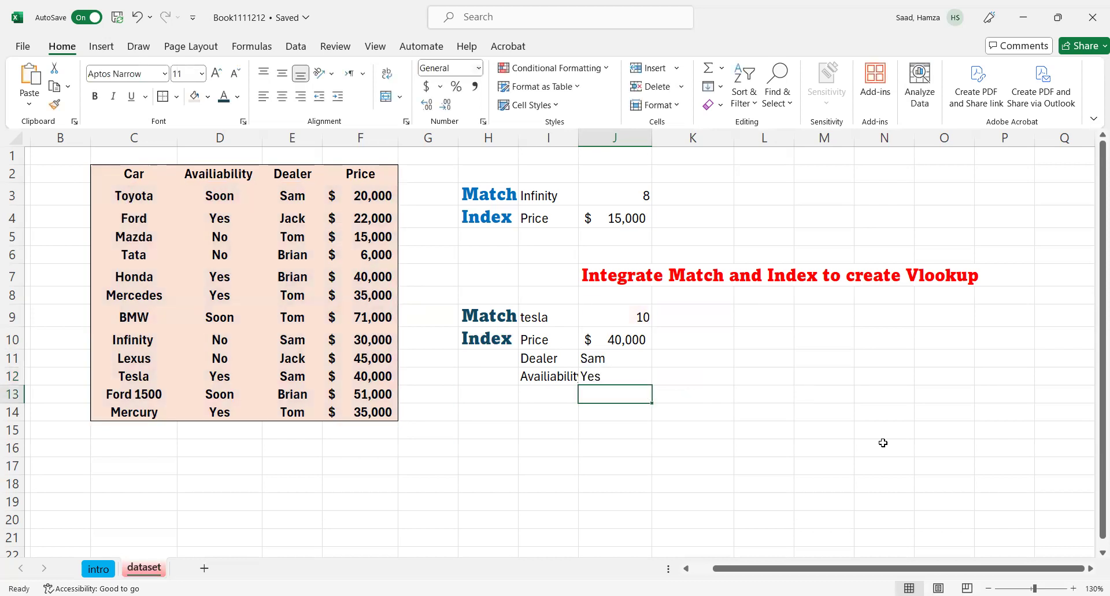
# - Examine the formulas in J12 and J11 to compare a referenced MATCH cell with a nested MATCH function
pyautogui.click(610, 376)
pyautogui.doubleClick(610, 376)
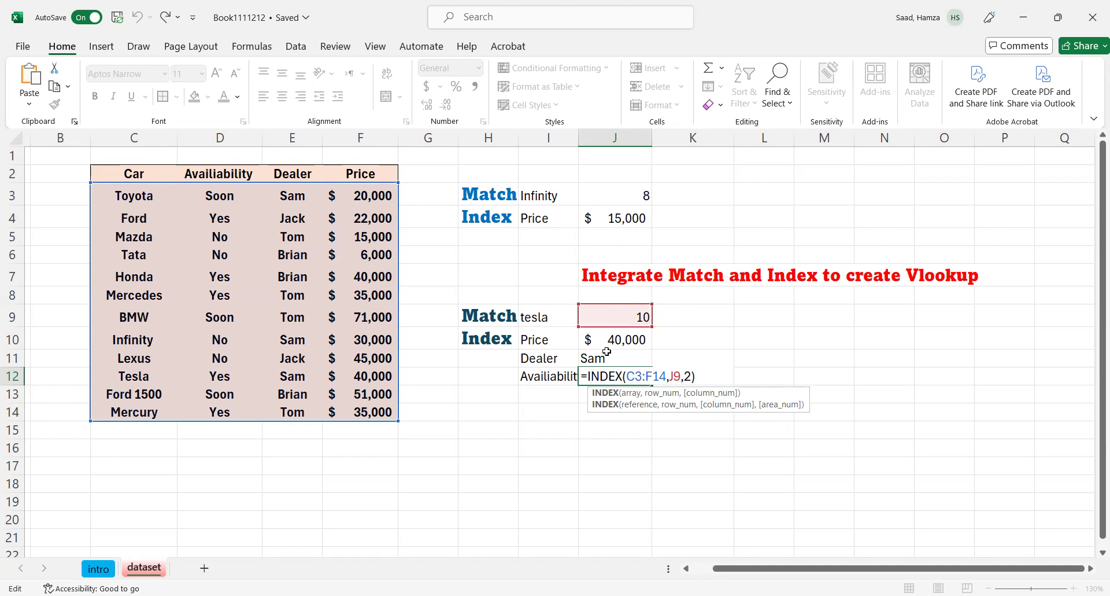
pyautogui.press('Return')
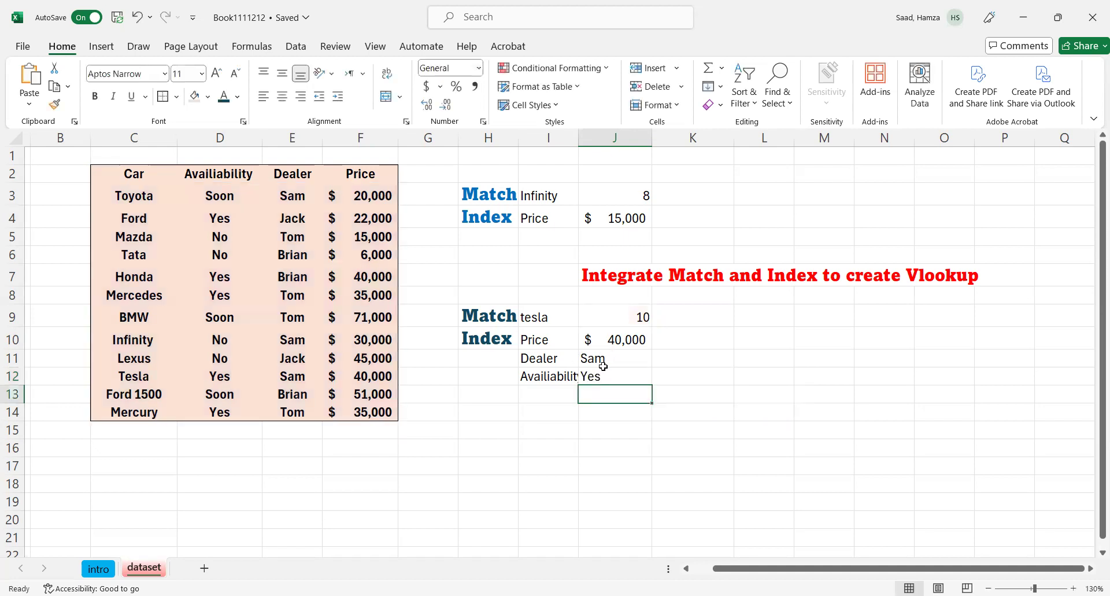
pyautogui.doubleClick(602, 360)
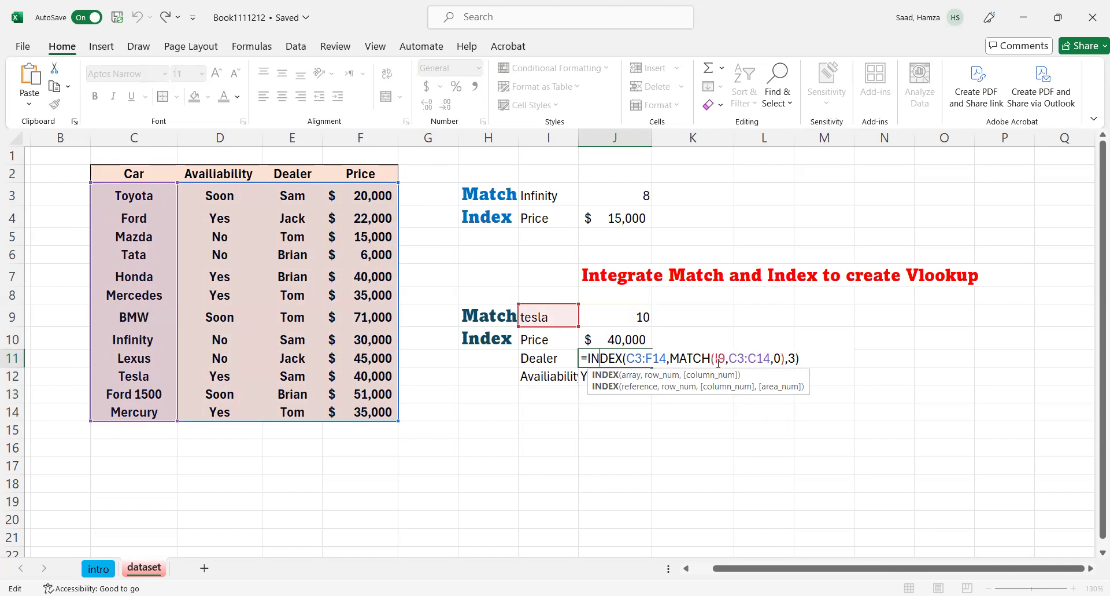
pyautogui.click(804, 357)
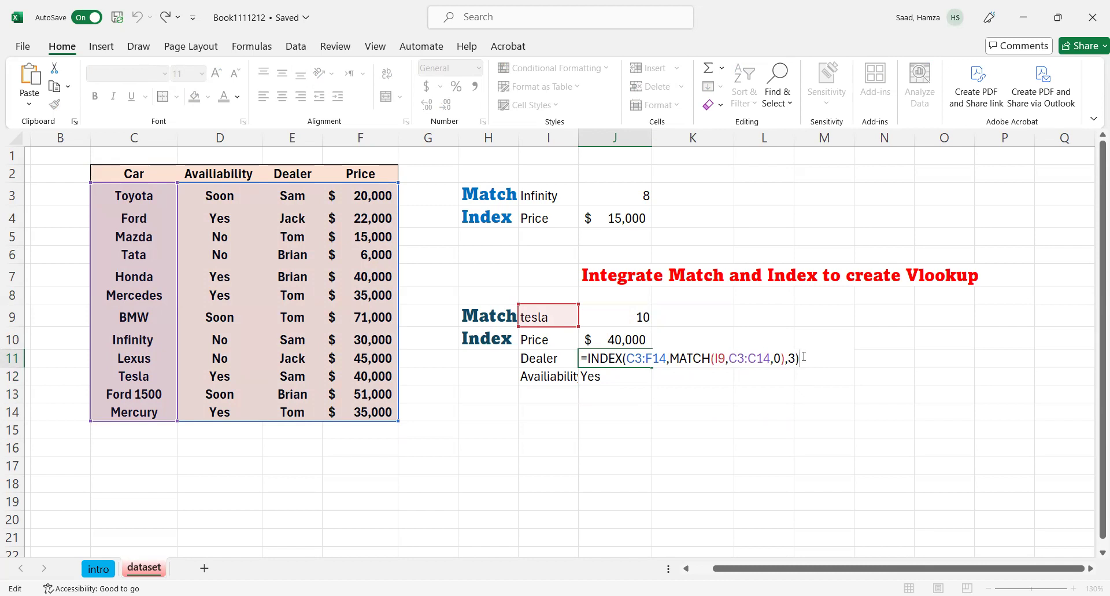
pyautogui.press('Return')
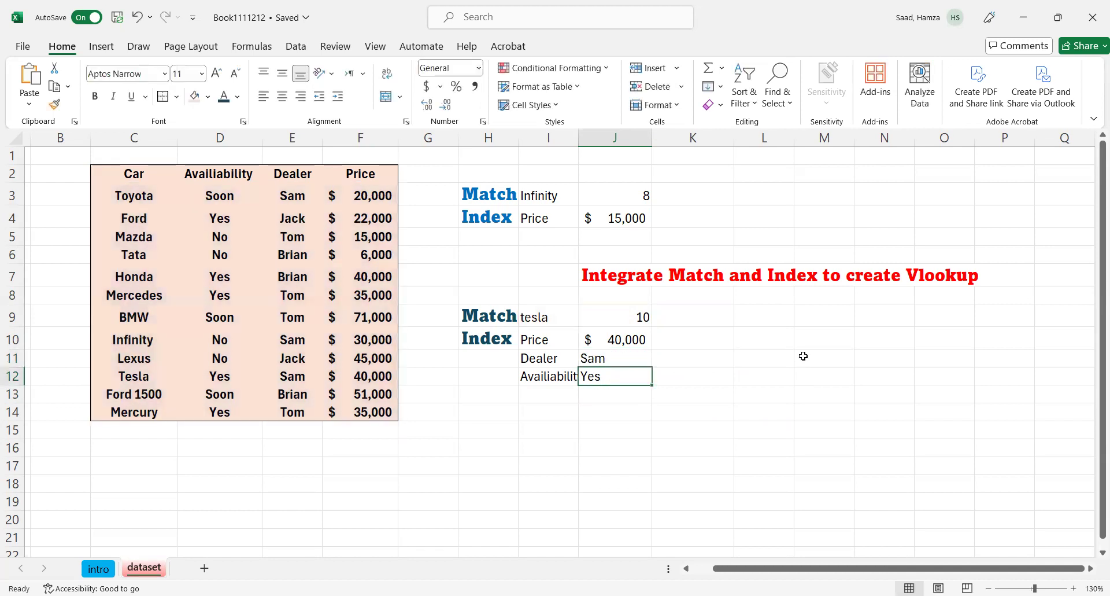
# - Change the lookup value in I9 to ford and check the returned details against row 4 of the dataset
pyautogui.click(538, 317)
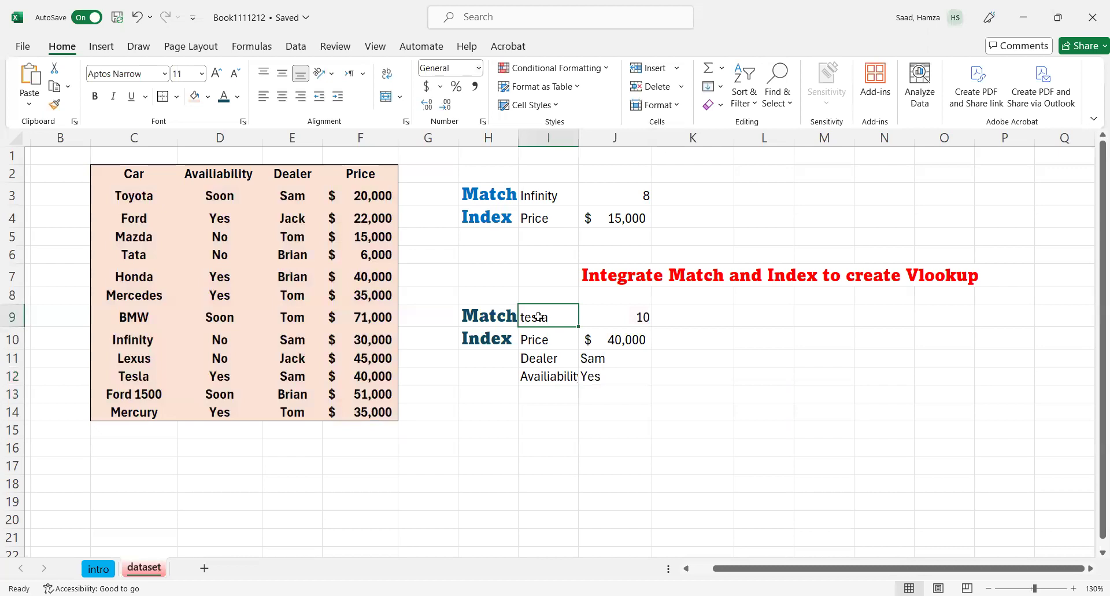
pyautogui.write('ford')
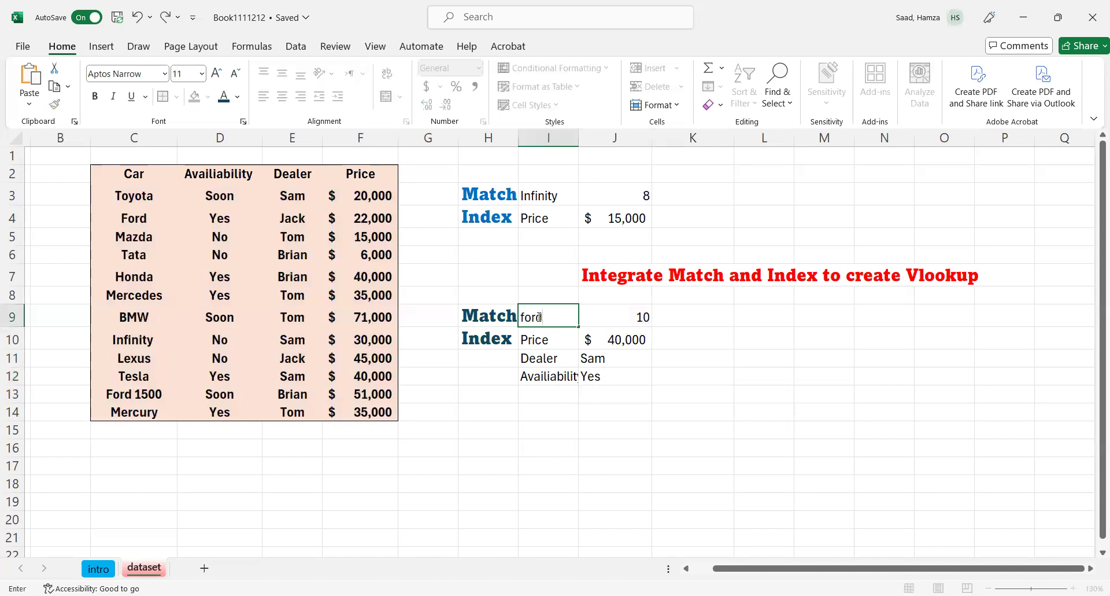
pyautogui.press('Return')
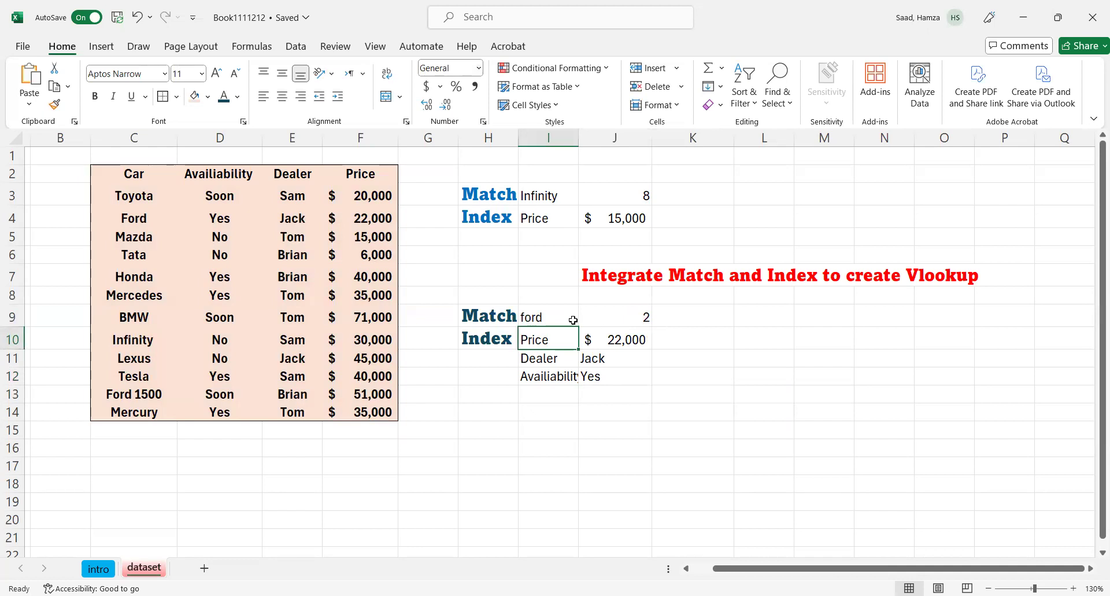
pyautogui.click(12, 217)
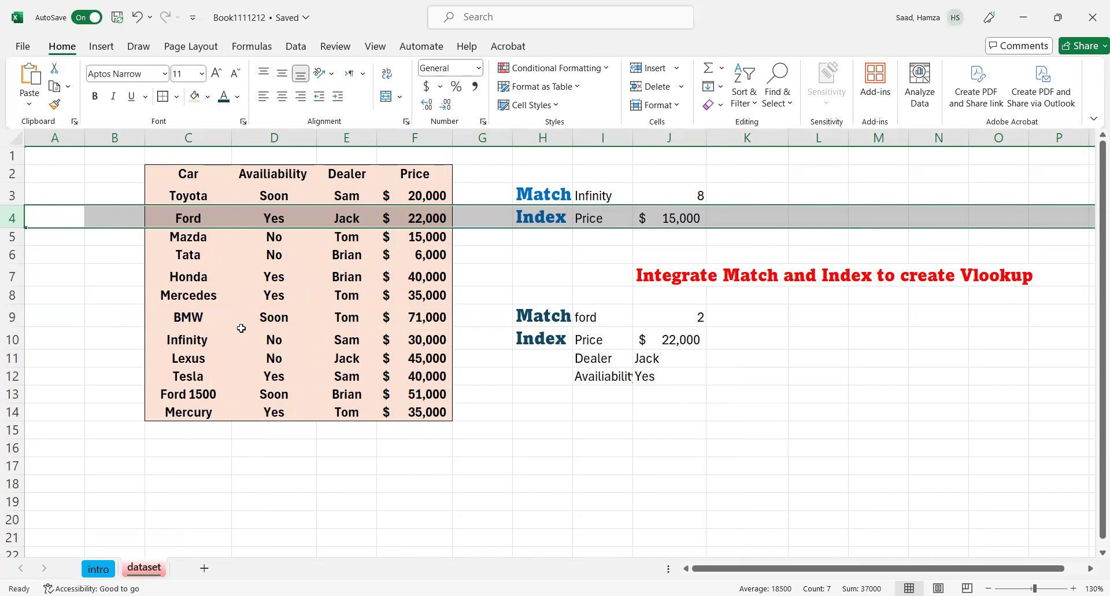
pyautogui.click(297, 370)
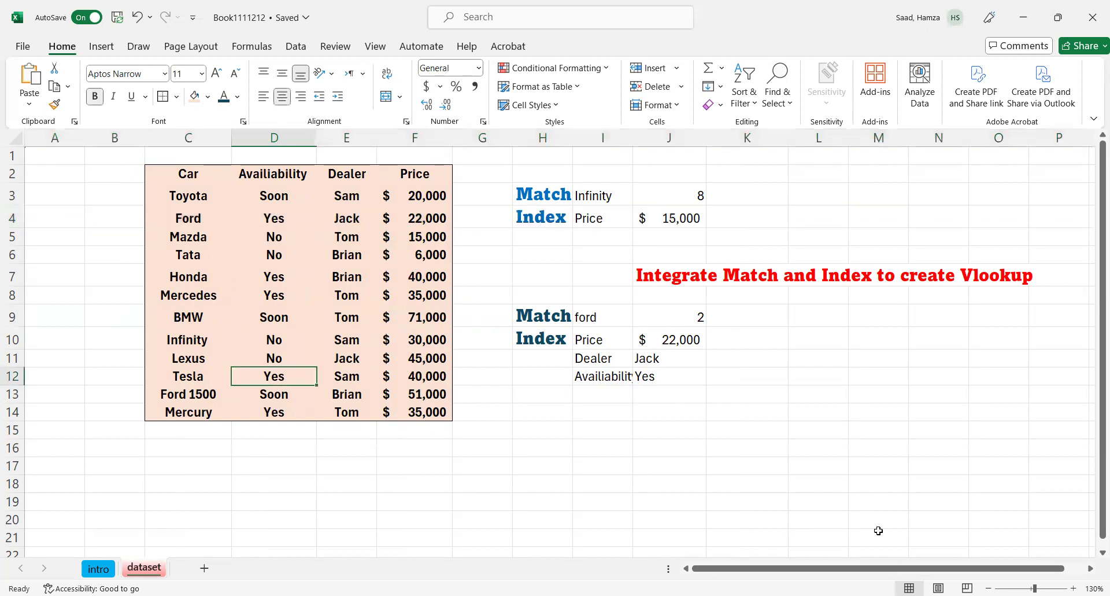
pyautogui.moveTo(1004, 568)
pyautogui.mouseDown()
pyautogui.moveTo(983, 564)
pyautogui.moveTo(998, 568)
pyautogui.mouseUp()
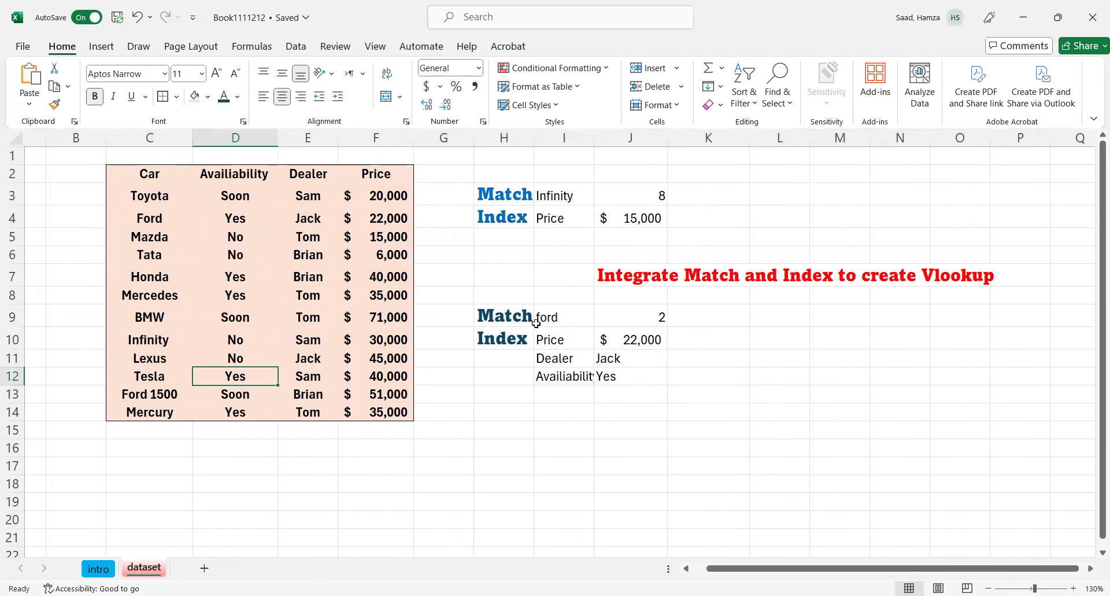
# - Change the lookup value in I9 to bmw to test the price, dealer and availability formulas
pyautogui.click(557, 317)
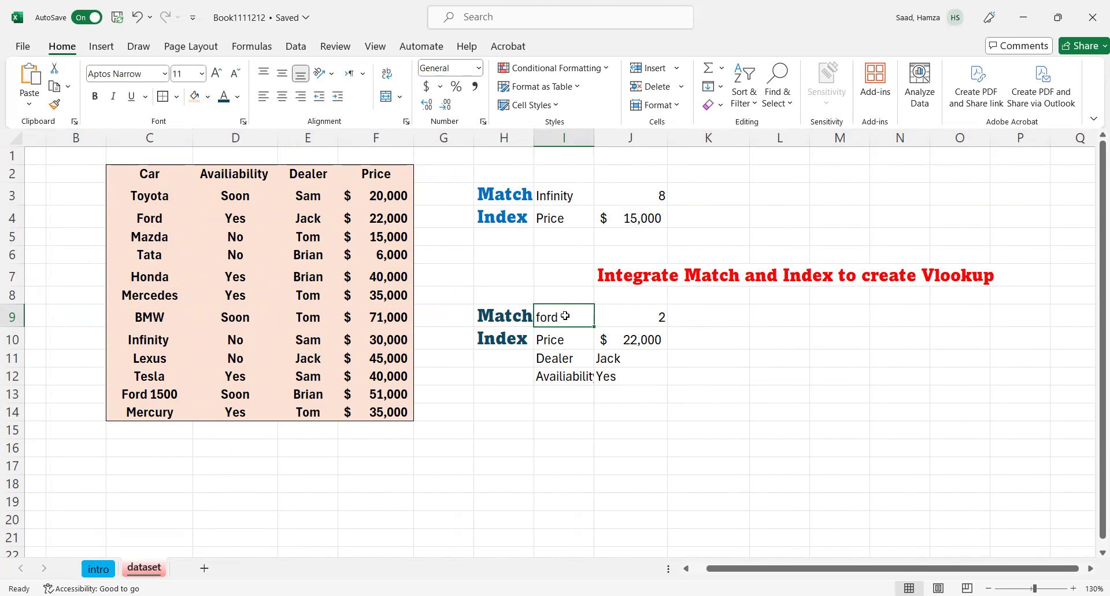
pyautogui.write('bmw')
pyautogui.press('Return')
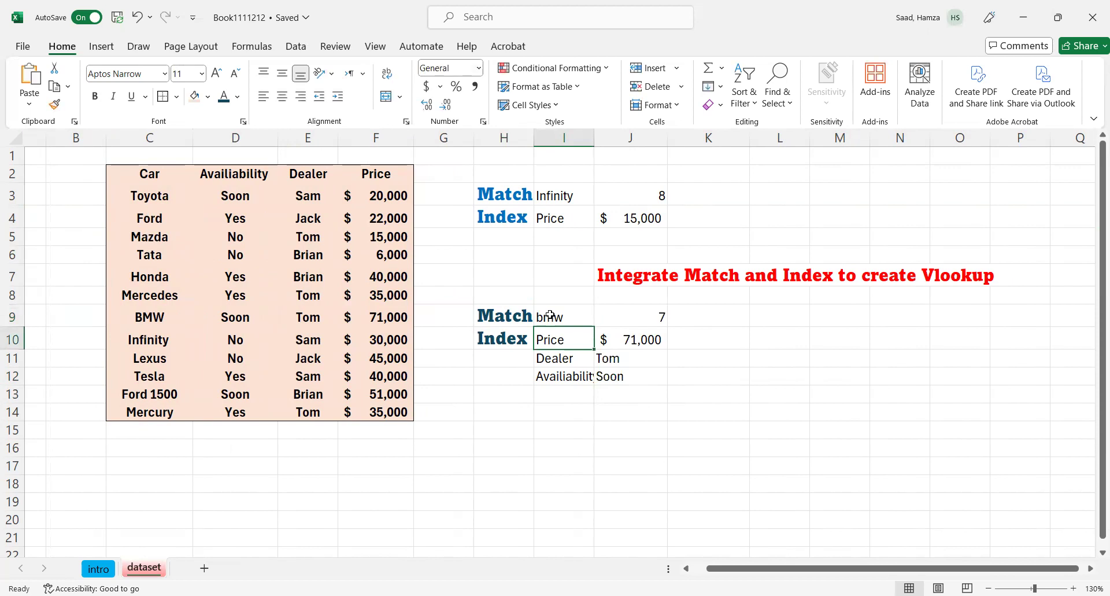
# - Clear I9 and give it a List data validation dropdown with the car names in =$C$3:$C$14 as the source
pyautogui.click(545, 314)
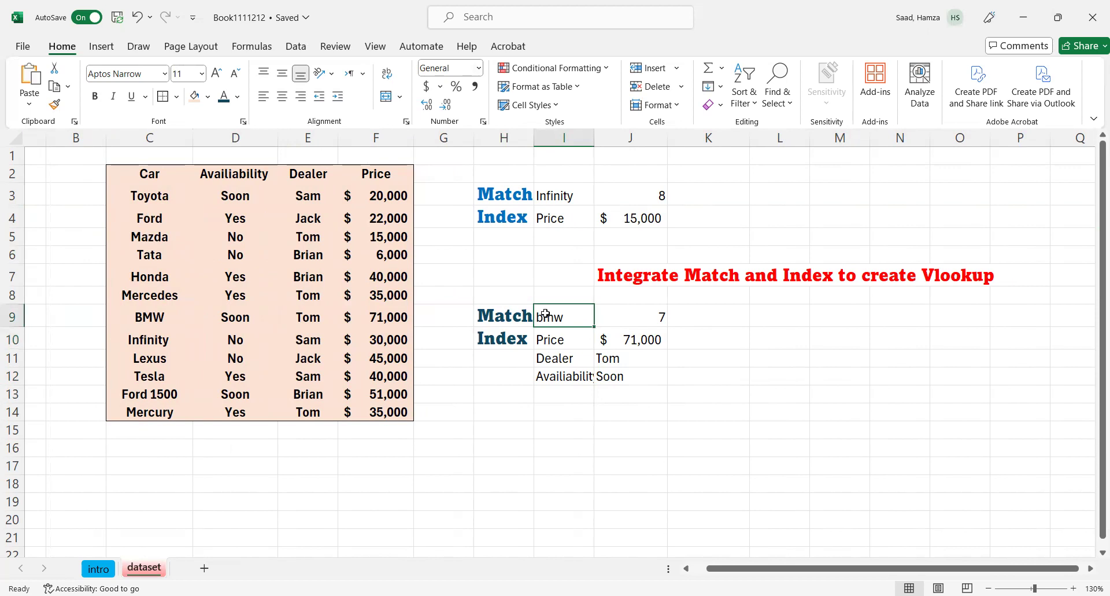
pyautogui.press('Delete')
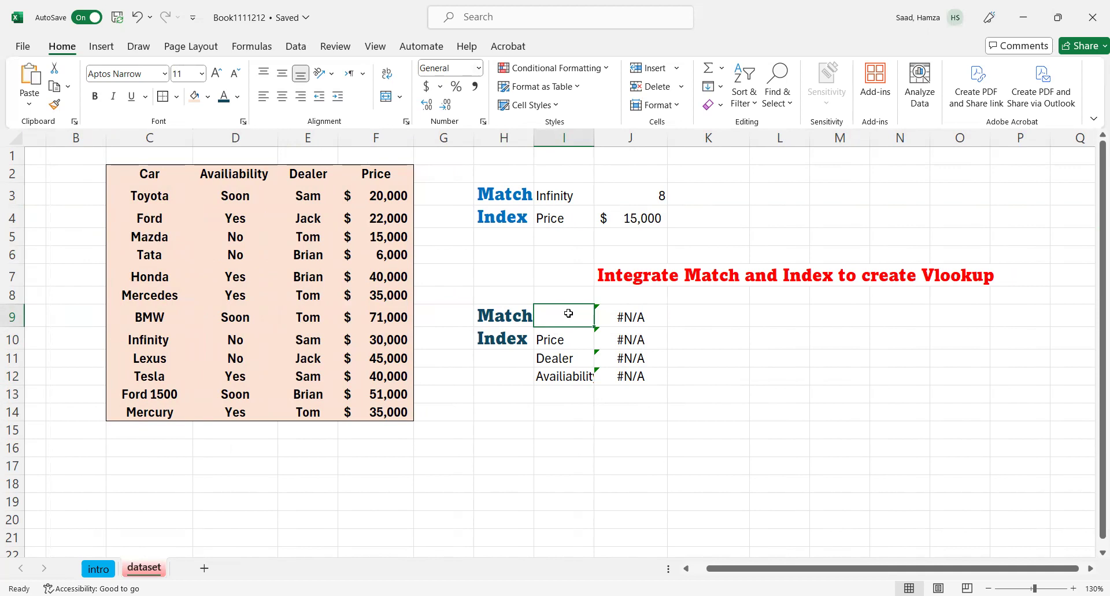
pyautogui.click(292, 50)
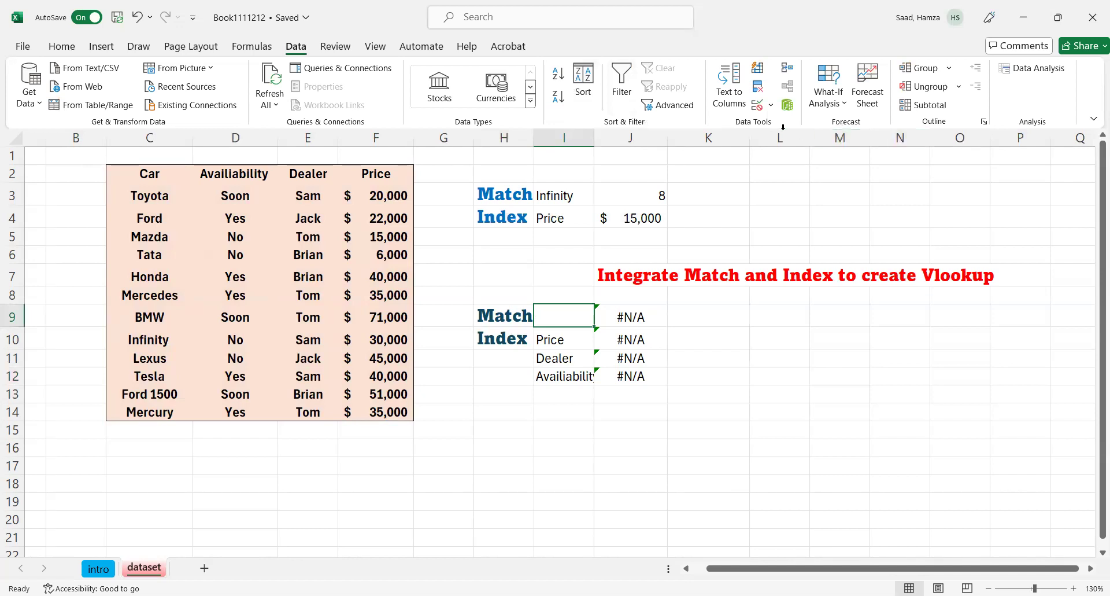
pyautogui.click(758, 105)
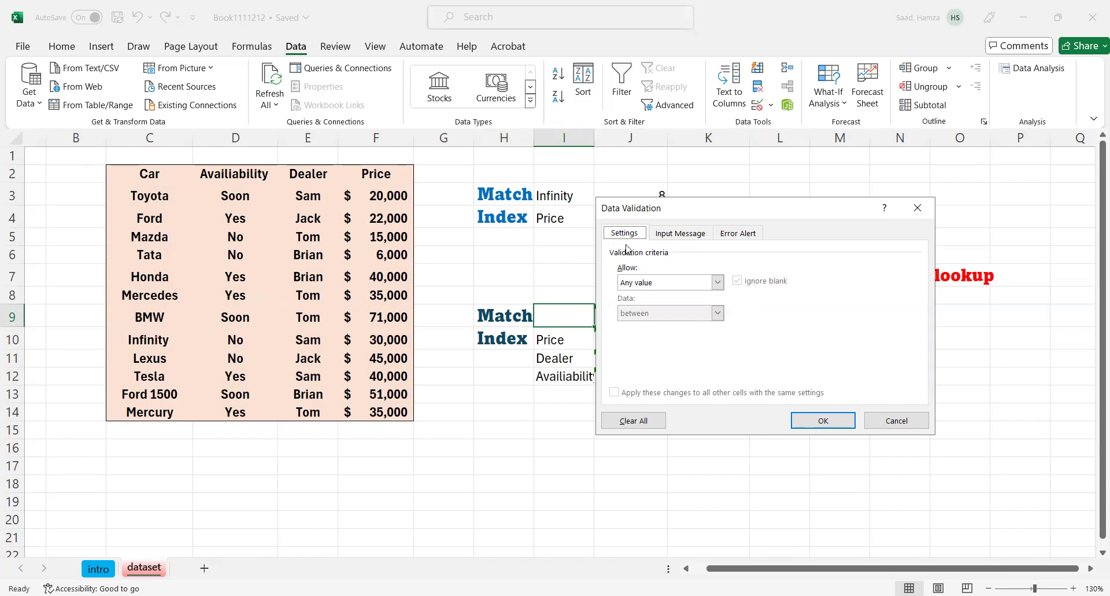
pyautogui.click(719, 283)
pyautogui.click(673, 329)
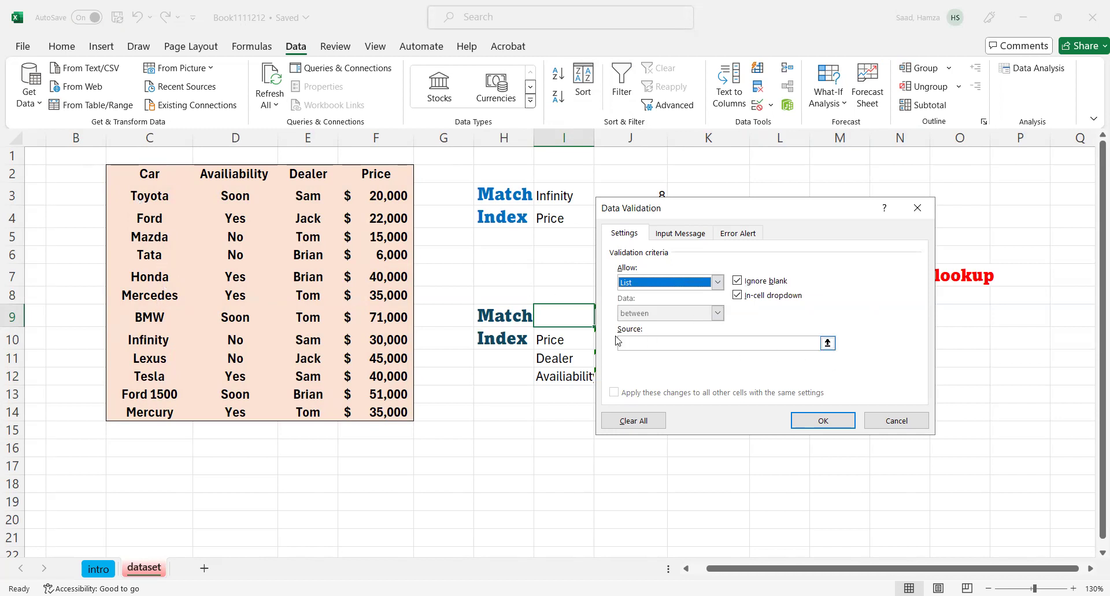
pyautogui.click(826, 343)
pyautogui.click(828, 343)
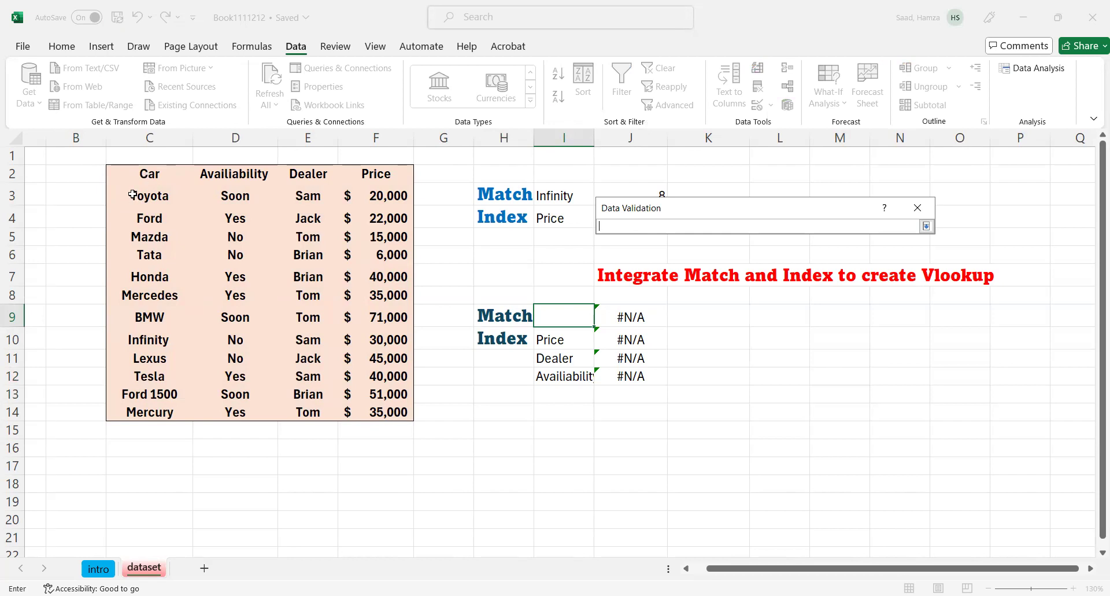
pyautogui.moveTo(133, 195); pyautogui.dragTo(156, 406)
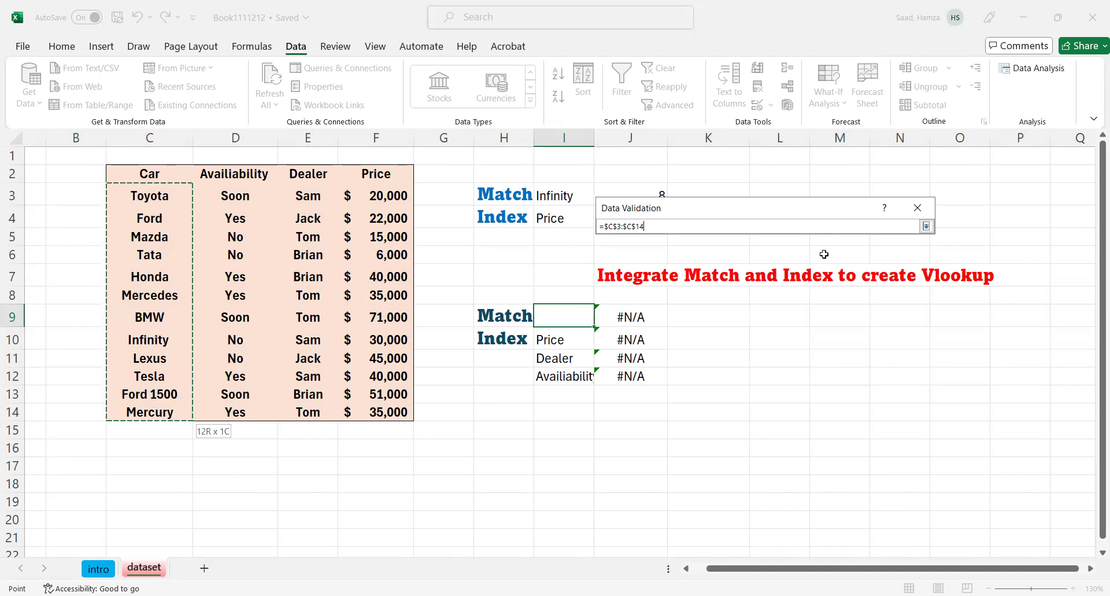
pyautogui.click(927, 226)
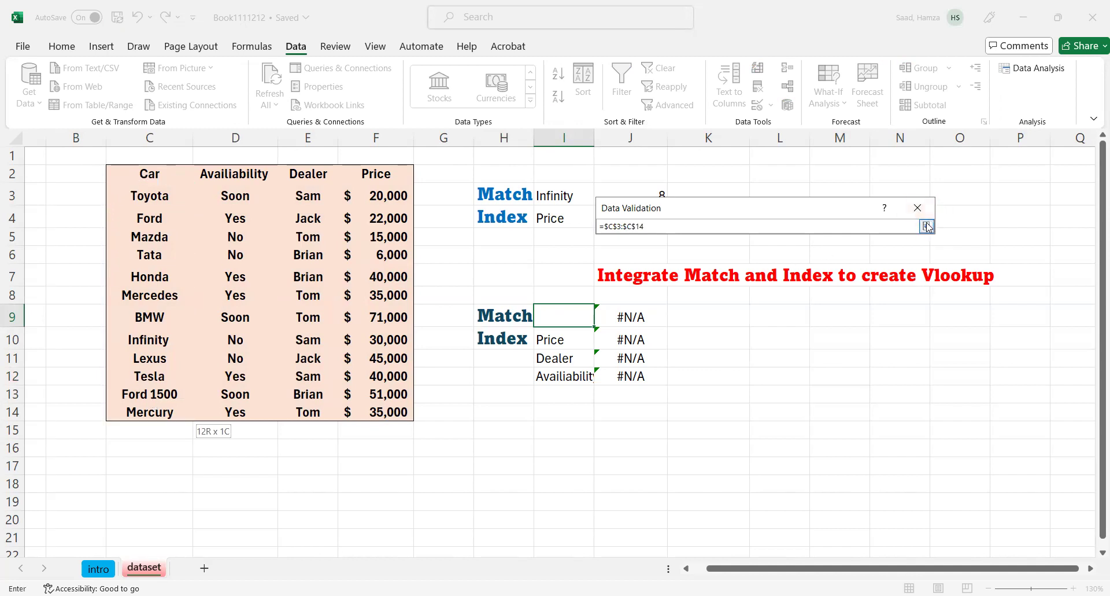
pyautogui.click(819, 418)
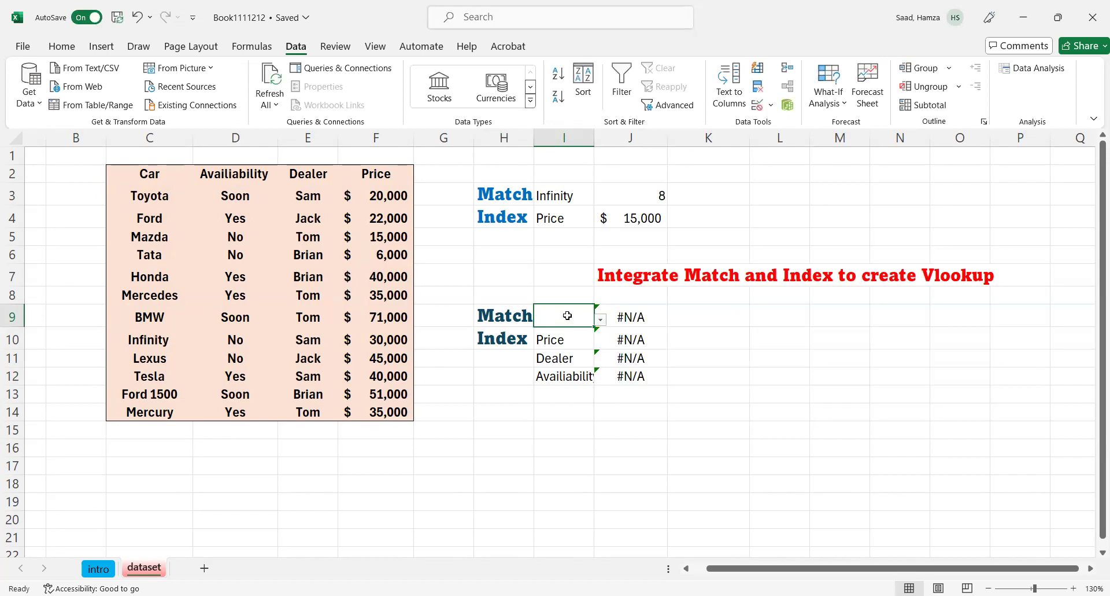
# - Test the car dropdown in I9 by choosing Ford, followed by Ford 1500
pyautogui.click(600, 320)
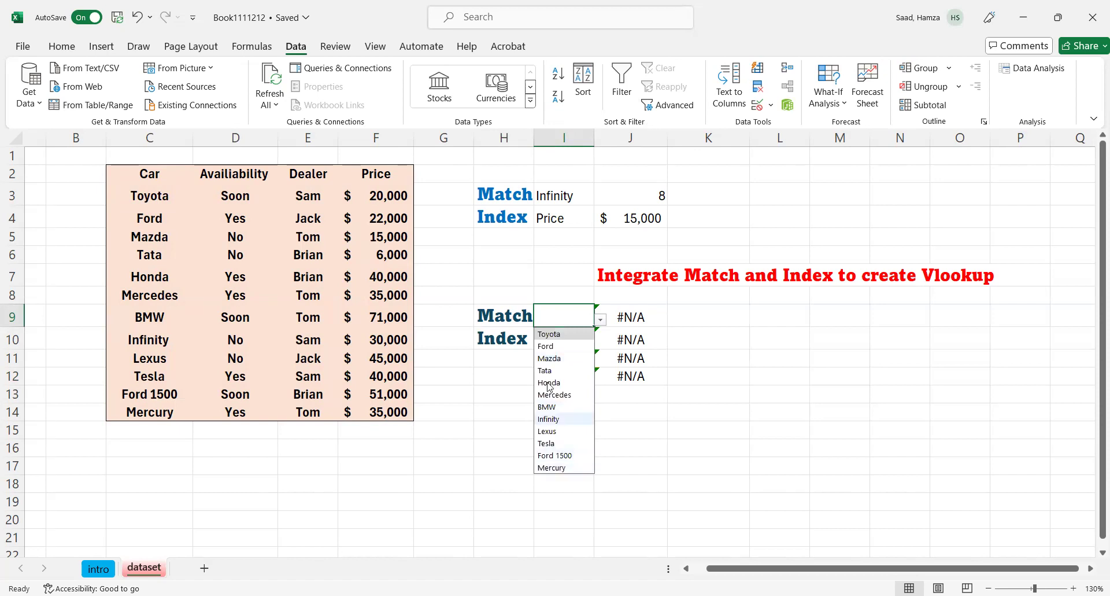
pyautogui.click(550, 348)
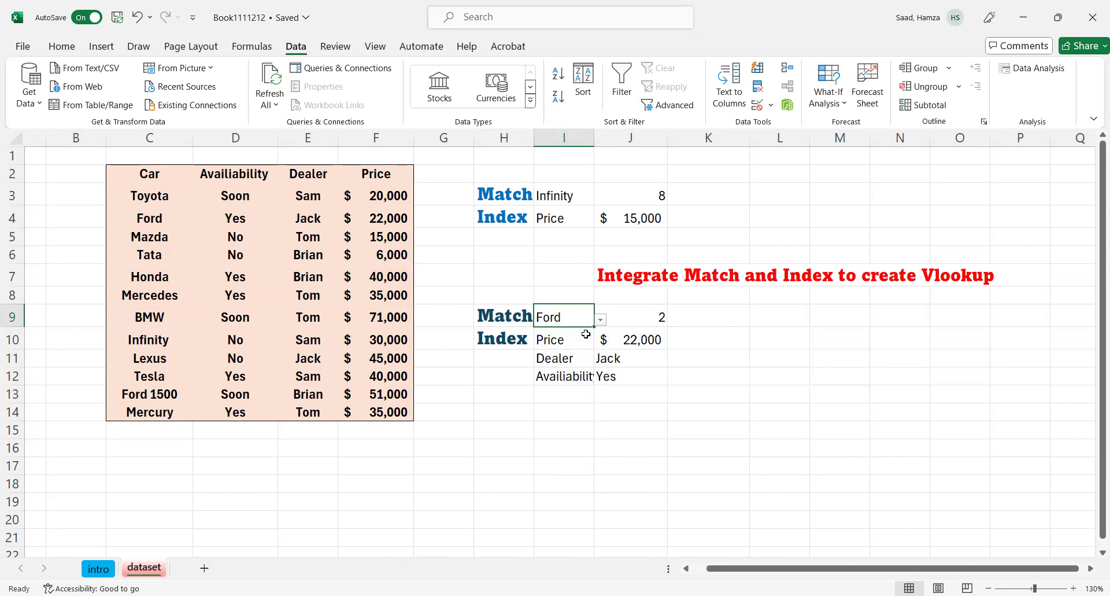
pyautogui.hotkey('alt', 'Down')
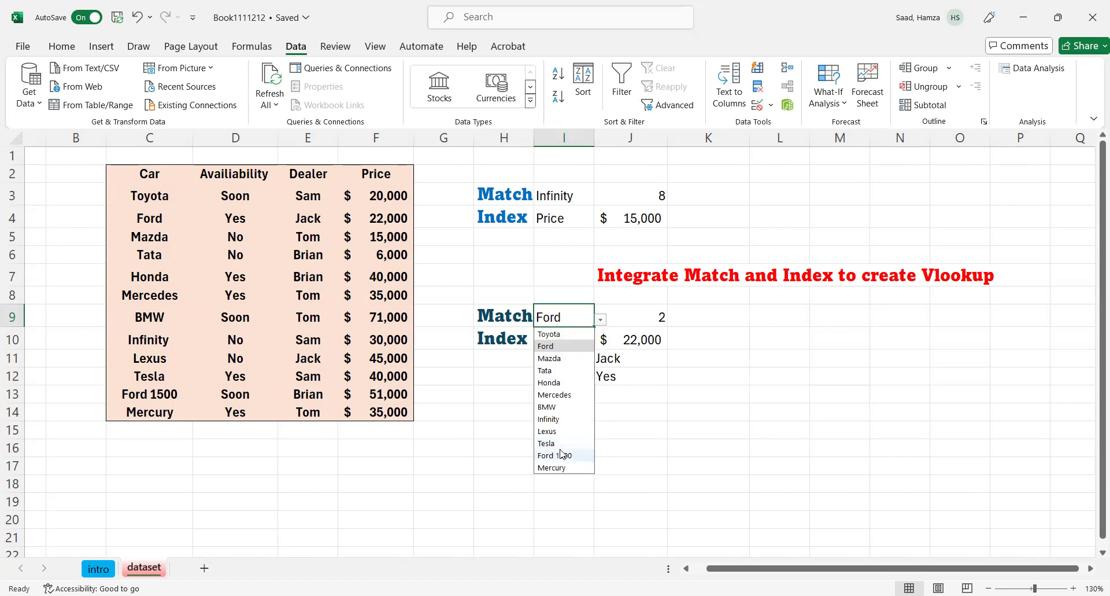
pyautogui.click(562, 453)
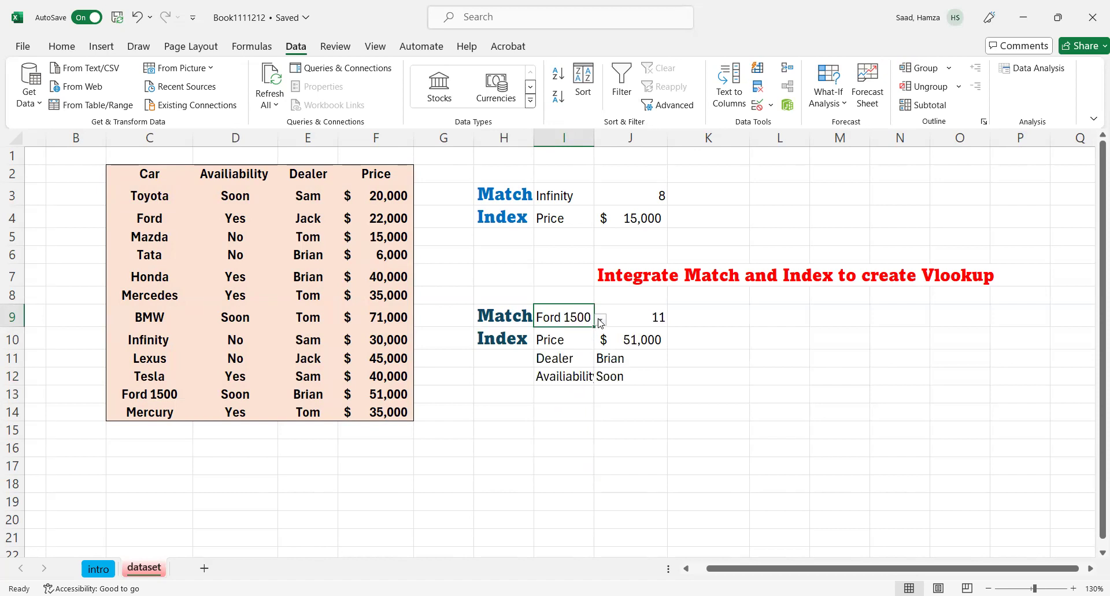
# - Test the car dropdown in I9 by choosing Mercedes, Mazda and Toyota one after another
pyautogui.click(601, 322)
pyautogui.click(564, 394)
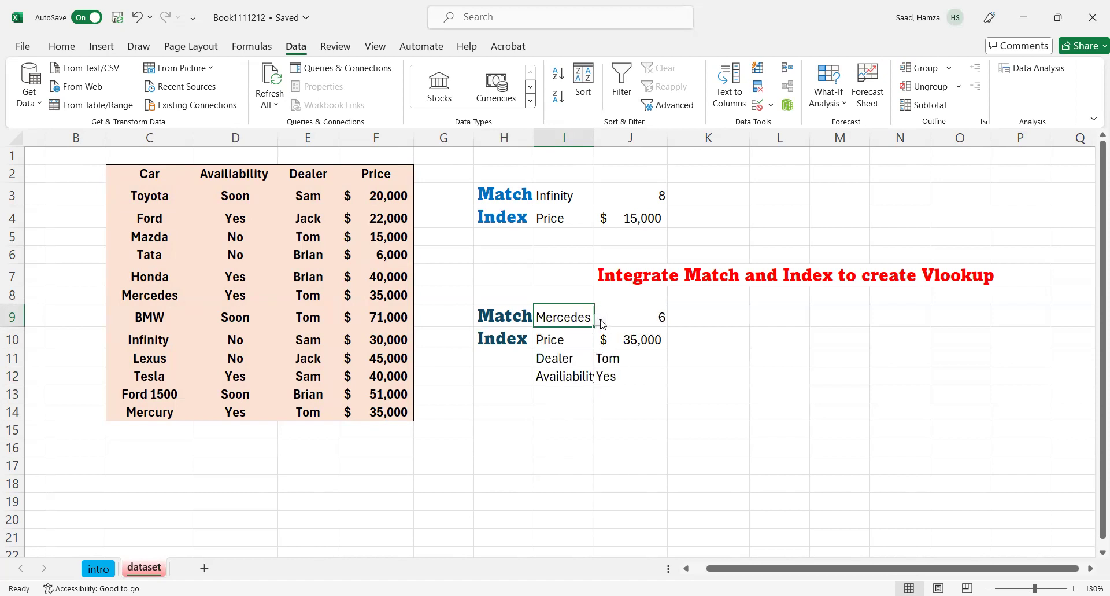
pyautogui.click(601, 321)
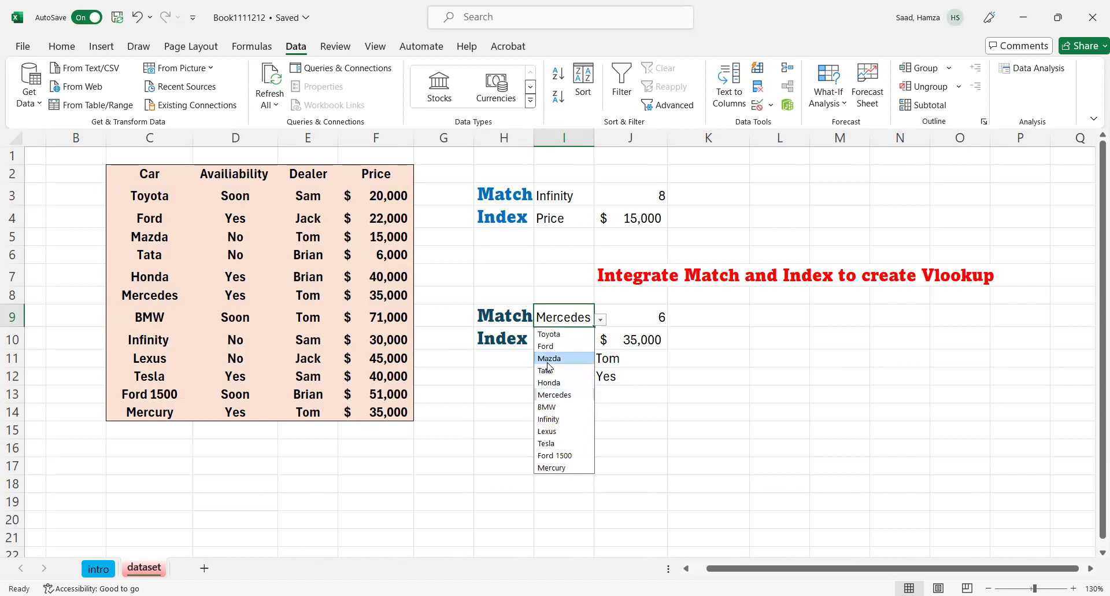
pyautogui.click(548, 361)
pyautogui.click(601, 321)
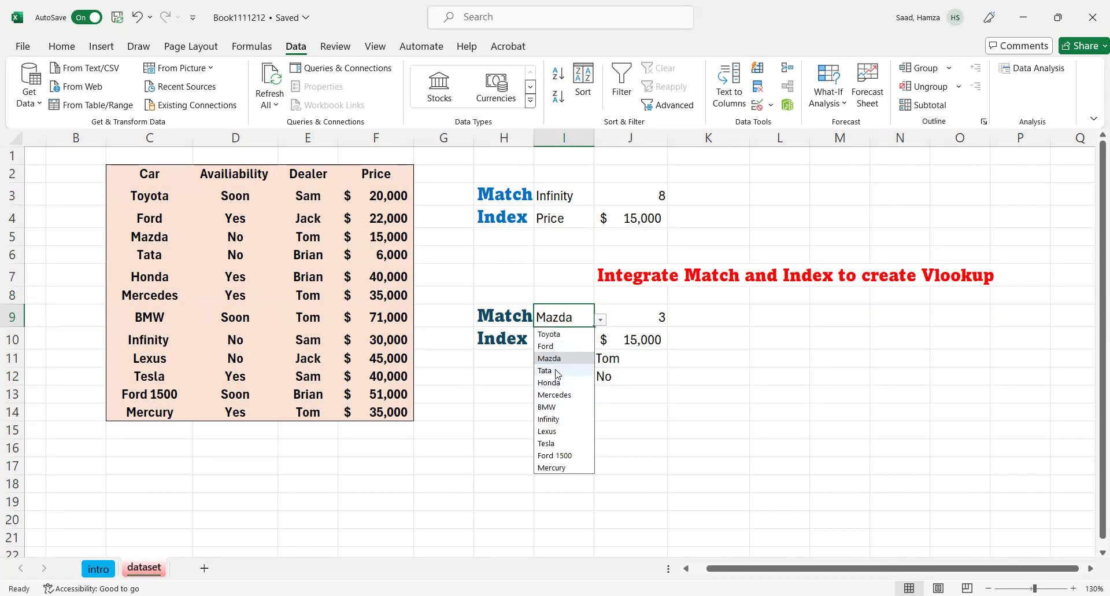
pyautogui.click(550, 334)
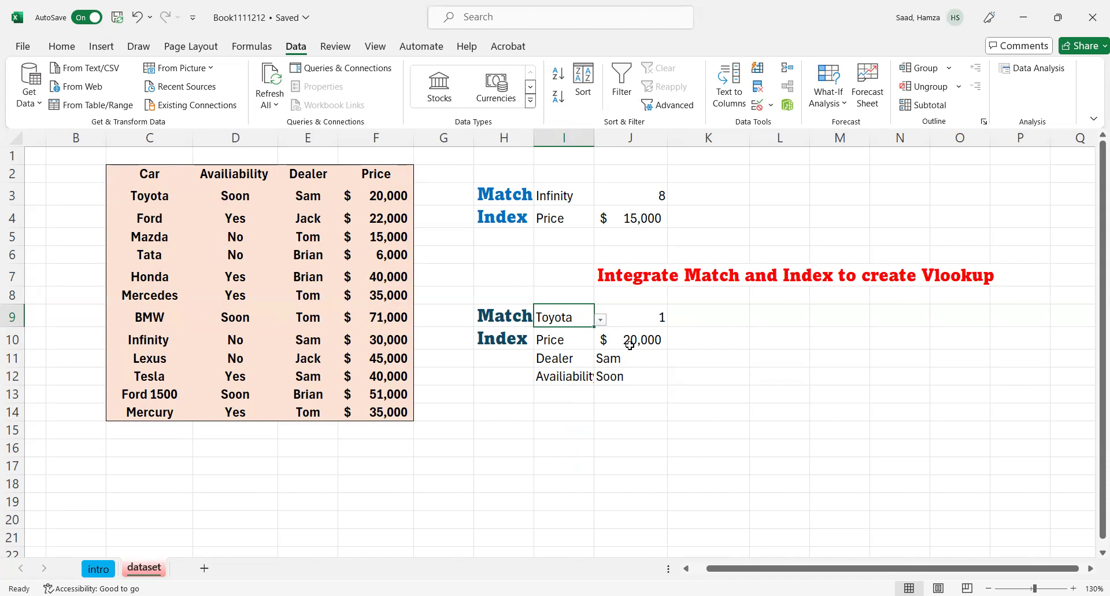
# - Inspect the dealer result in J11 and the 1500 part of the Ford 1500 entry in C13, leaving both unedited
pyautogui.click(646, 362)
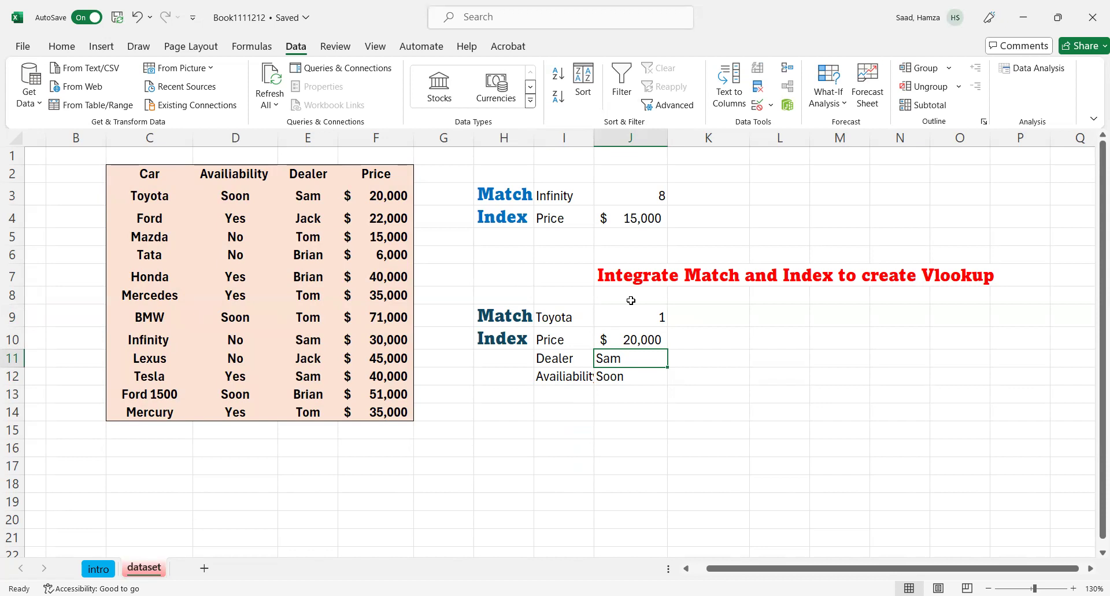
pyautogui.click(551, 430)
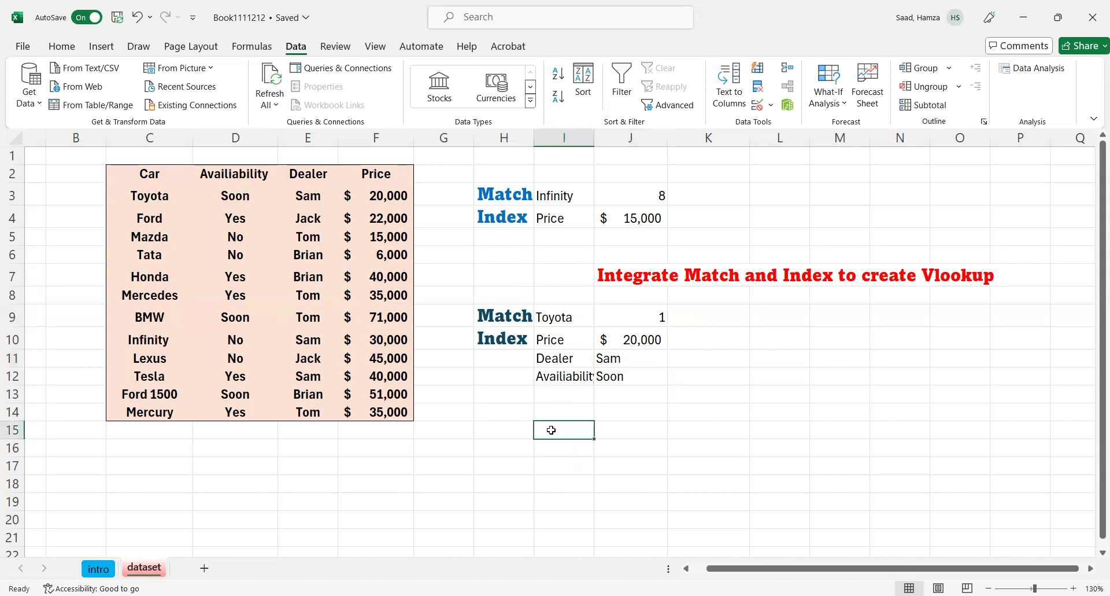
pyautogui.click(171, 393)
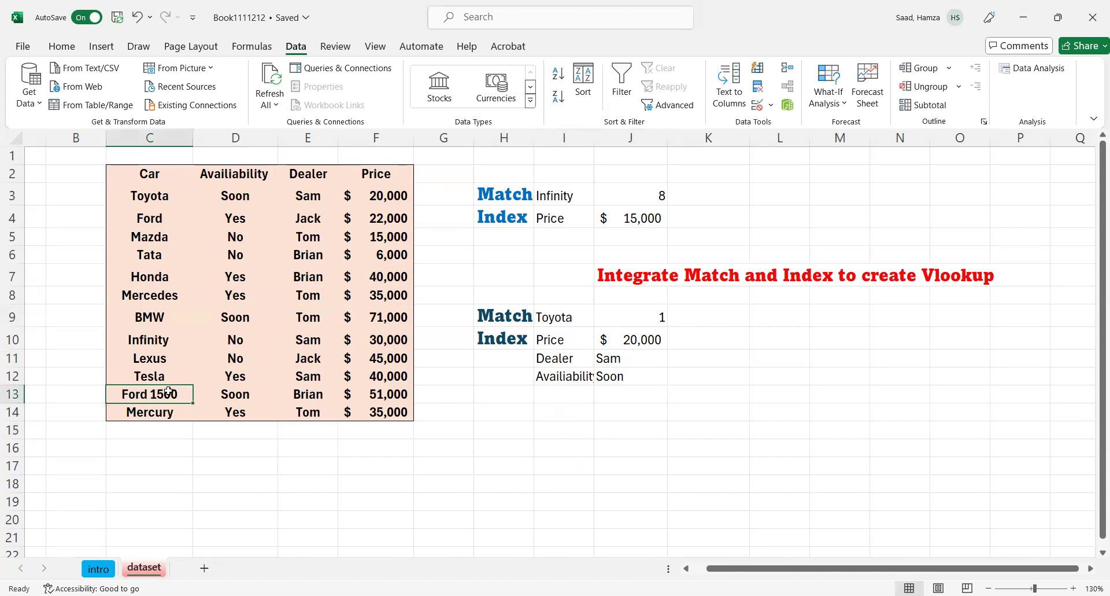
pyautogui.doubleClick(171, 393)
pyautogui.moveTo(153, 395); pyautogui.dragTo(182, 395)
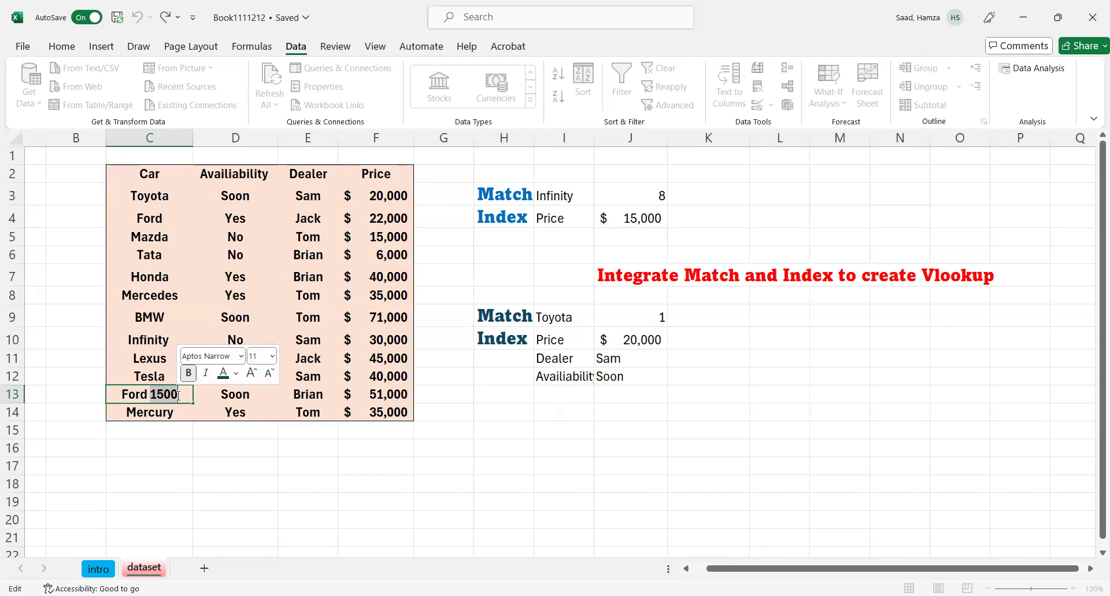
pyautogui.press('Return')
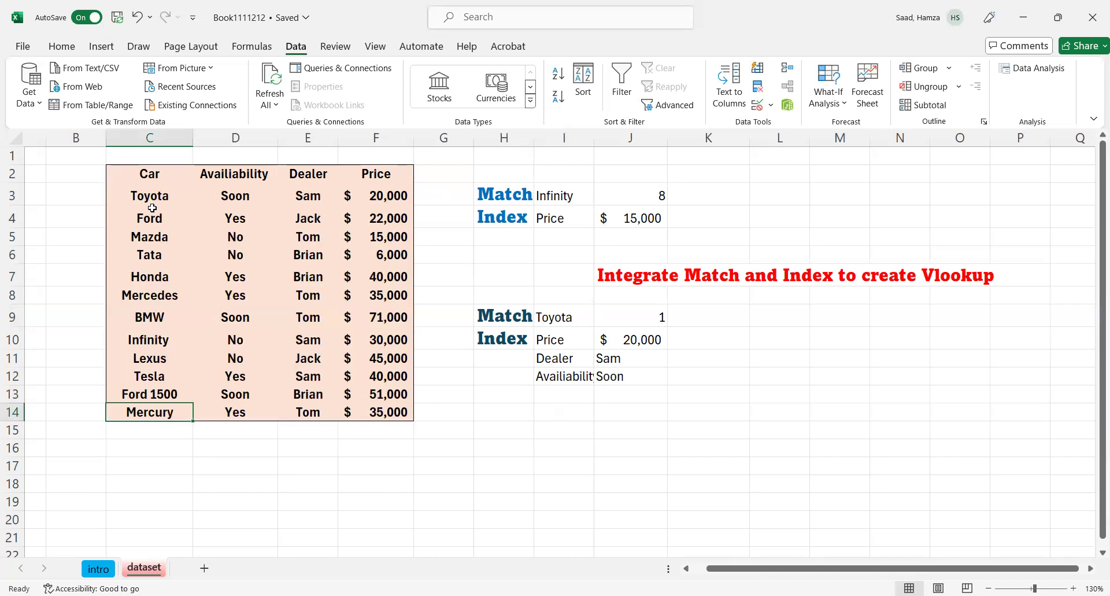
# - Run the I9 dropdown through Mercury and Mercedes, ending with Lexus as the chosen car
pyautogui.click(559, 315)
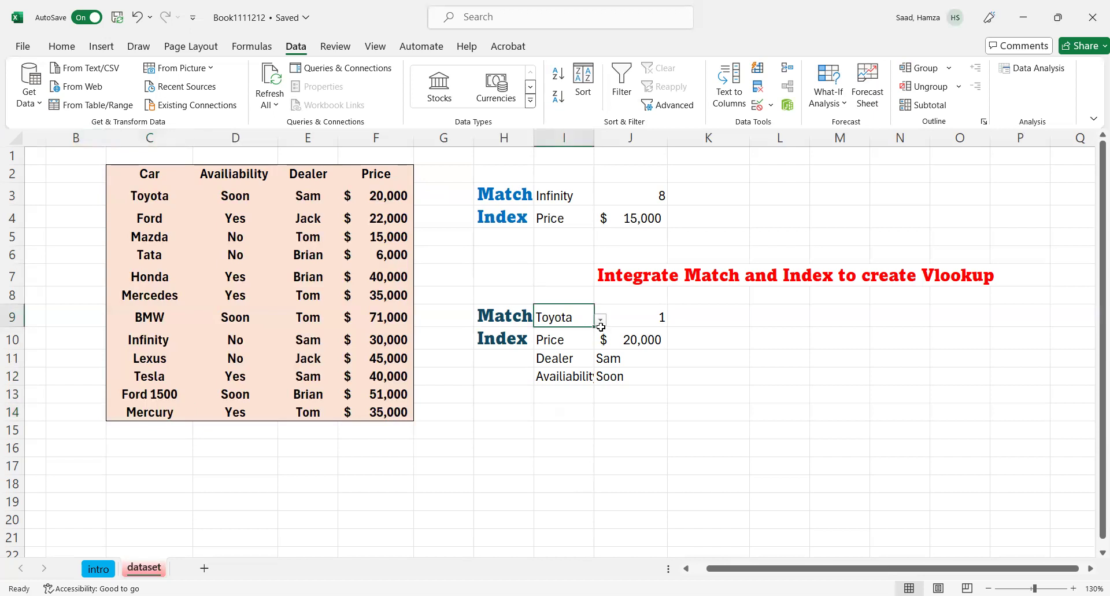
pyautogui.click(601, 321)
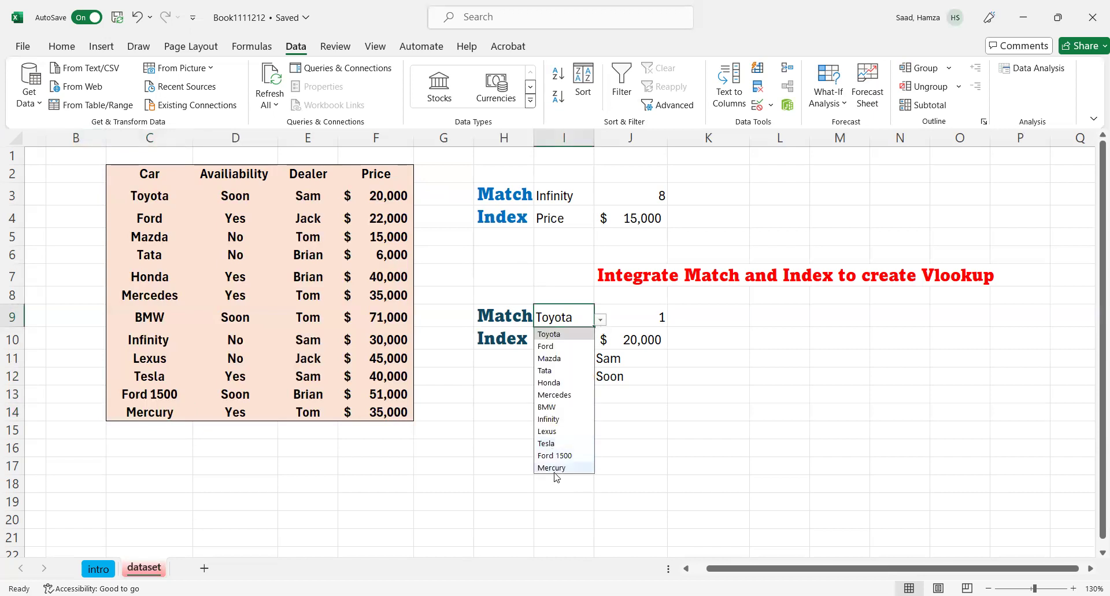
pyautogui.click(555, 468)
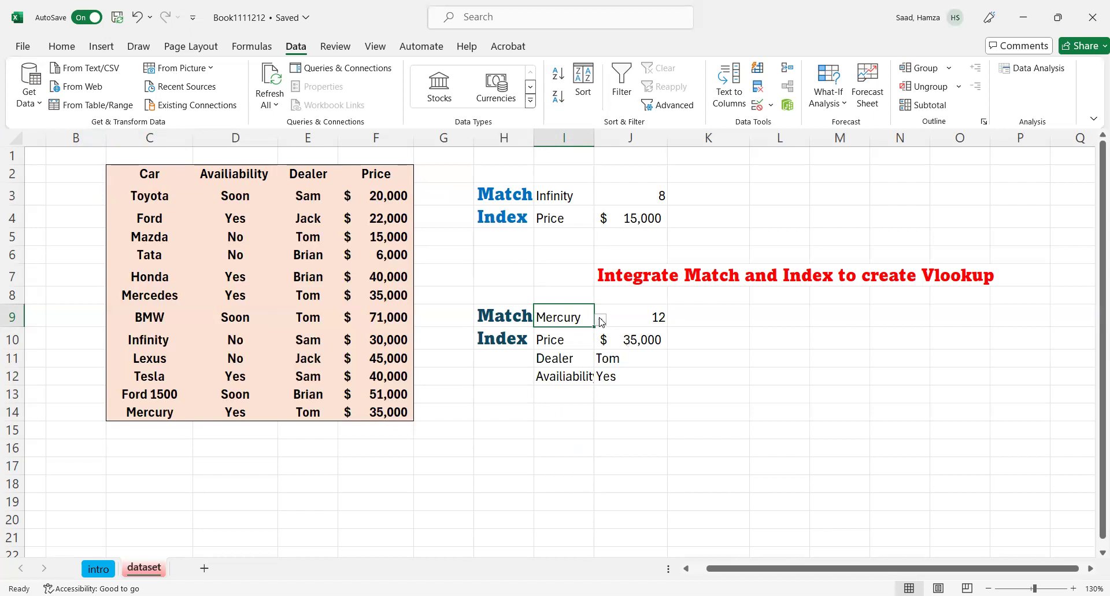
pyautogui.hotkey('alt', 'Down')
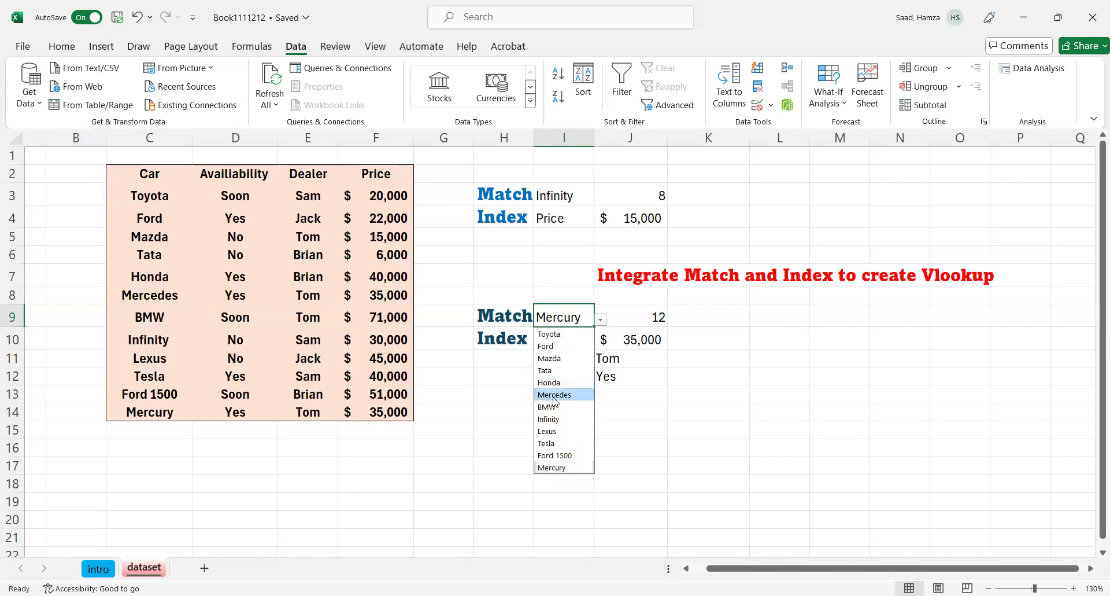
pyautogui.click(554, 396)
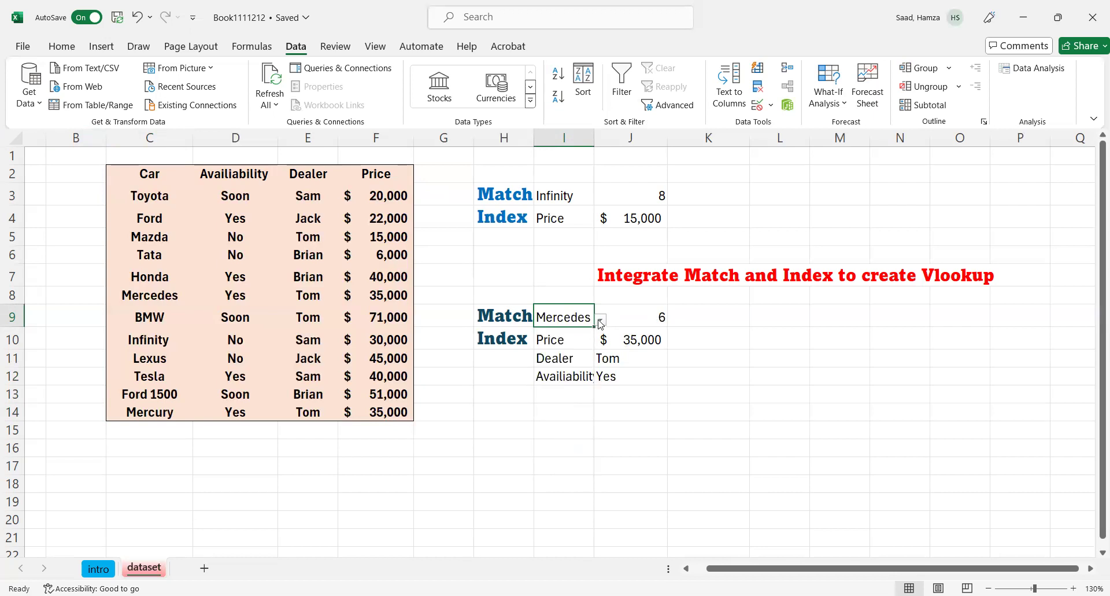
pyautogui.click(600, 320)
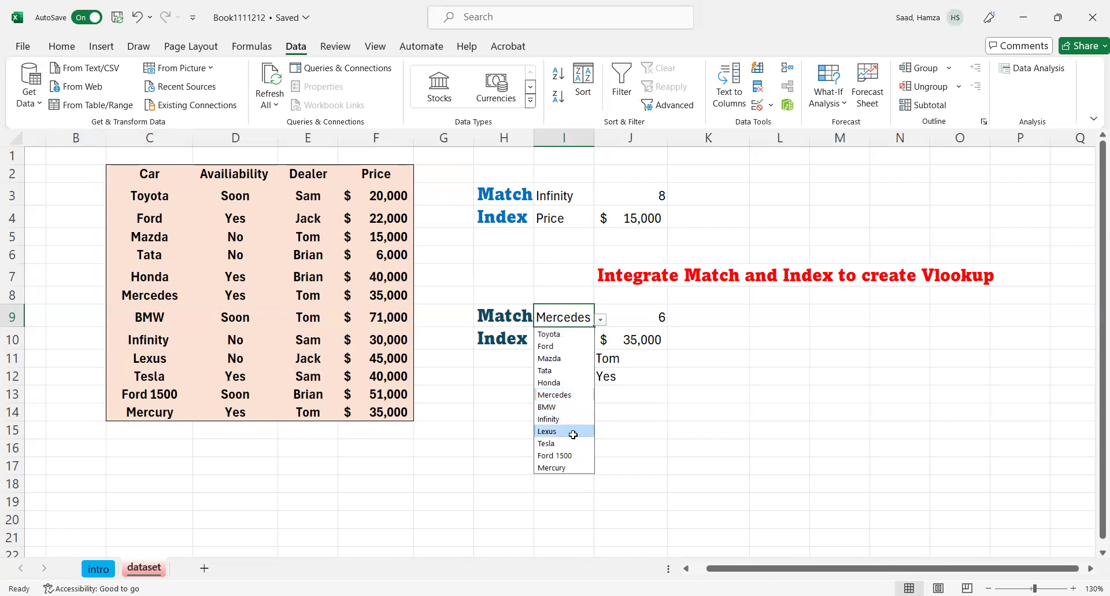
pyautogui.click(573, 433)
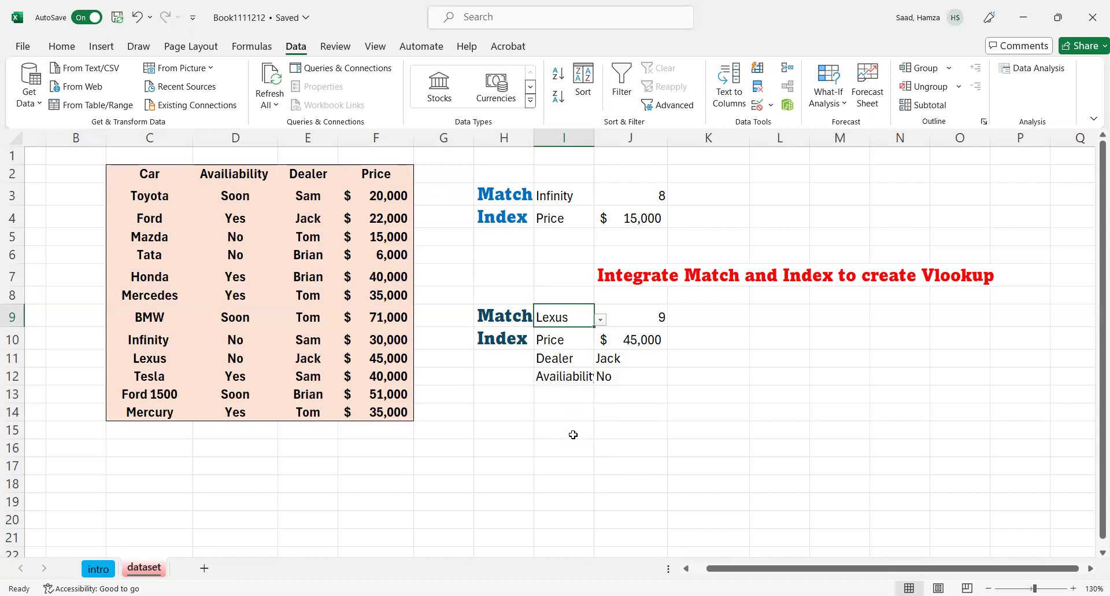